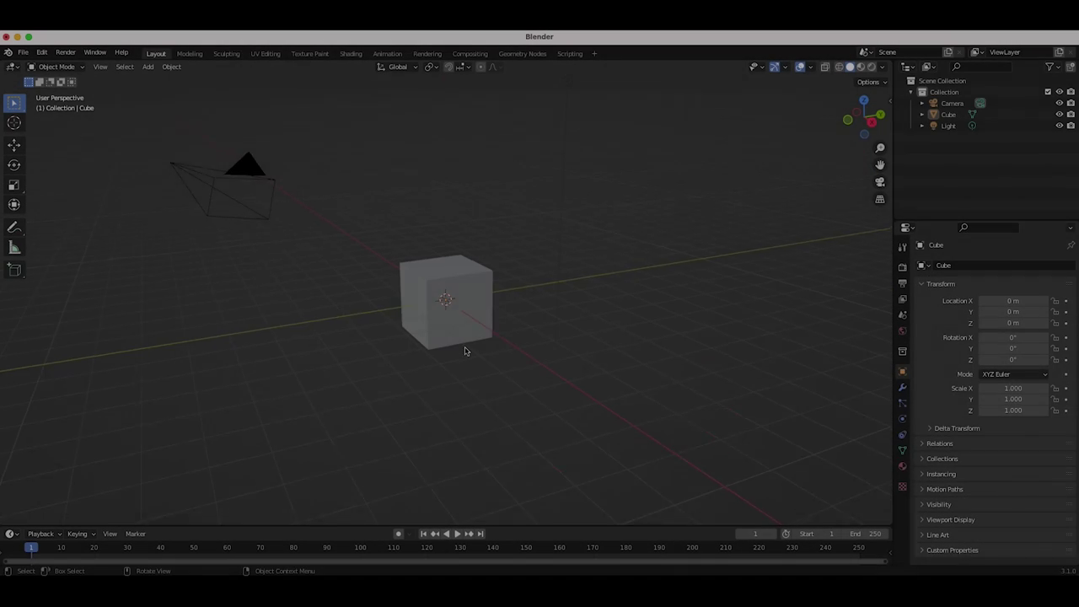
Delete the default camera, cube and light from the scene
{"action": "middle_click_drag", "start_coordinate": [476, 321], "coordinate": [510, 284]}
{"action": "left_click_drag", "start_coordinate": [682, 107], "coordinate": [103, 468]}
{"action": "middle_click_drag", "start_coordinate": [421, 337], "coordinate": [453, 337]}
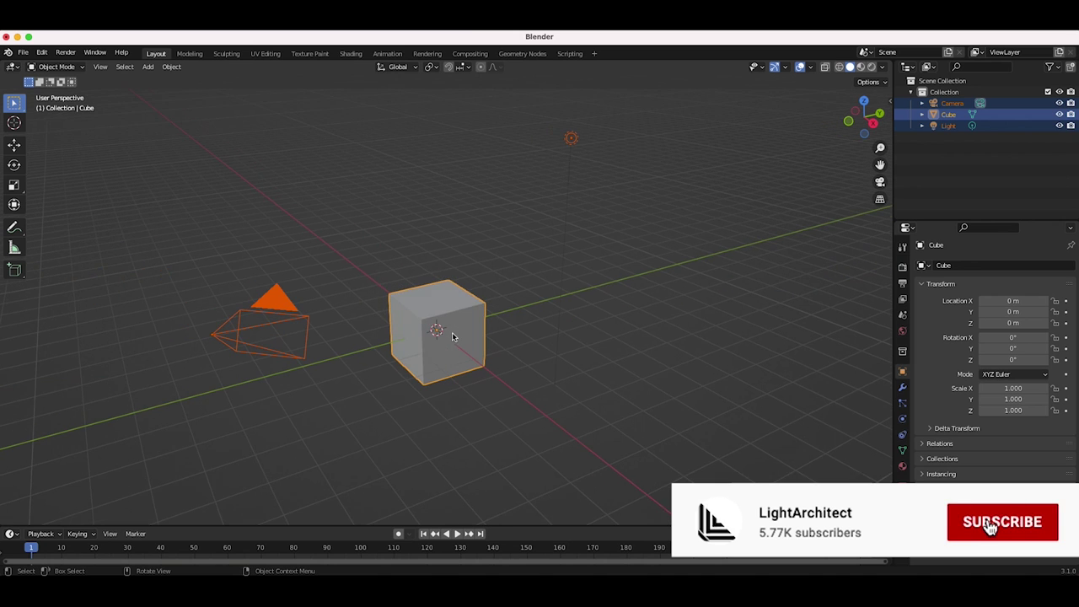
{"action": "key", "text": "z"}
{"action": "key", "text": "Delete"}
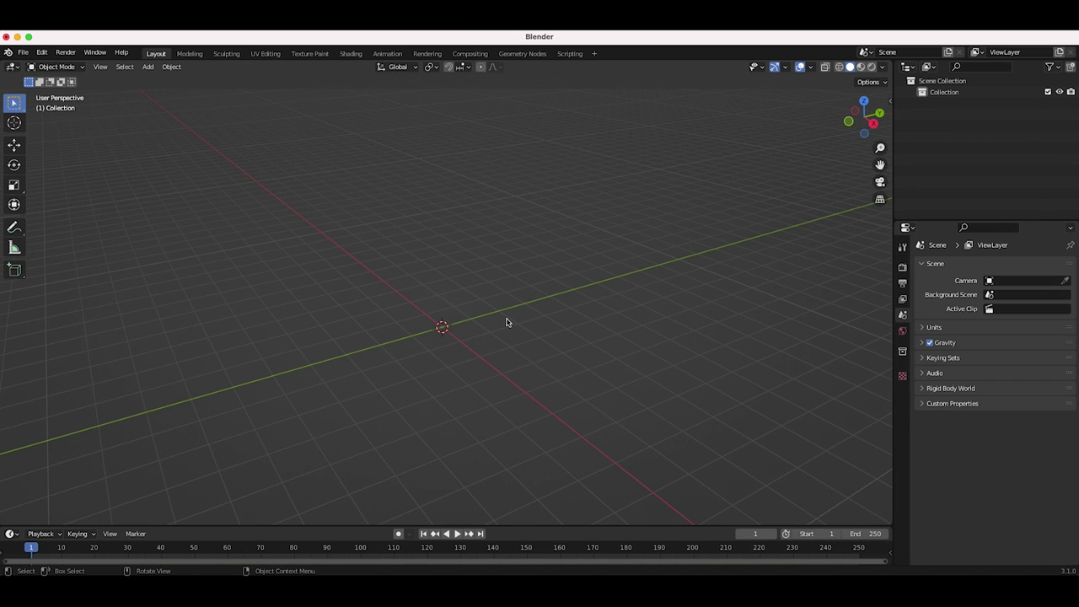
{"action": "middle_click_drag", "start_coordinate": [507, 322], "coordinate": [504, 300]}
{"action": "scroll", "coordinate": [422, 306], "scroll_direction": "left", "scroll_amount": 2, "text": "shift"}
{"action": "scroll", "coordinate": [422, 306], "scroll_direction": "left", "scroll_amount": 5}
{"action": "scroll", "coordinate": [421, 306], "scroll_direction": "right", "scroll_amount": 3}
{"action": "middle_click_drag", "start_coordinate": [421, 306], "coordinate": [421, 306]}
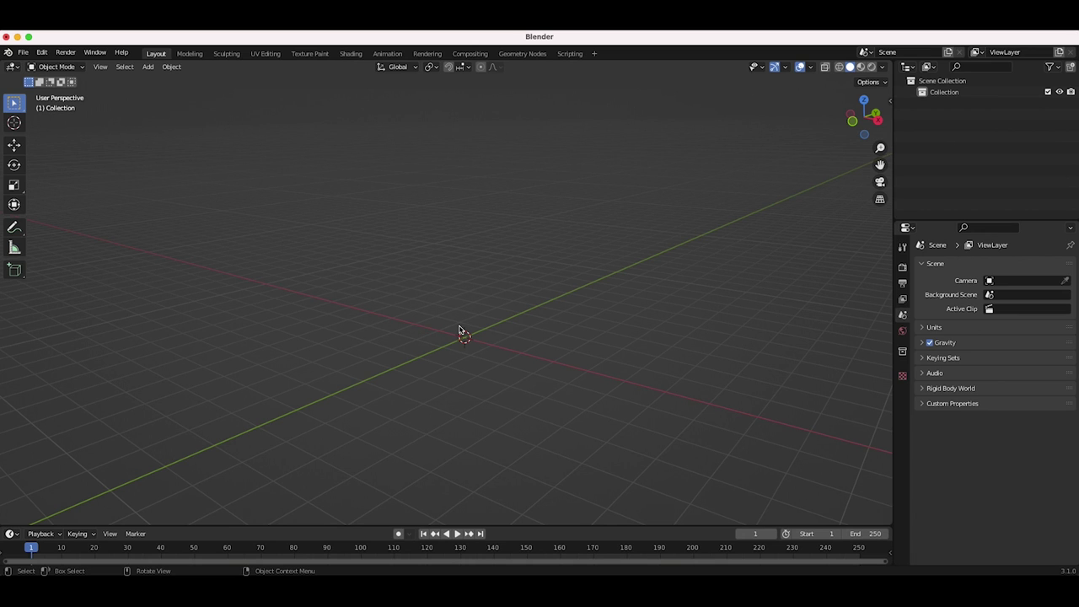
{"action": "middle_click_drag", "start_coordinate": [460, 331], "coordinate": [521, 336]}
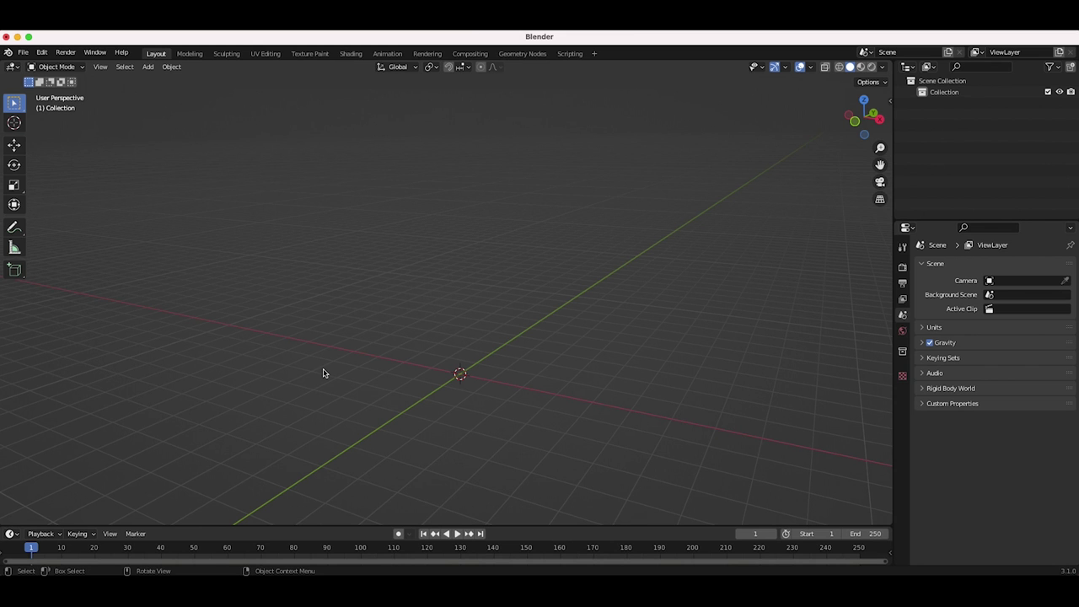
{"action": "middle_click_drag", "start_coordinate": [253, 356], "coordinate": [486, 390]}
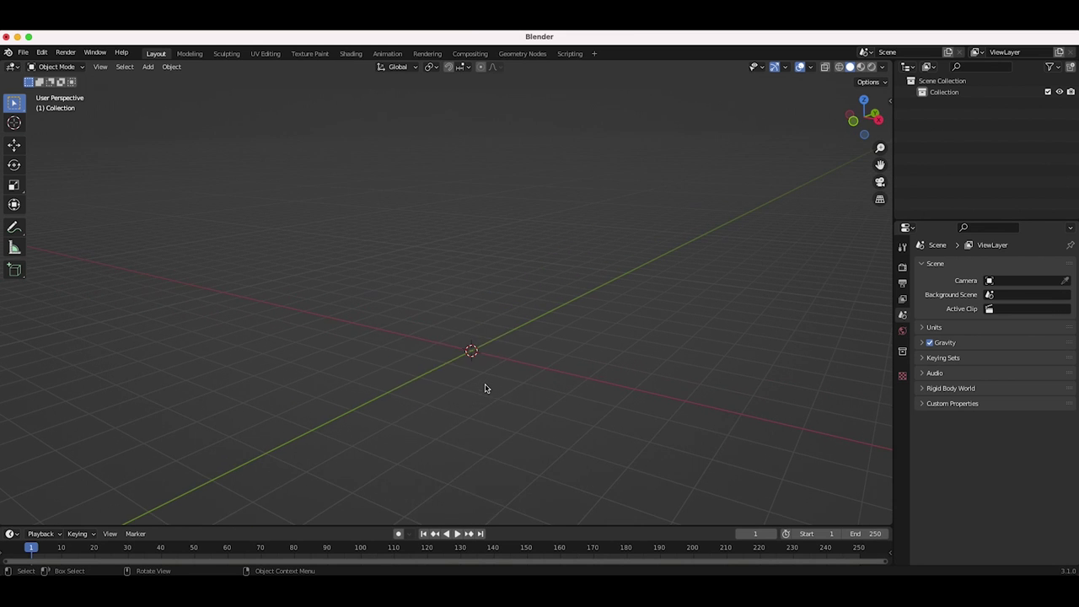
Add a mesh plane at the origin and rotate it 90° about the Y axis so it stands upright
{"action": "key", "text": "shift+a"}
{"action": "mouse_move", "coordinate": [486, 380]}
{"action": "mouse_move", "coordinate": [489, 347]}
{"action": "left_click", "coordinate": [536, 348]}
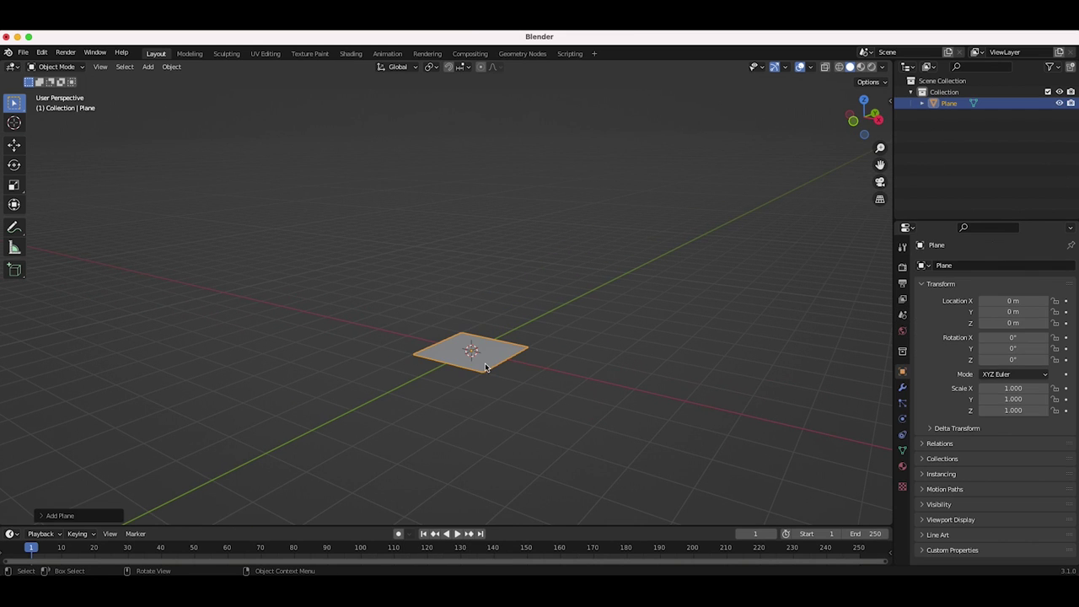
{"action": "key", "text": "r"}
{"action": "key", "text": "x"}
{"action": "type", "text": "y"}
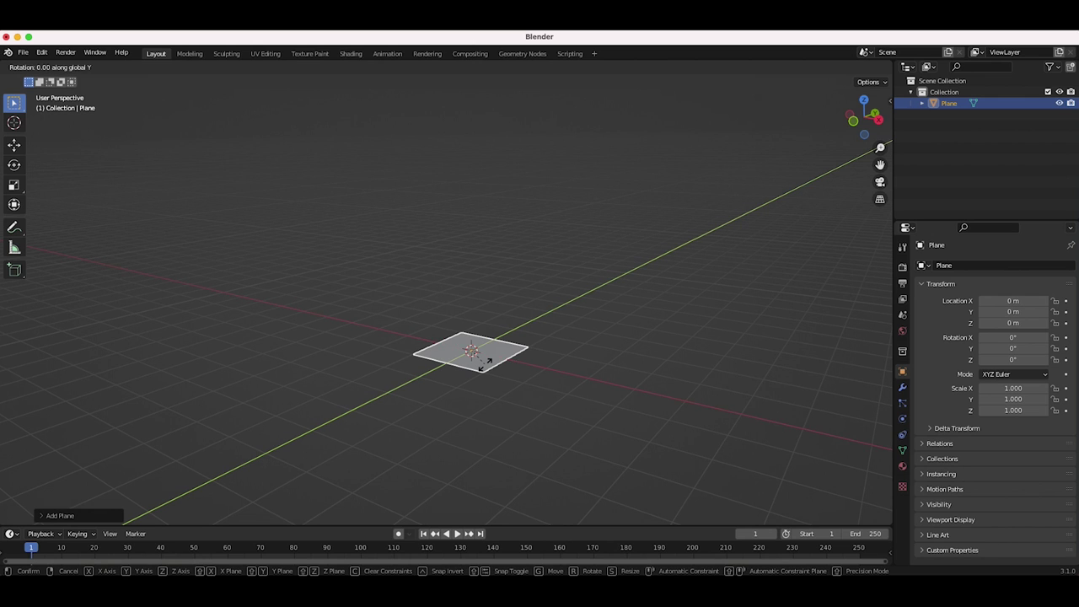
{"action": "type", "text": "90"}
{"action": "key", "text": "Return"}
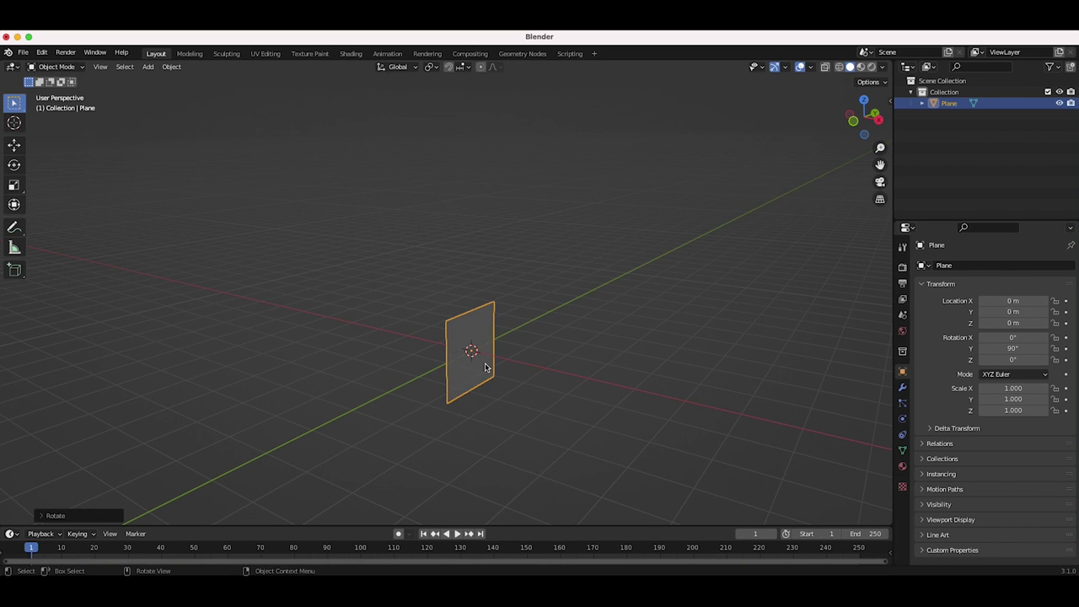
Scale the upright plane up to about 2.59 and raise it along Z to about 3.61 m
{"action": "key", "text": "g"}
{"action": "key", "text": "z"}
{"action": "left_click", "coordinate": [522, 277]}
{"action": "key", "text": "s"}
{"action": "left_click", "coordinate": [611, 279]}
{"action": "key", "text": "g"}
{"action": "key", "text": "z"}
{"action": "left_click", "coordinate": [636, 214]}
Stretch the upright plane along Y to a scale of about 5.77, making a wide screen
{"action": "scroll", "coordinate": [636, 214], "scroll_direction": "right", "scroll_amount": 5}
{"action": "scroll", "coordinate": [636, 214], "scroll_direction": "left", "scroll_amount": 3}
{"action": "scroll", "coordinate": [636, 214], "scroll_direction": "down", "scroll_amount": 4}
{"action": "key", "text": "s"}
{"action": "key", "text": "x"}
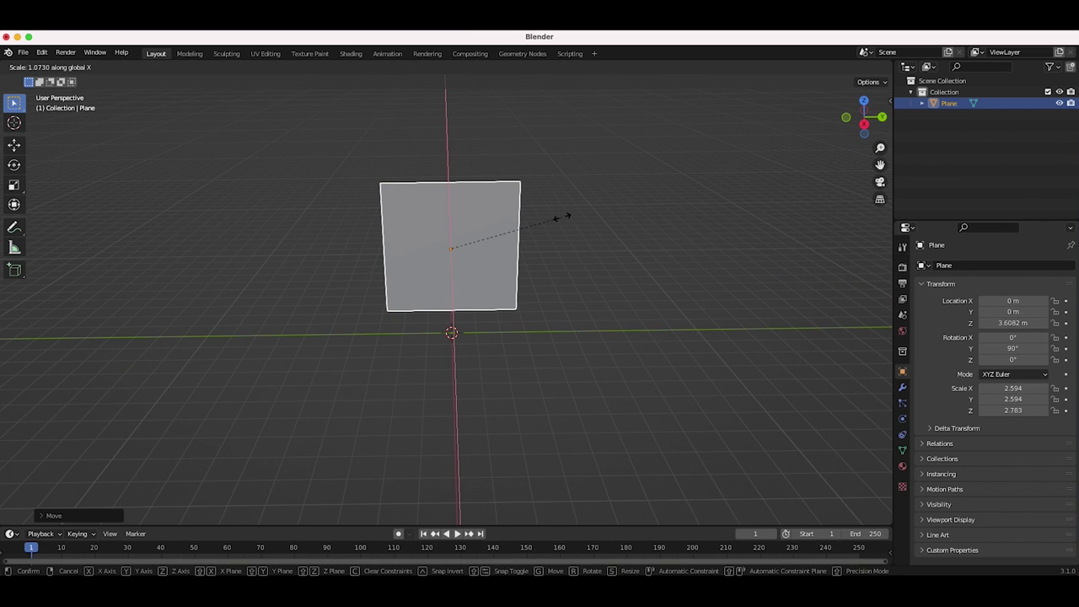
{"action": "key", "text": "y"}
{"action": "left_click", "coordinate": [690, 233]}
{"action": "scroll", "coordinate": [508, 264], "scroll_direction": "right", "scroll_amount": 5}
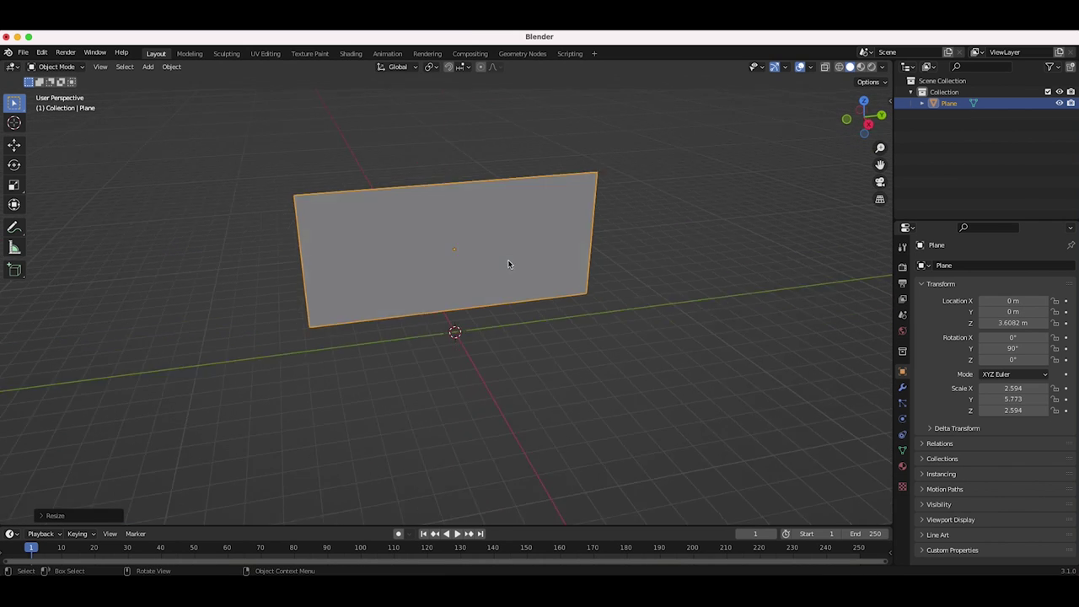
{"action": "scroll", "coordinate": [508, 264], "scroll_direction": "left", "scroll_amount": 5}
{"action": "scroll", "coordinate": [508, 264], "scroll_direction": "right", "scroll_amount": 4}
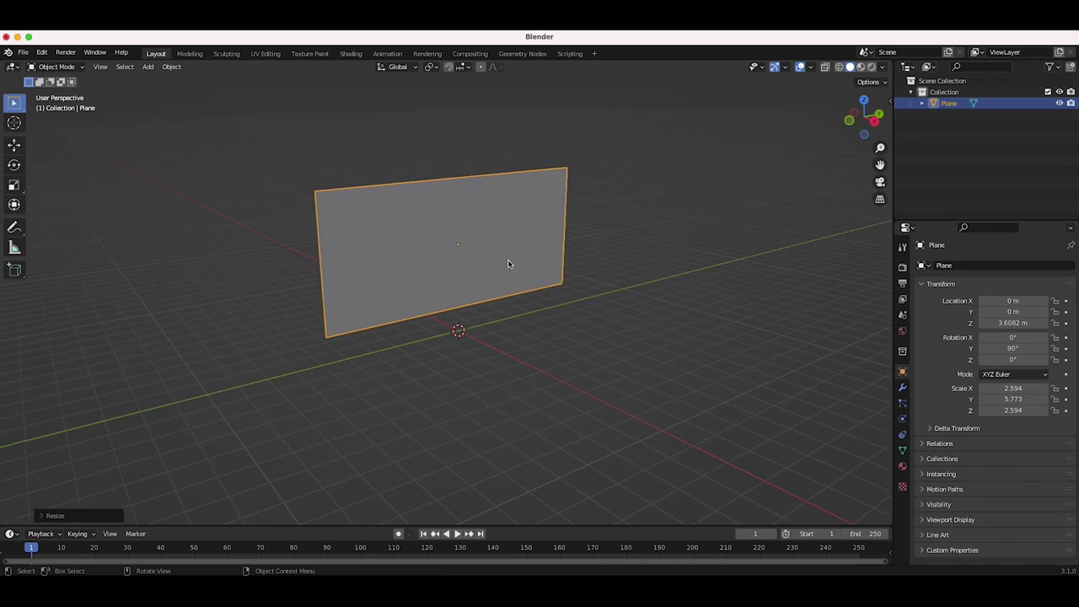
{"action": "scroll", "coordinate": [506, 172], "scroll_direction": "right", "scroll_amount": 4}
{"action": "scroll", "coordinate": [506, 171], "scroll_direction": "left", "scroll_amount": 6}
{"action": "scroll", "coordinate": [506, 171], "scroll_direction": "down", "scroll_amount": 5}
{"action": "scroll", "coordinate": [506, 171], "scroll_direction": "right", "scroll_amount": 4}
{"action": "scroll", "coordinate": [506, 171], "scroll_direction": "left", "scroll_amount": 4}
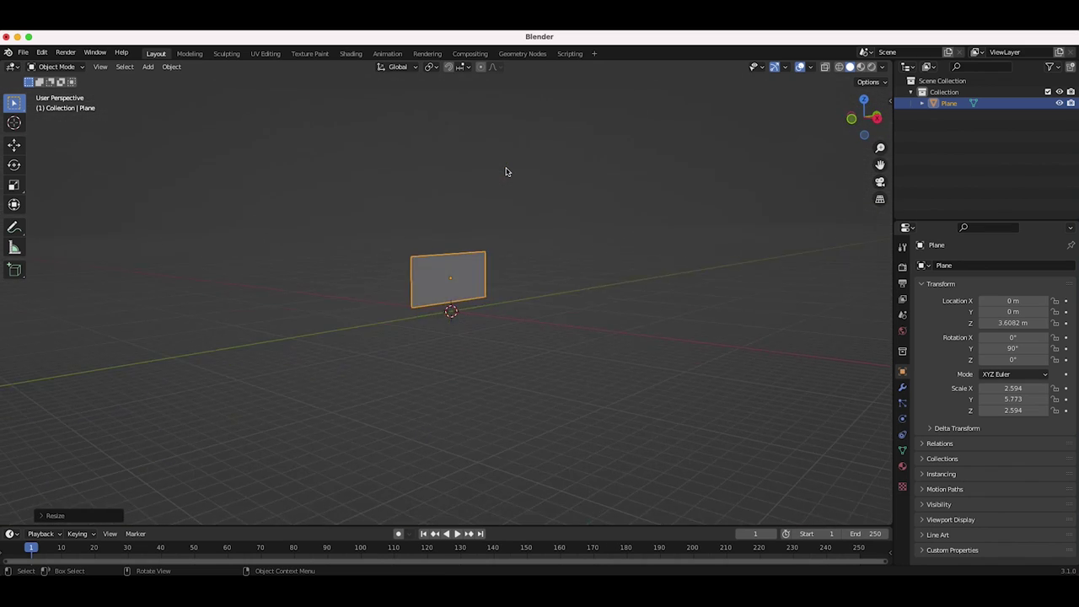
Add a mesh cube and move it along X to about -1.30 m
{"action": "scroll", "coordinate": [506, 171], "scroll_direction": "up", "scroll_amount": 5}
{"action": "key", "text": "shift+a"}
{"action": "mouse_move", "coordinate": [512, 193]}
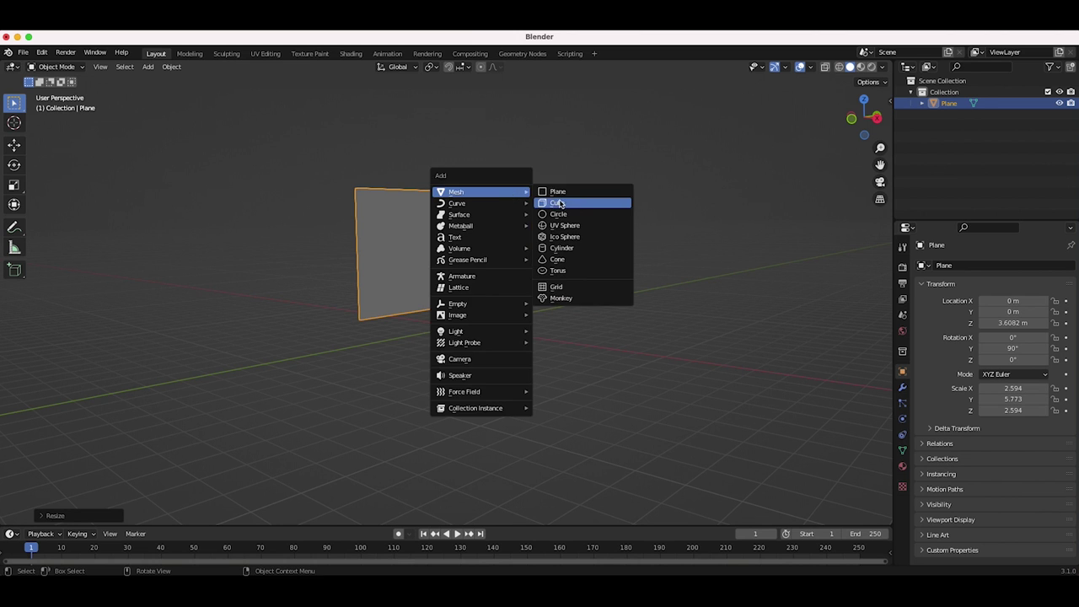
{"action": "left_click", "coordinate": [559, 200]}
{"action": "key", "text": "g"}
{"action": "key", "text": "x"}
{"action": "left_click", "coordinate": [487, 286]}
Enlarge the cube to a scale of about 8.02 and flatten it along Z into a thin floor slab
{"action": "key", "text": "s"}
{"action": "key", "text": "z"}
{"action": "left_click", "coordinate": [458, 303]}
{"action": "key", "text": "s"}
{"action": "left_click", "coordinate": [652, 306]}
{"action": "key", "text": "s"}
{"action": "key", "text": "z"}
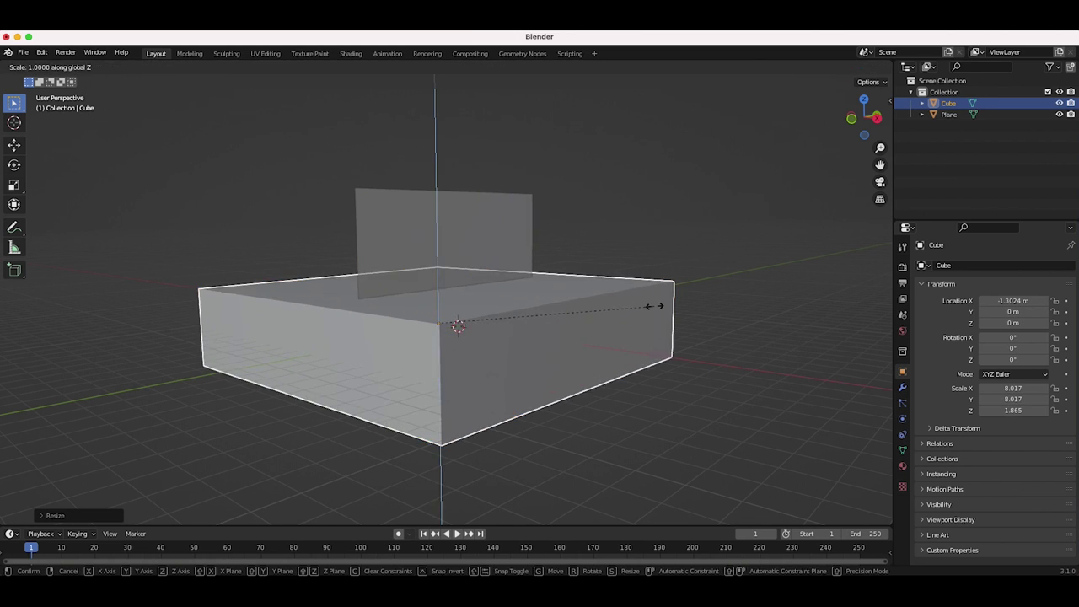
{"action": "left_click", "coordinate": [451, 326]}
Widen the floor slab to a Y scale of about 11.88 and move it to about X 2.09, Y 1.07, Z 0.07 m
{"action": "scroll", "coordinate": [451, 326], "scroll_direction": "up", "scroll_amount": 3}
{"action": "scroll", "coordinate": [451, 327], "scroll_direction": "left", "scroll_amount": 4}
{"action": "scroll", "coordinate": [451, 327], "scroll_direction": "left", "scroll_amount": 1}
{"action": "key", "text": "g"}
{"action": "left_click", "coordinate": [577, 323]}
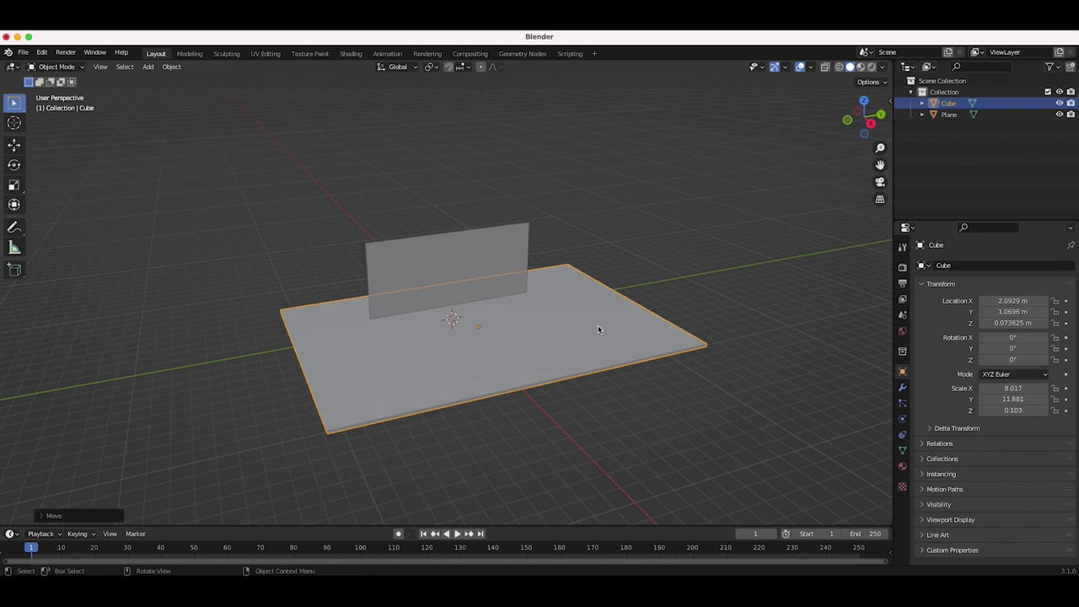
Add a second cube, scale it to a bar of about 0.19 × 7.34 × 0.49, and set it at about Z 0.48 m
{"action": "key", "text": "shift+a"}
{"action": "mouse_move", "coordinate": [598, 329]}
{"action": "left_click", "coordinate": [639, 336]}
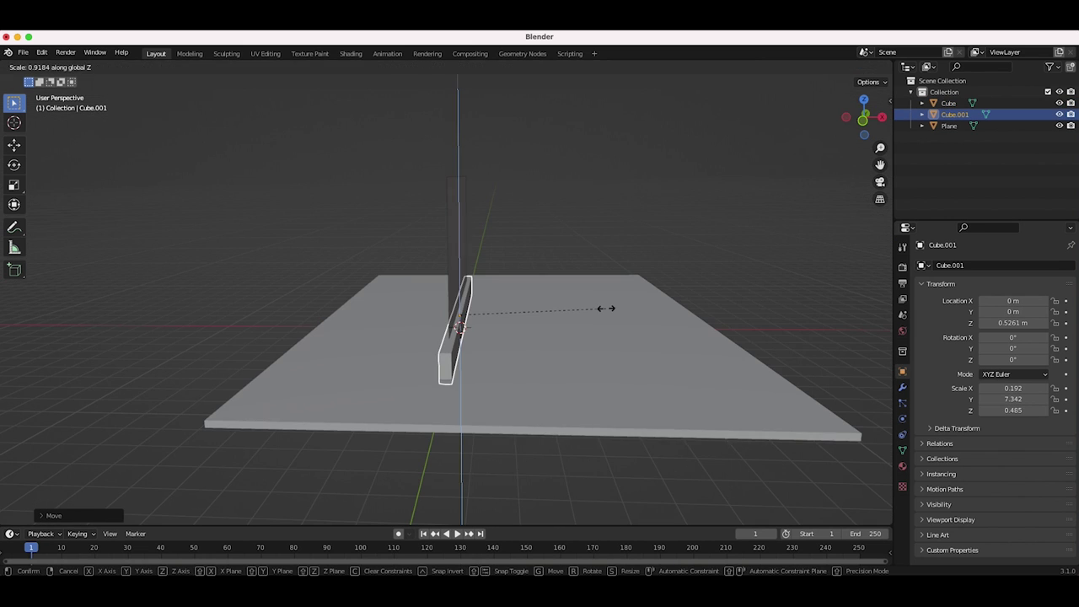
{"action": "left_click", "coordinate": [608, 308]}
{"action": "key", "text": "g"}
{"action": "key", "text": "z"}
{"action": "left_click", "coordinate": [606, 310]}
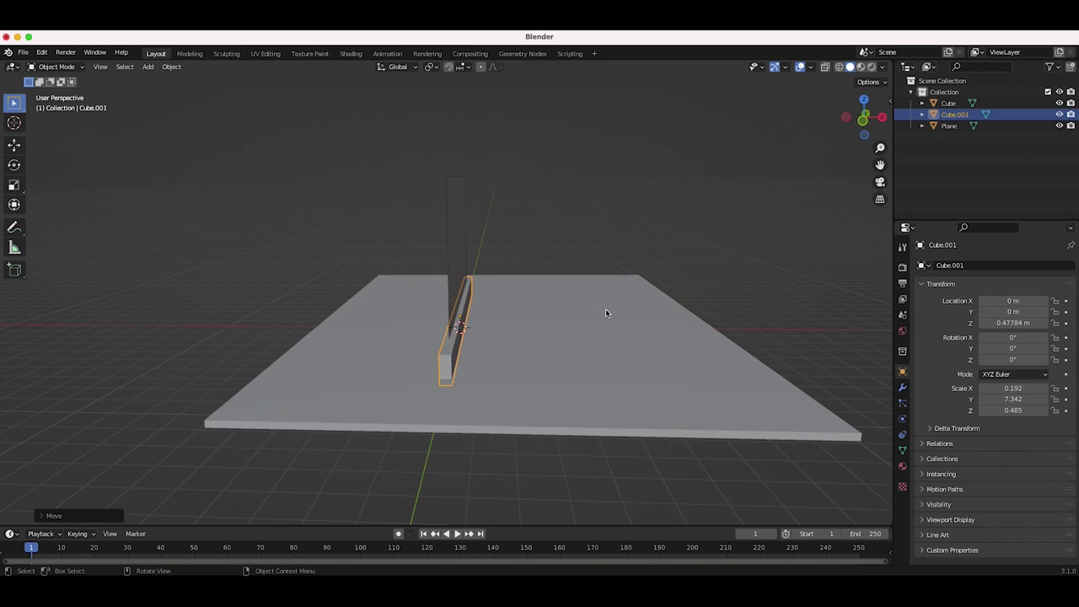
Move the bar to about X 0.10 m and Z 0.52 m so it sits along the screen plane's lower edge
{"action": "scroll", "coordinate": [606, 311], "scroll_direction": "right", "scroll_amount": 5}
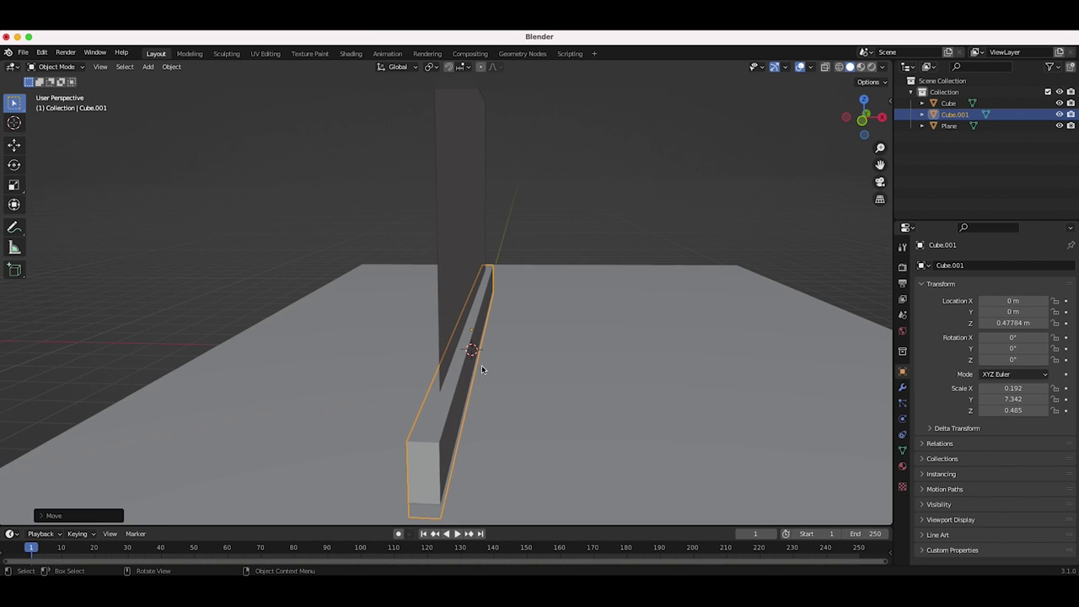
{"action": "key", "text": "g"}
{"action": "key", "text": "z"}
{"action": "left_click", "coordinate": [484, 369]}
{"action": "scroll", "coordinate": [486, 373], "scroll_direction": "right", "scroll_amount": 5}
{"action": "left_click", "coordinate": [592, 315]}
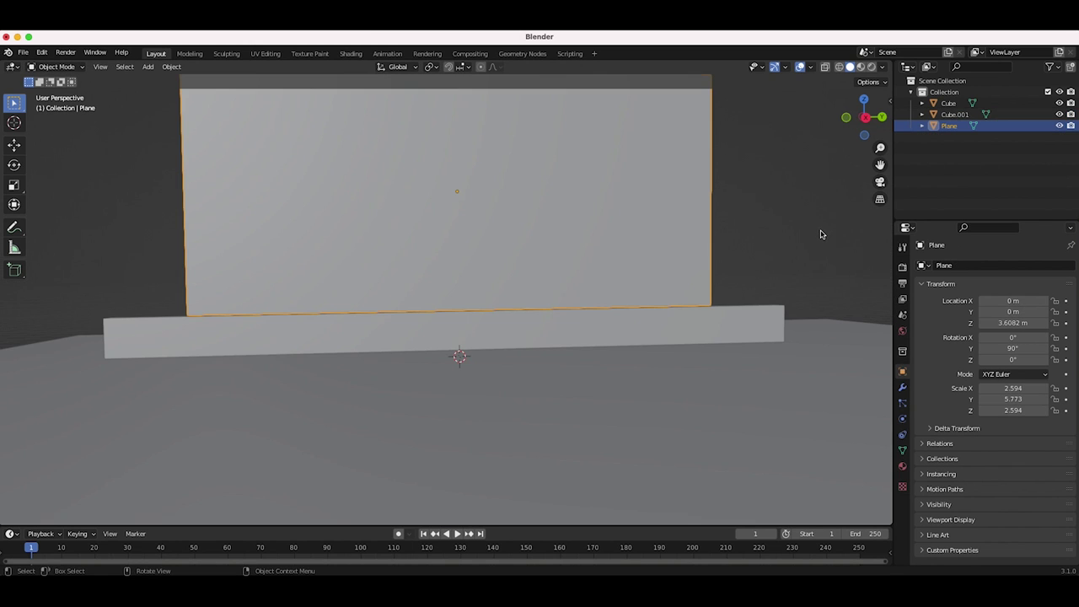
{"action": "scroll", "coordinate": [607, 361], "scroll_direction": "down", "scroll_amount": 2}
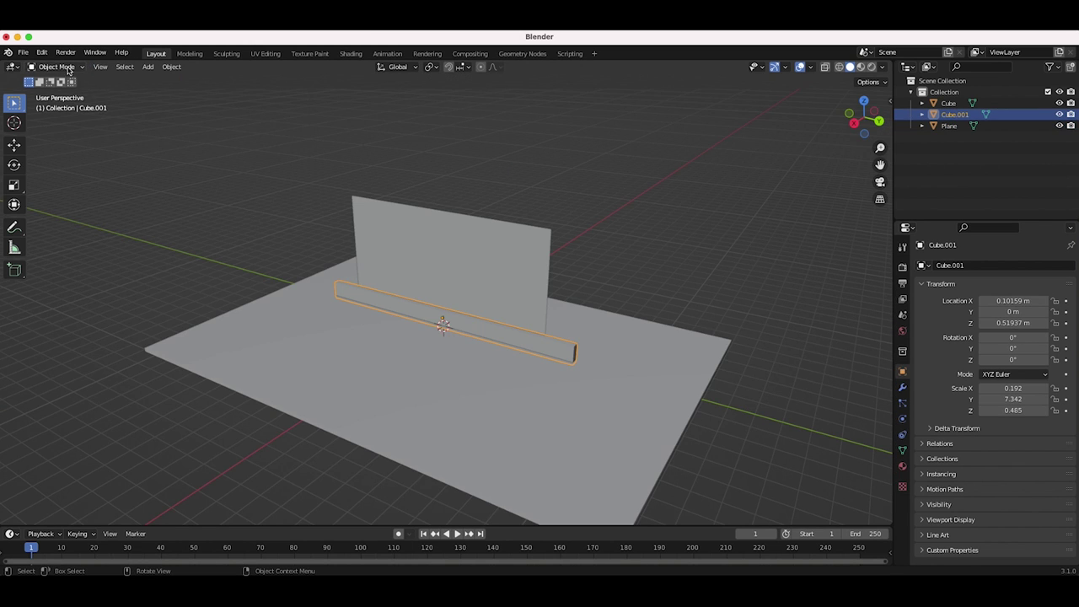
Enter Edit Mode on the bar and add a loop cut near one end, in line with the screen plane's side edge
{"action": "left_click", "coordinate": [65, 69]}
{"action": "left_click", "coordinate": [46, 93]}
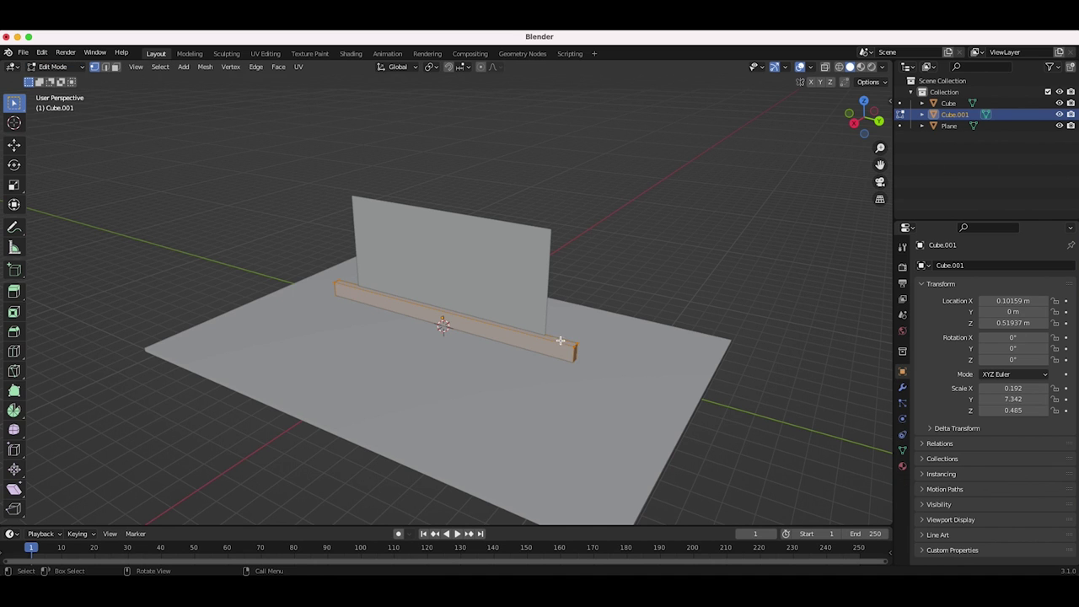
{"action": "key", "text": "ctrl+r"}
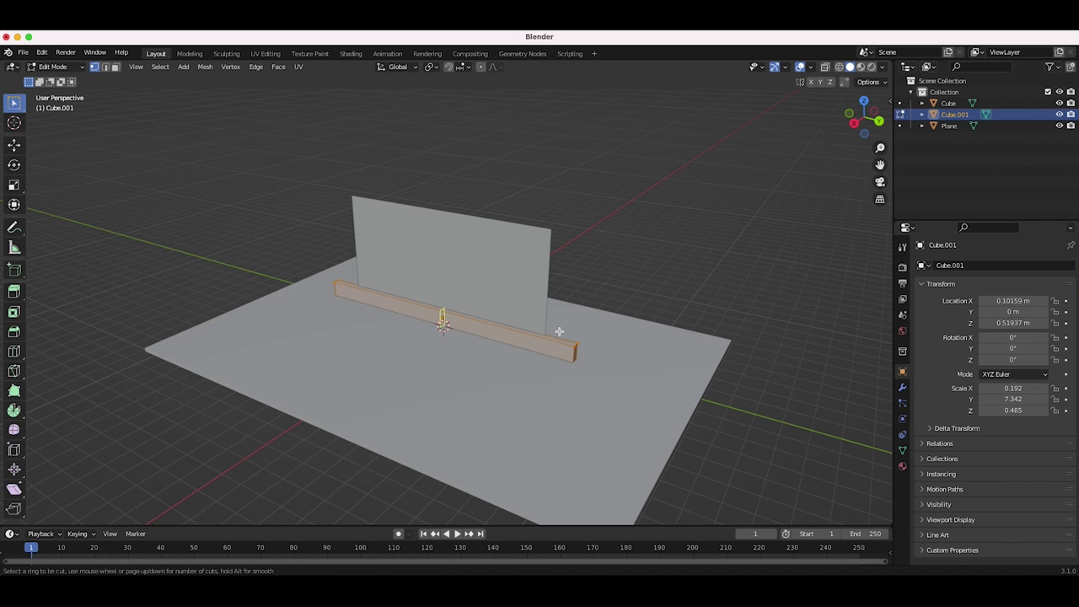
{"action": "left_click", "coordinate": [514, 335]}
{"action": "left_click", "coordinate": [610, 365]}
Extrude the top face of the bar's end section up to the screen's upper edge, with a short corner segment above it
{"action": "middle_click_drag", "start_coordinate": [609, 364], "coordinate": [591, 333]}
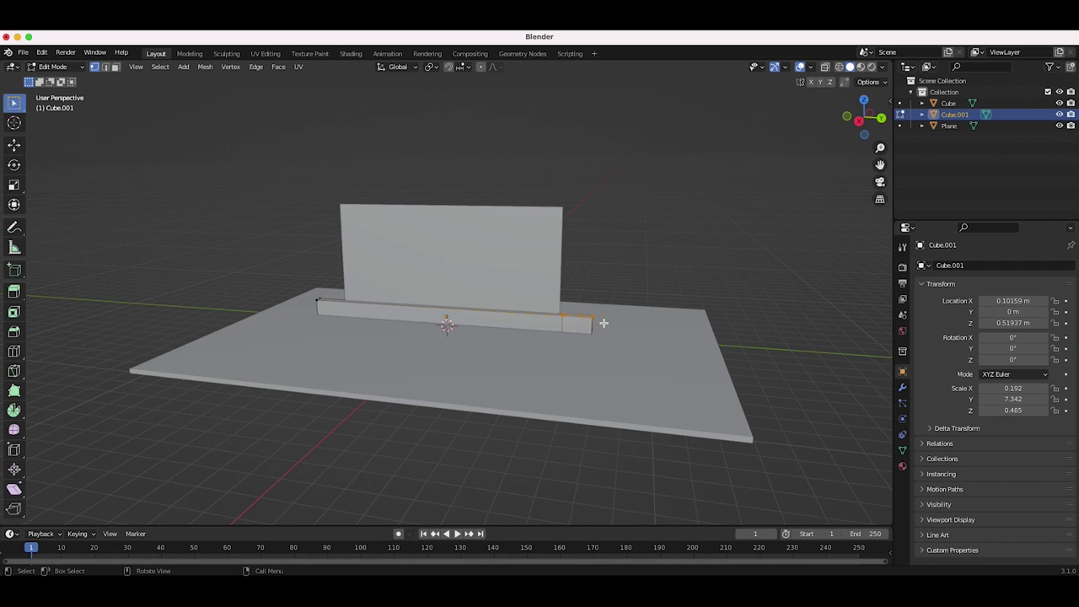
{"action": "key", "text": "e"}
{"action": "left_click", "coordinate": [617, 212]}
{"action": "key", "text": "e"}
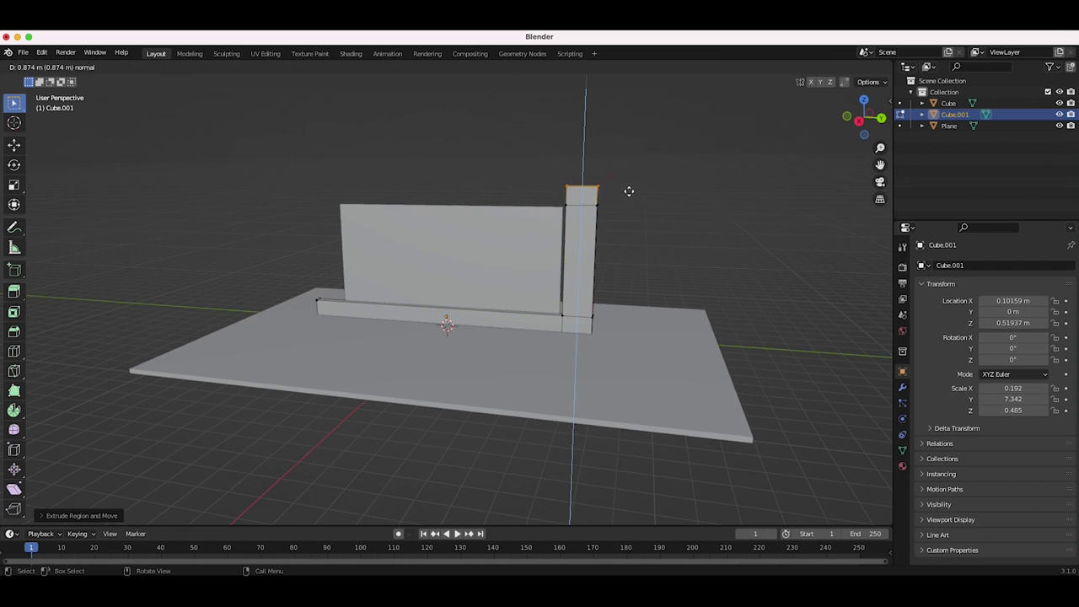
{"action": "left_click", "coordinate": [629, 194]}
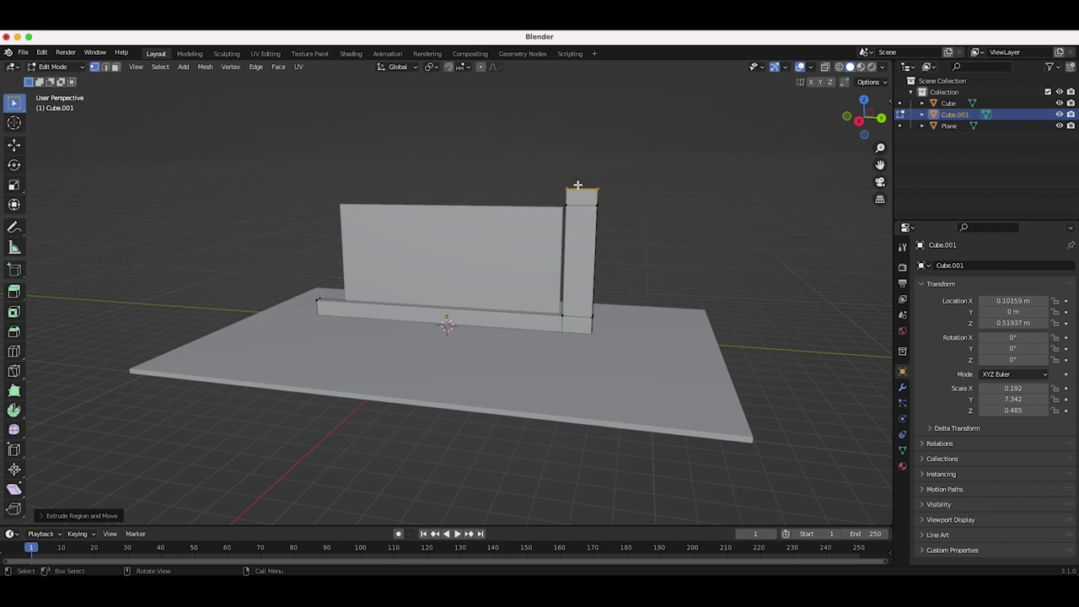
Extrude the corner segment's inner face across the top of the screen and add a short segment for the opposite corner
{"action": "middle_click_drag", "start_coordinate": [578, 184], "coordinate": [578, 185]}
{"action": "key", "text": "e"}
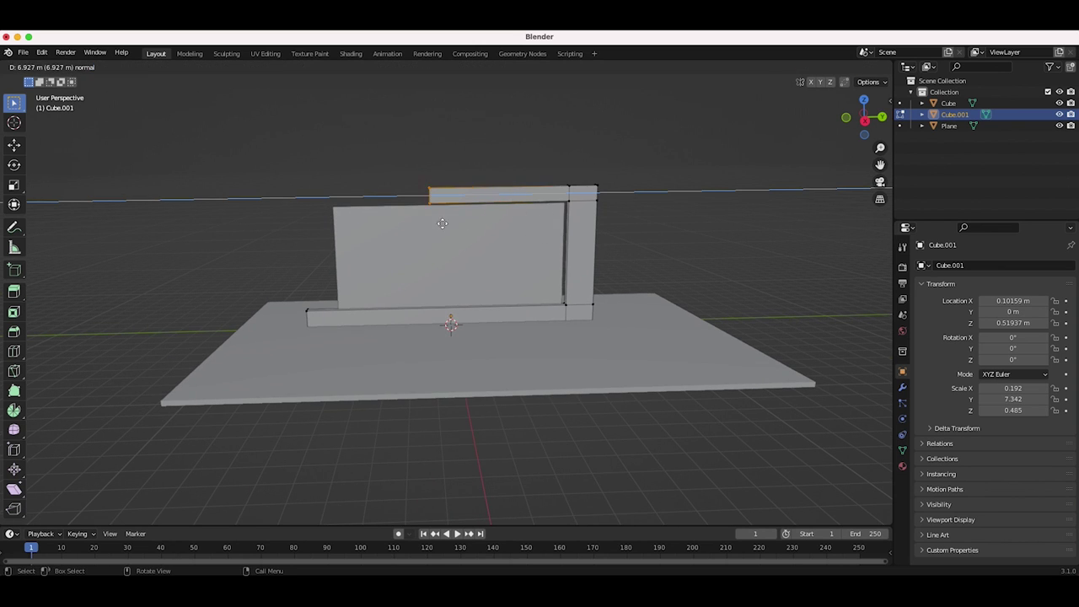
{"action": "left_click", "coordinate": [347, 226]}
{"action": "key", "text": "e"}
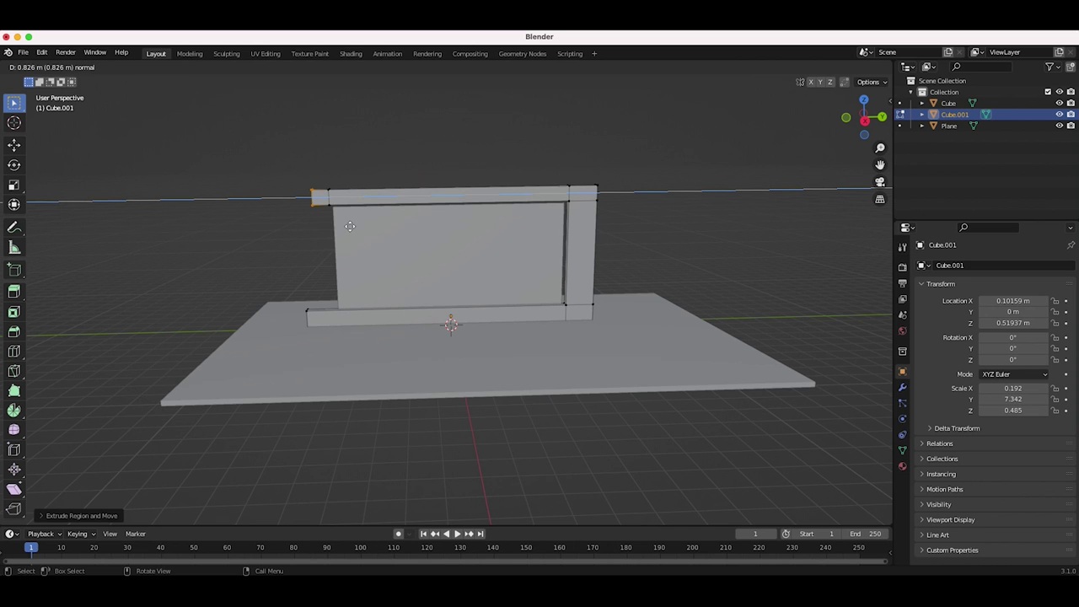
{"action": "left_click", "coordinate": [340, 228]}
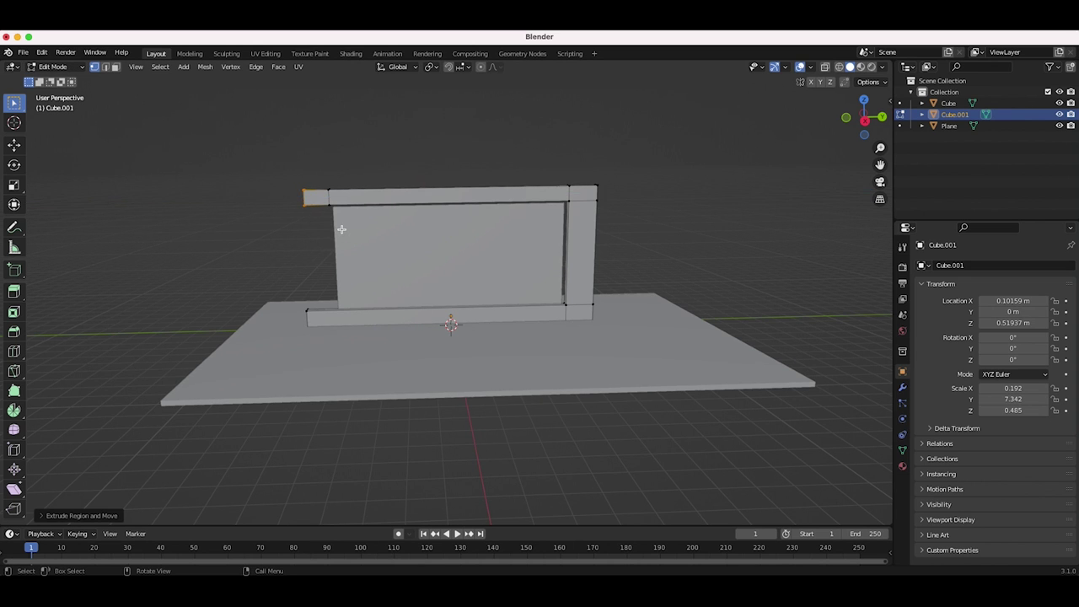
Close the frame with a second upright from the upper corner down to the base bar, and return to Object Mode
{"action": "scroll", "coordinate": [340, 229], "scroll_direction": "right", "scroll_amount": 10}
{"action": "scroll", "coordinate": [341, 229], "scroll_direction": "right", "scroll_amount": 1}
{"action": "left_click_drag", "start_coordinate": [367, 217], "coordinate": [430, 245]}
{"action": "middle_click_drag", "start_coordinate": [433, 250], "coordinate": [161, 114]}
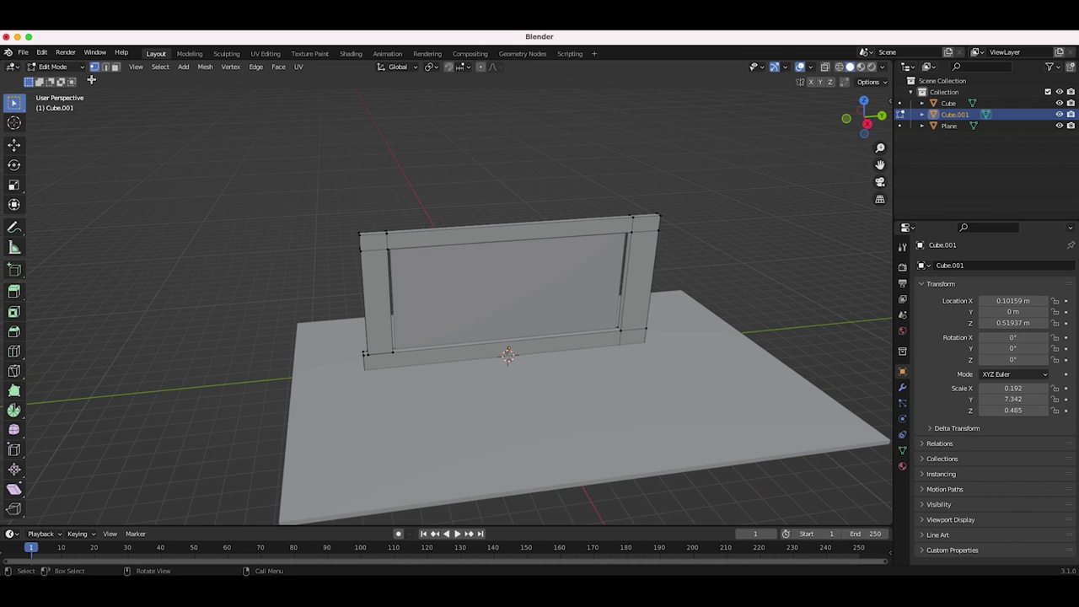
{"action": "left_click", "coordinate": [52, 66]}
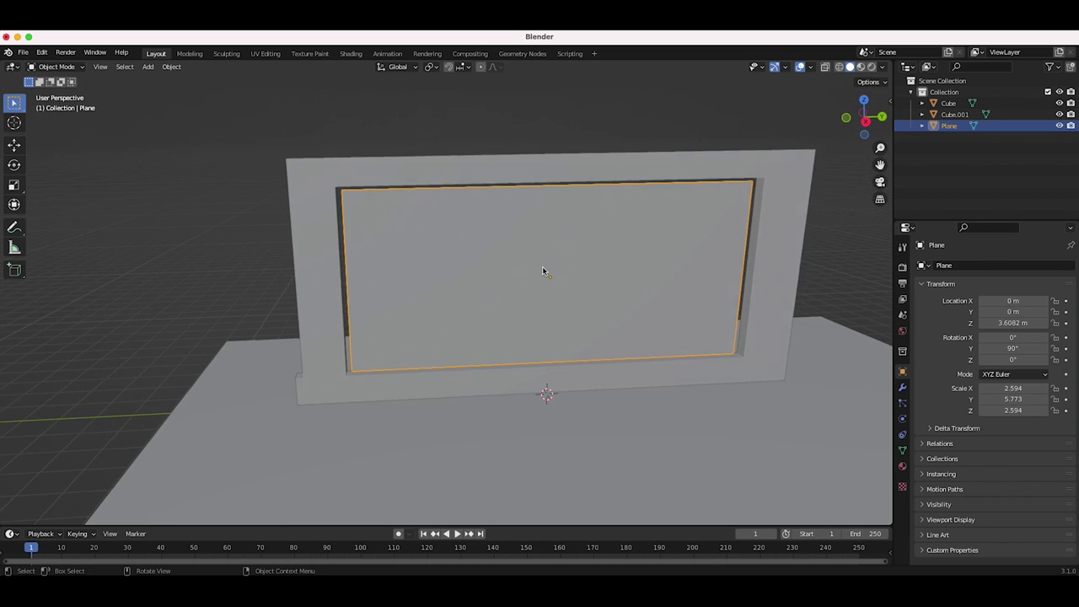
Raise the screen plane to about Z 3.68 m and enlarge it to about 2.63 × 5.90 to fill the frame opening
{"action": "scroll", "coordinate": [542, 266], "scroll_direction": "up", "scroll_amount": 3}
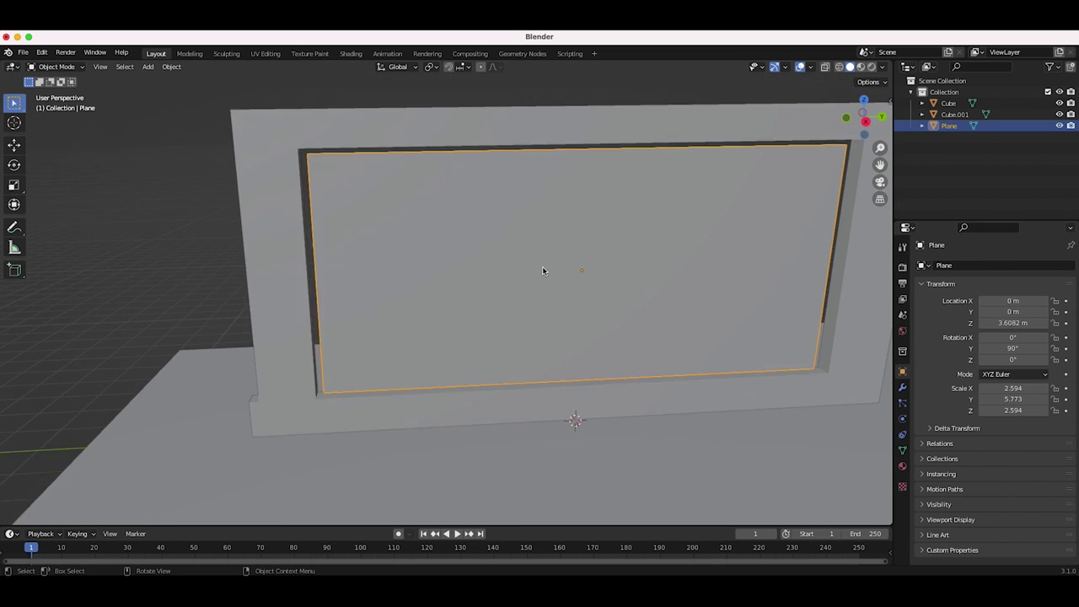
{"action": "scroll", "coordinate": [542, 267], "scroll_direction": "right", "scroll_amount": 2}
{"action": "key", "text": "g"}
{"action": "key", "text": "z"}
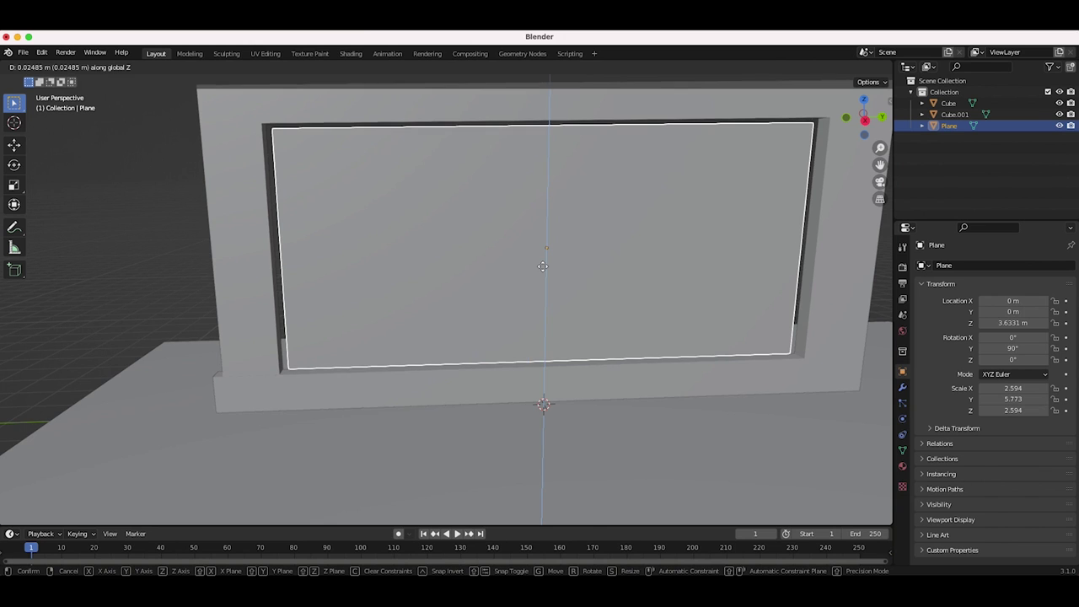
{"action": "left_click", "coordinate": [544, 265]}
{"action": "middle_click_drag", "start_coordinate": [729, 244], "coordinate": [638, 338]}
{"action": "key", "text": "s"}
{"action": "left_click", "coordinate": [733, 233]}
{"action": "scroll", "coordinate": [638, 292], "scroll_direction": "up", "scroll_amount": 3}
{"action": "key", "text": "s"}
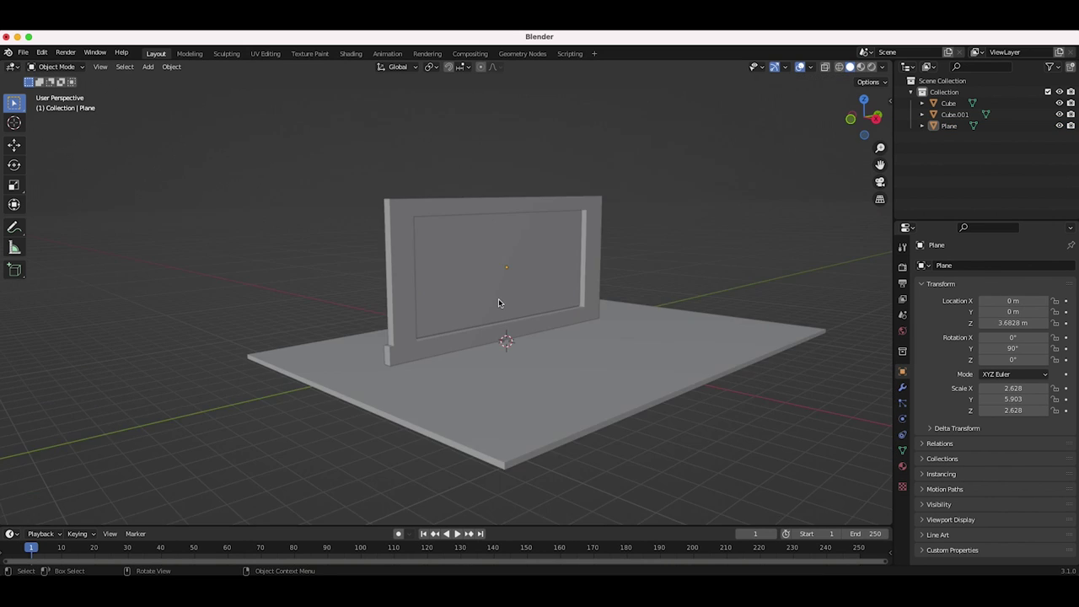
Rename the screen plane inside the frame to "glass window"
{"action": "scroll", "coordinate": [498, 298], "scroll_direction": "left", "scroll_amount": 3}
{"action": "scroll", "coordinate": [499, 299], "scroll_direction": "left", "scroll_amount": 3}
{"action": "left_click", "coordinate": [440, 276]}
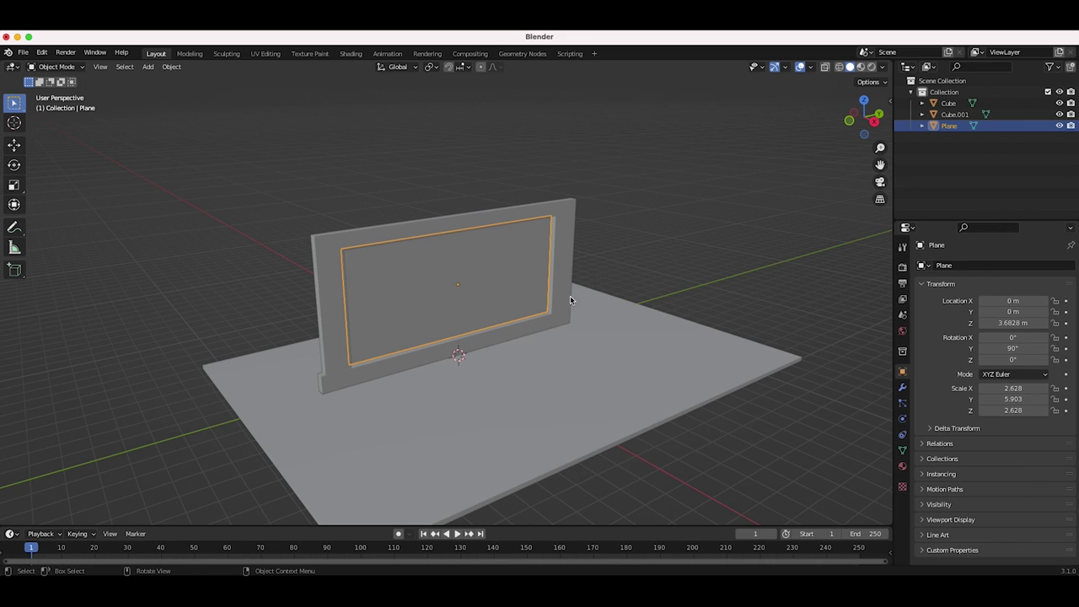
{"action": "double_click", "coordinate": [947, 125]}
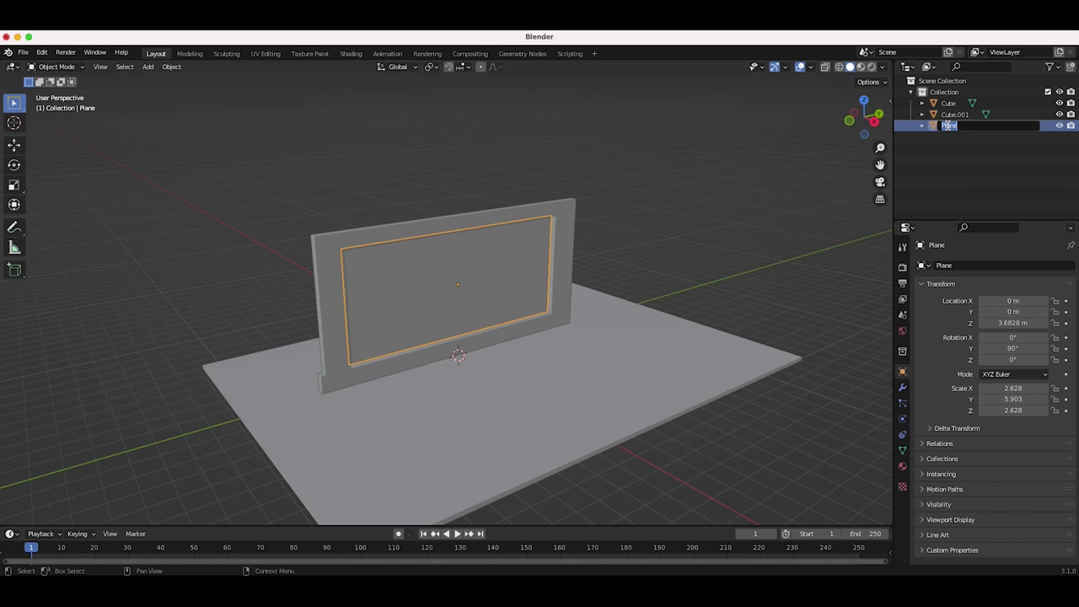
{"action": "type", "text": "glass window"}
{"action": "key", "text": "Return"}
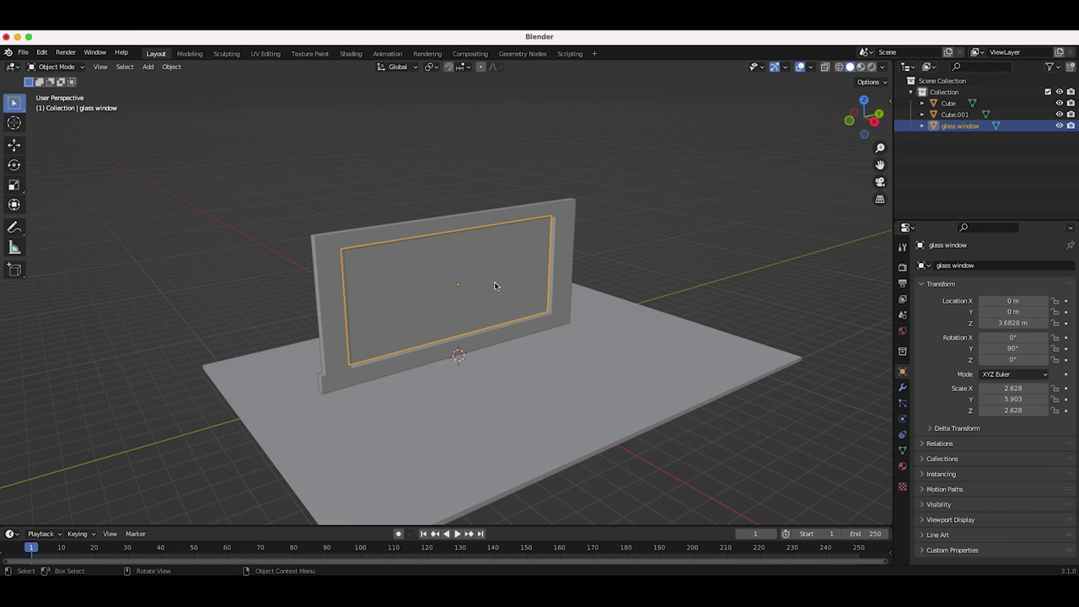
Add an emitter particle system to the glass window
{"action": "left_click", "coordinate": [902, 404]}
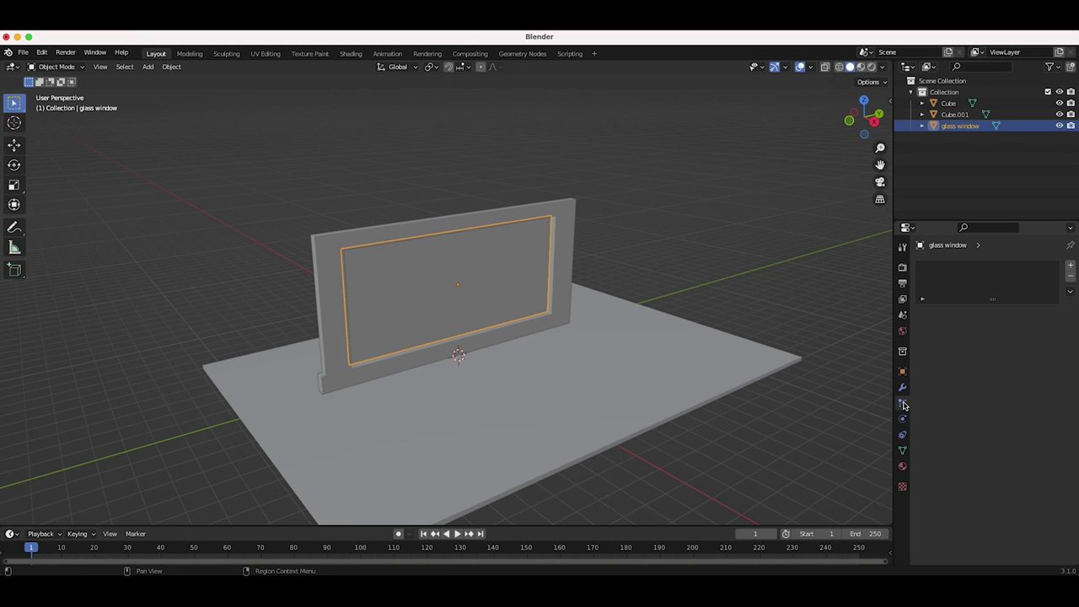
{"action": "left_click", "coordinate": [1071, 265]}
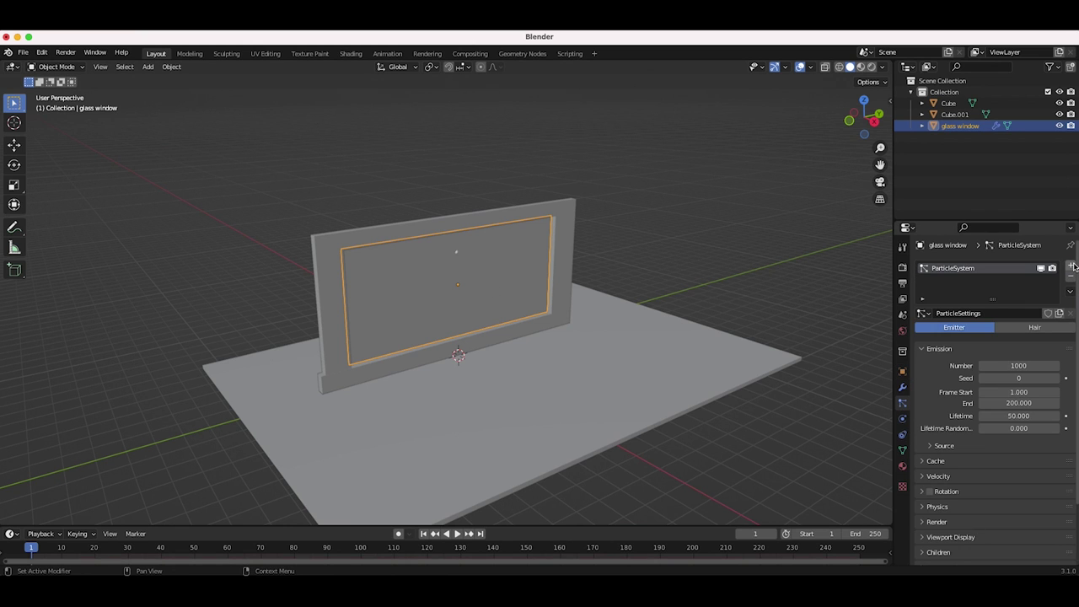
{"action": "middle_click_drag", "start_coordinate": [393, 354], "coordinate": [419, 346]}
{"action": "scroll", "coordinate": [419, 346], "scroll_direction": "up", "scroll_amount": 2}
Play the animation from the first frame and examine the particle emission from both sides of the window
{"action": "left_click", "coordinate": [424, 535]}
{"action": "left_click", "coordinate": [456, 533]}
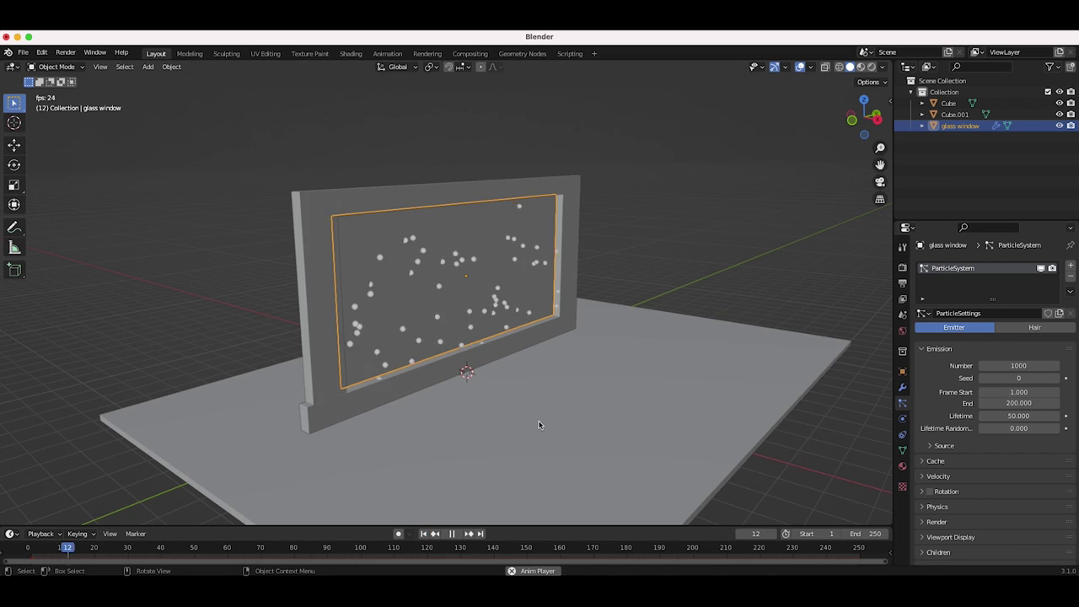
{"action": "scroll", "coordinate": [650, 395], "scroll_direction": "down", "scroll_amount": 2}
{"action": "scroll", "coordinate": [650, 396], "scroll_direction": "right", "scroll_amount": 5}
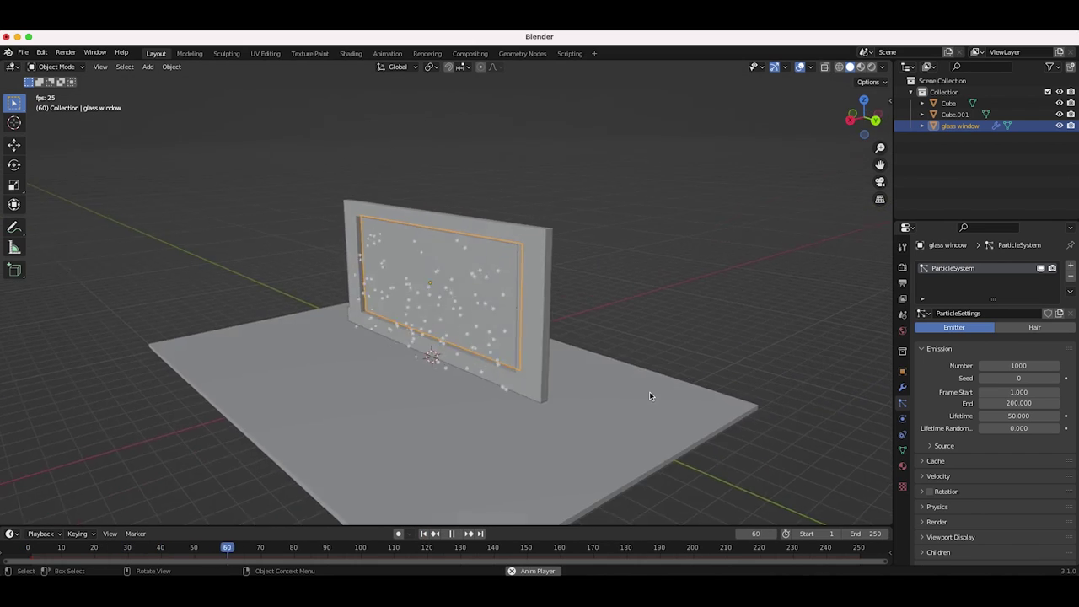
{"action": "scroll", "coordinate": [650, 395], "scroll_direction": "left", "scroll_amount": 6}
{"action": "scroll", "coordinate": [650, 395], "scroll_direction": "right", "scroll_amount": 4}
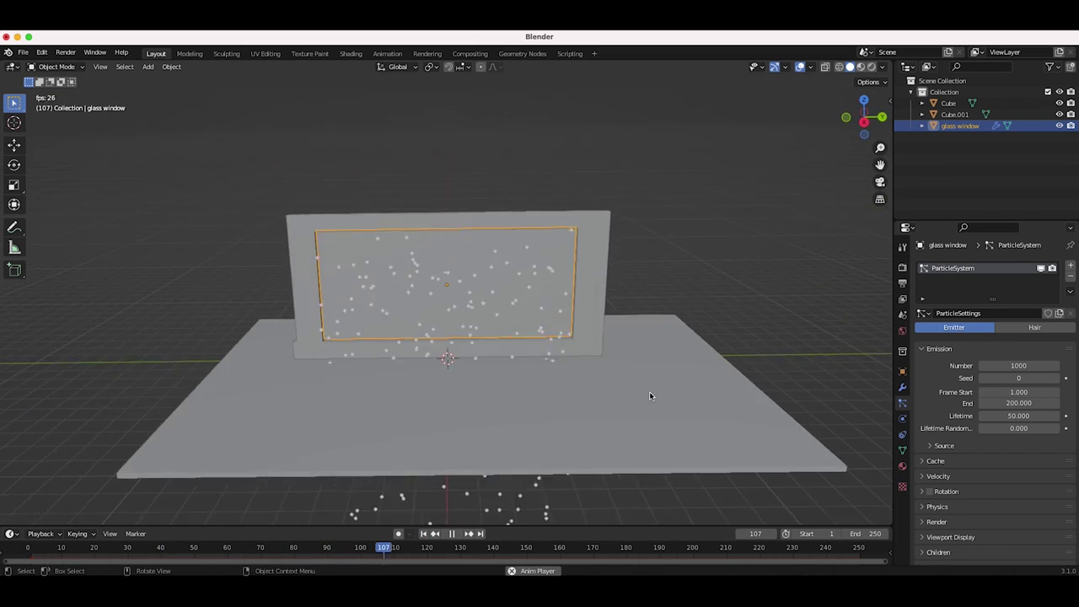
{"action": "scroll", "coordinate": [649, 395], "scroll_direction": "left", "scroll_amount": 10}
{"action": "key", "text": "space"}
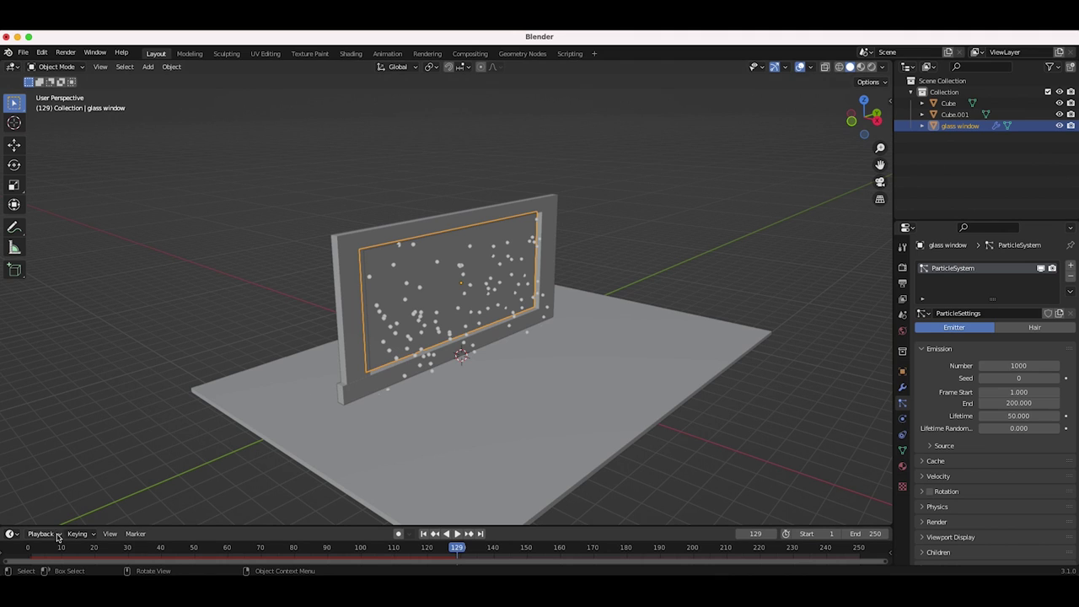
Limit the particle emission to frames 20 through 22, and check the burst by playing it and stopping at frame 22
{"action": "left_click_drag", "start_coordinate": [29, 548], "coordinate": [94, 550]}
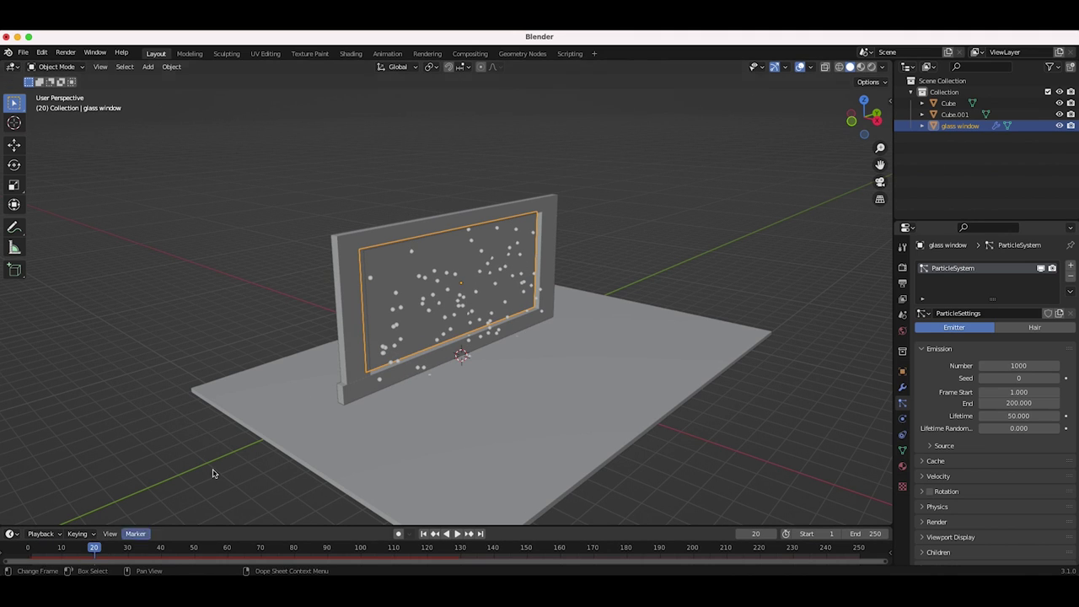
{"action": "left_click", "coordinate": [1014, 392]}
{"action": "key", "text": "Return"}
{"action": "left_click", "coordinate": [1015, 403]}
{"action": "type", "text": "22"}
{"action": "key", "text": "Return"}
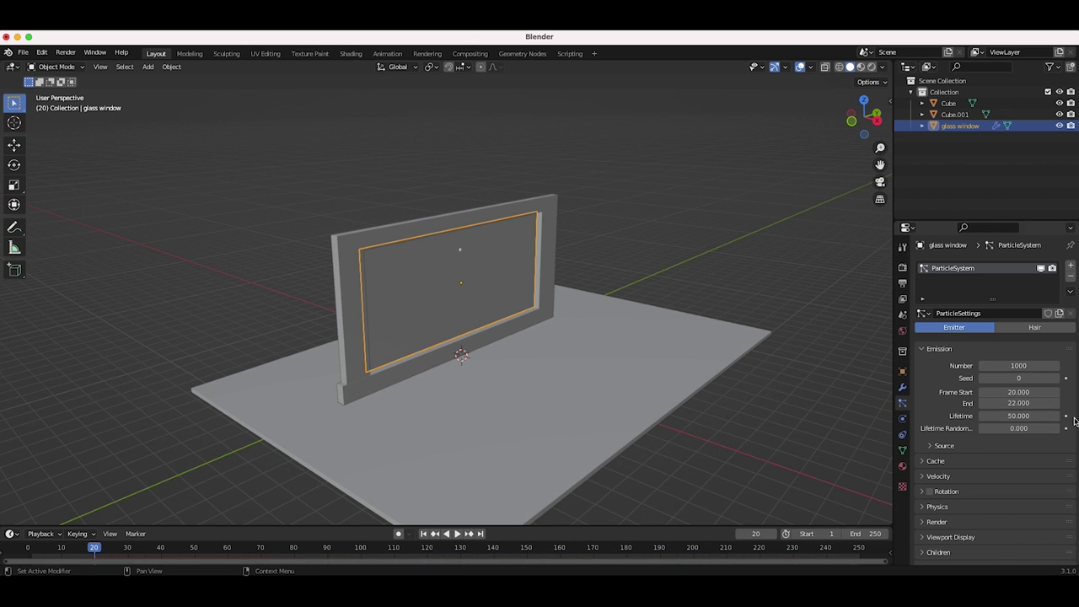
{"action": "left_click", "coordinate": [424, 534]}
{"action": "key", "text": "space"}
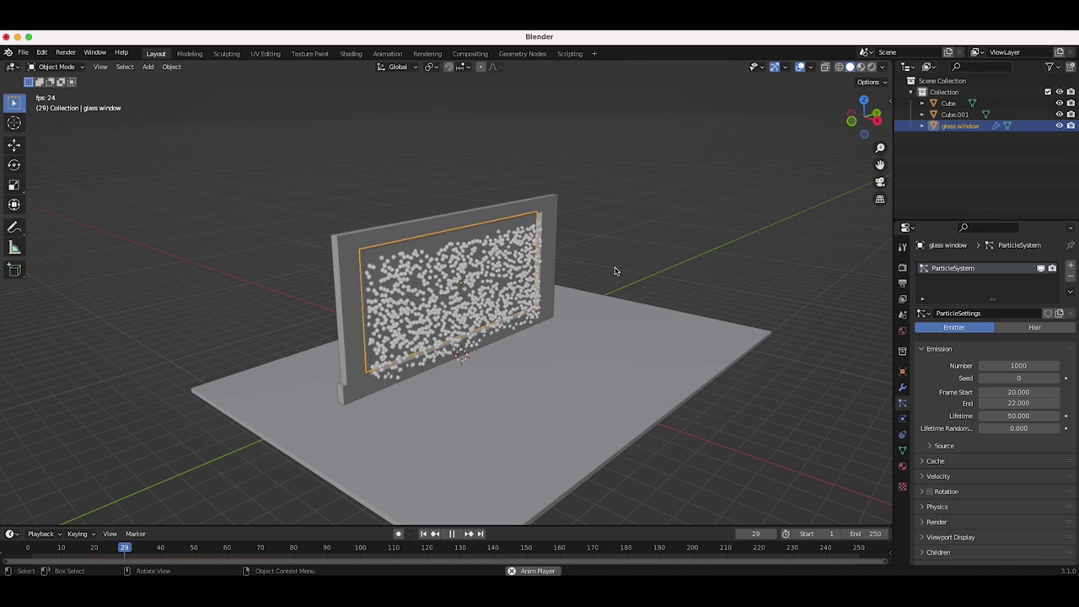
{"action": "key", "text": "space"}
{"action": "left_click_drag", "start_coordinate": [76, 548], "coordinate": [101, 551]}
{"action": "middle_click_drag", "start_coordinate": [295, 321], "coordinate": [217, 308]}
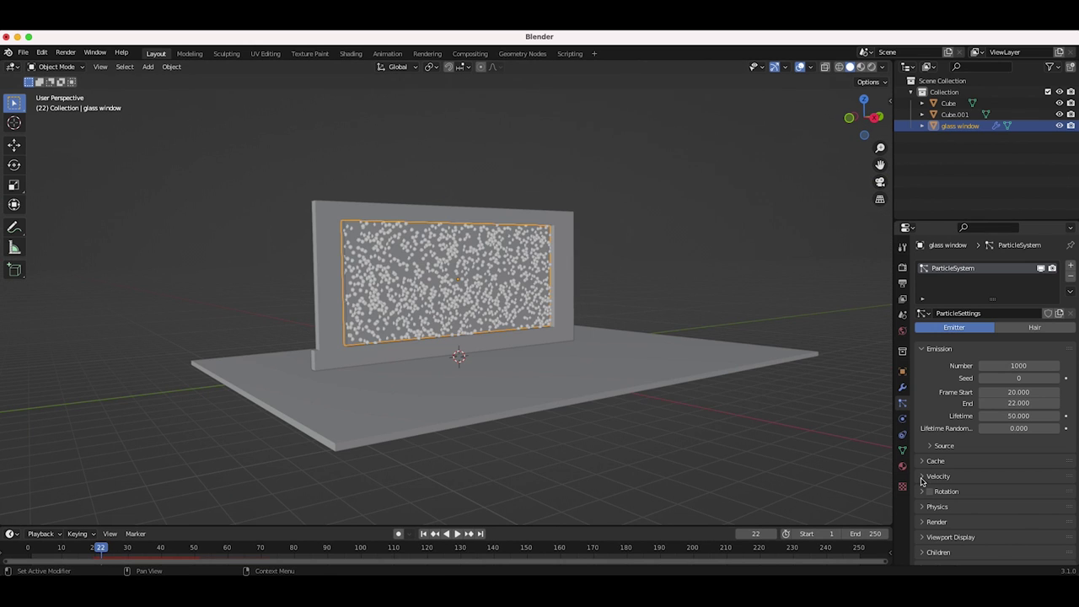
Set the particles' normal velocity to 10 m/s and check in playback how far they fly from the window
{"action": "left_click", "coordinate": [923, 477]}
{"action": "scroll", "coordinate": [1003, 438], "scroll_direction": "down", "scroll_amount": 2}
{"action": "double_click", "coordinate": [1011, 420]}
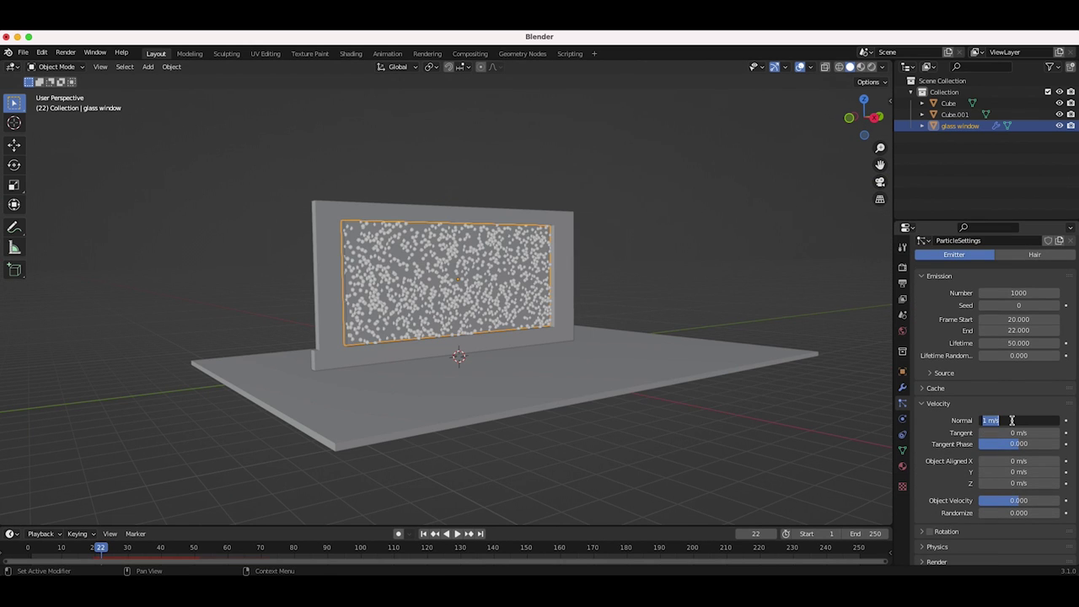
{"action": "type", "text": "1"}
{"action": "type", "text": "0"}
{"action": "key", "text": "Return"}
{"action": "left_click", "coordinate": [456, 534]}
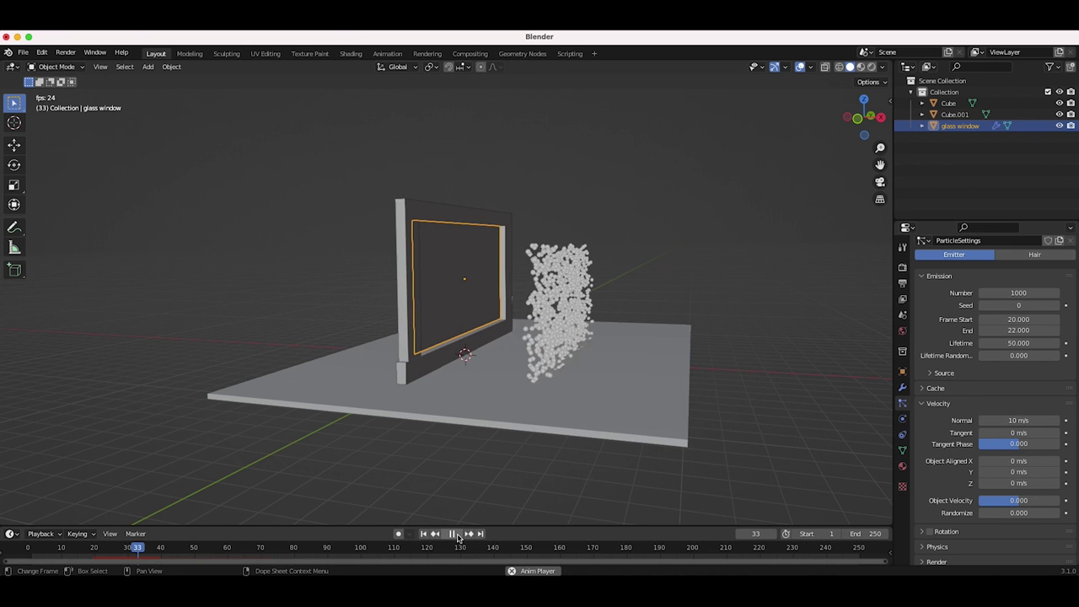
{"action": "left_click", "coordinate": [456, 533]}
{"action": "middle_click_drag", "start_coordinate": [730, 267], "coordinate": [590, 267]}
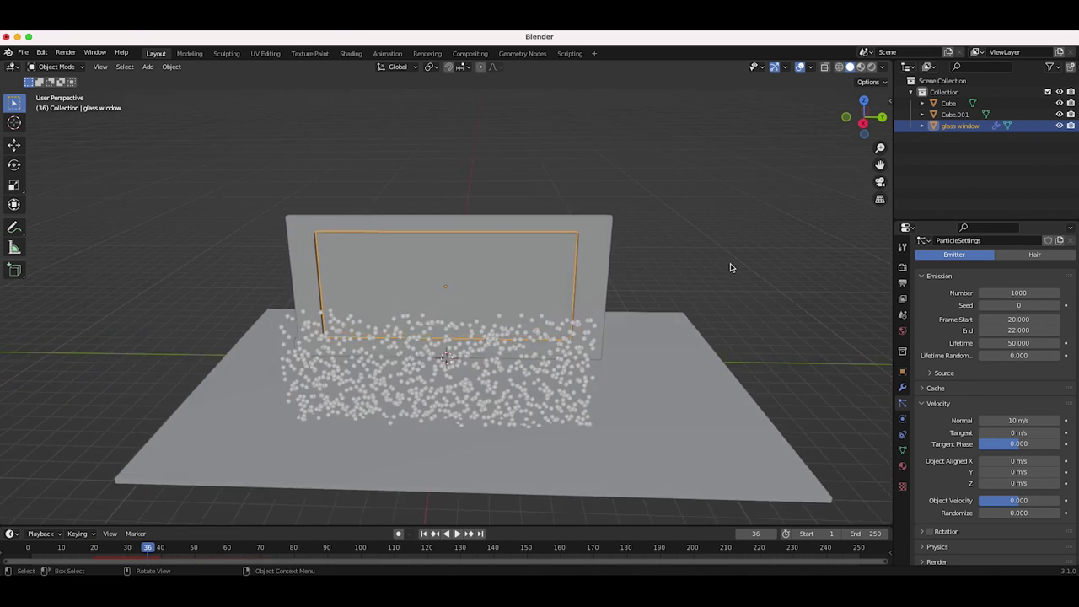
{"action": "scroll", "coordinate": [731, 268], "scroll_direction": "right", "scroll_amount": 6}
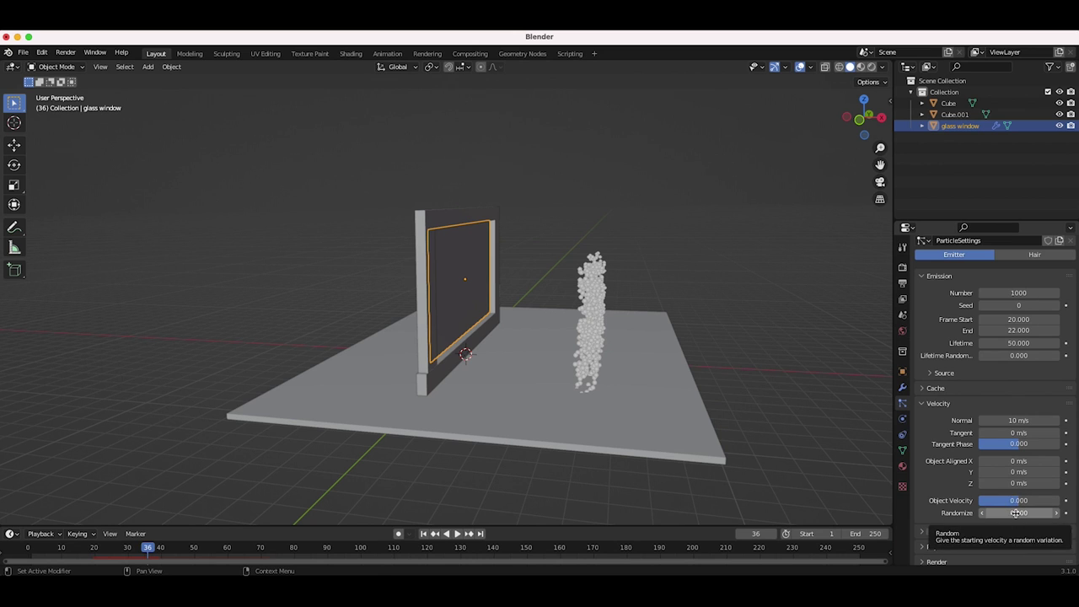
Set the particle velocity's Randomize value to 10
{"action": "scroll", "coordinate": [1015, 513], "scroll_direction": "down", "scroll_amount": 1}
{"action": "left_click", "coordinate": [1011, 485]}
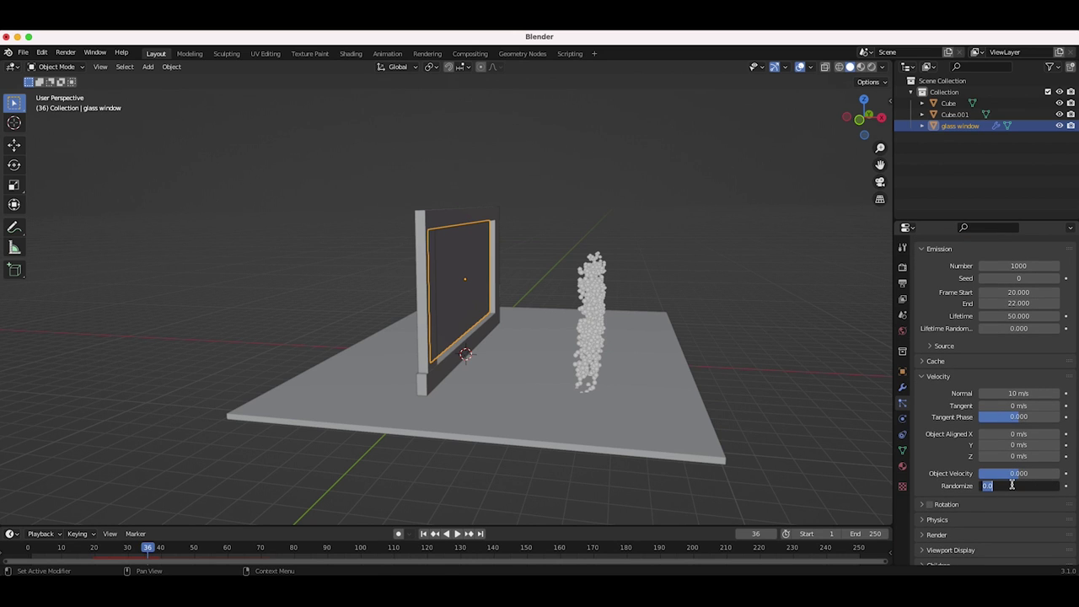
{"action": "type", "text": "10"}
{"action": "key", "text": "Return"}
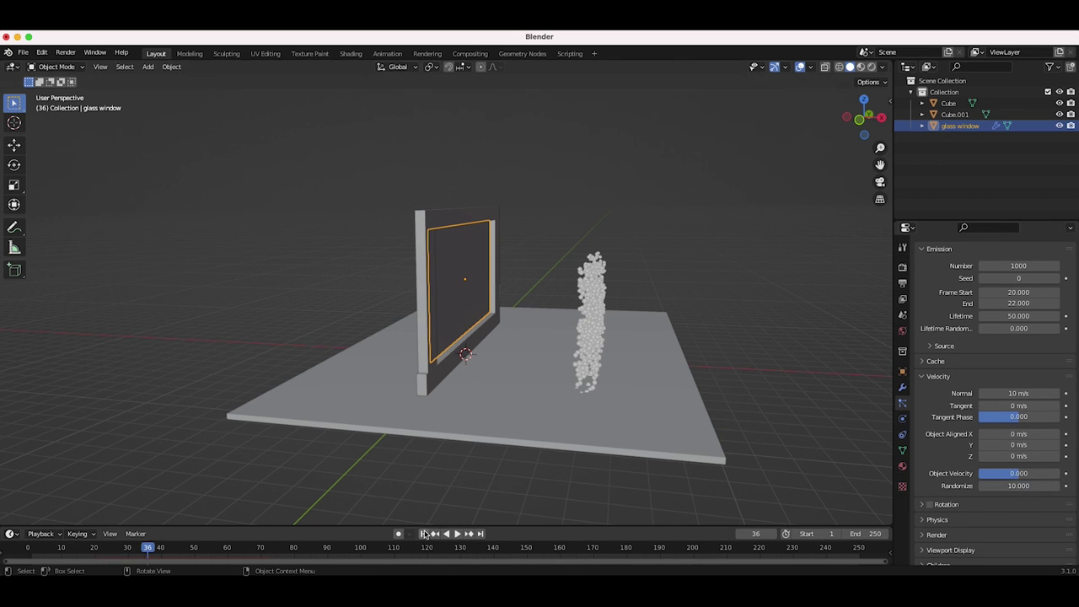
Replay the animation from the first frame and examine the randomized particle spread from several angles
{"action": "left_click", "coordinate": [423, 534]}
{"action": "key", "text": "space"}
{"action": "key", "text": "space"}
{"action": "middle_click_drag", "start_coordinate": [539, 472], "coordinate": [622, 426]}
{"action": "left_click", "coordinate": [423, 534]}
{"action": "left_click", "coordinate": [456, 533]}
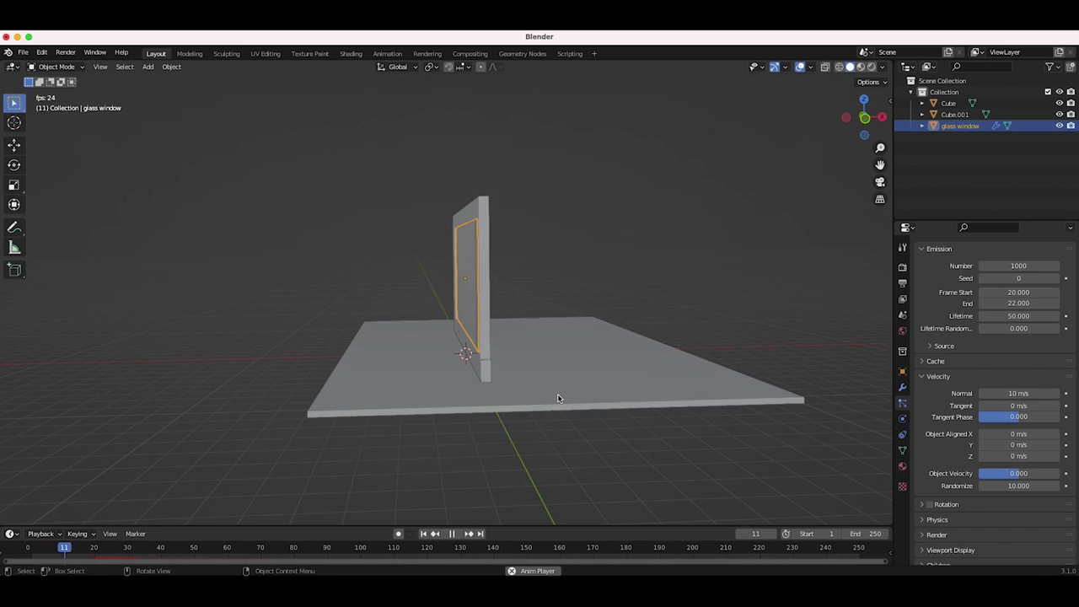
{"action": "scroll", "coordinate": [557, 394], "scroll_direction": "left", "scroll_amount": 5}
{"action": "key", "text": "space"}
{"action": "middle_click_drag", "start_coordinate": [558, 399], "coordinate": [639, 321]}
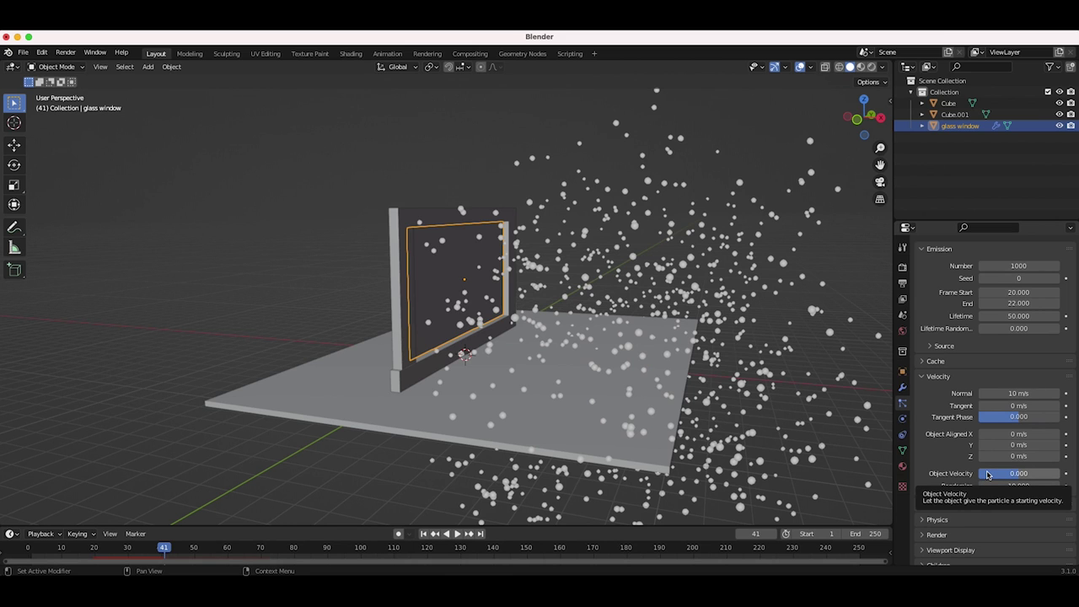
{"action": "scroll", "coordinate": [963, 516], "scroll_direction": "down", "scroll_amount": 3}
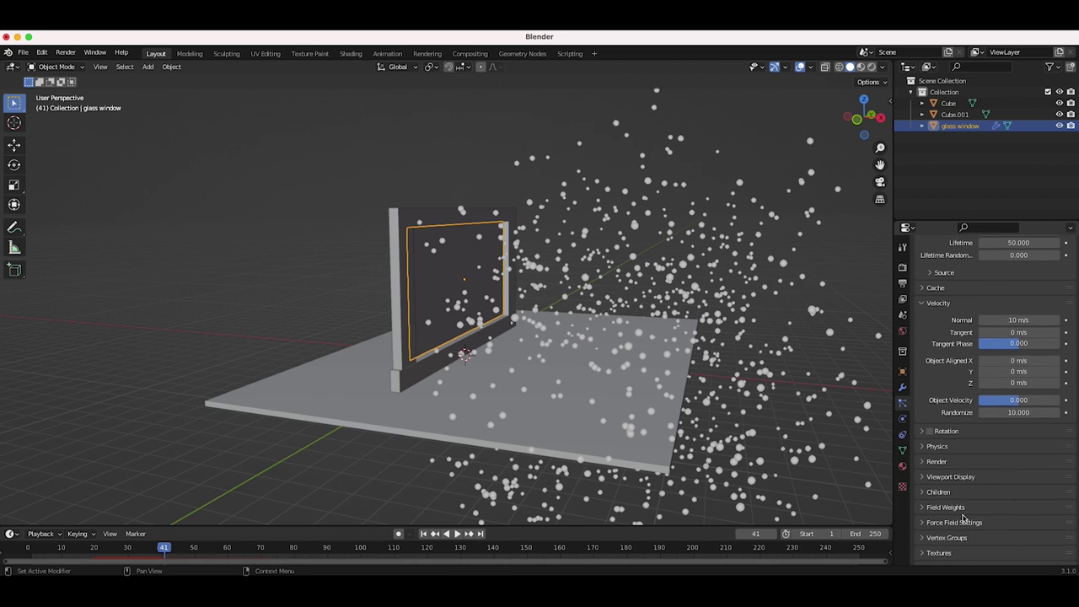
{"action": "left_click", "coordinate": [923, 433]}
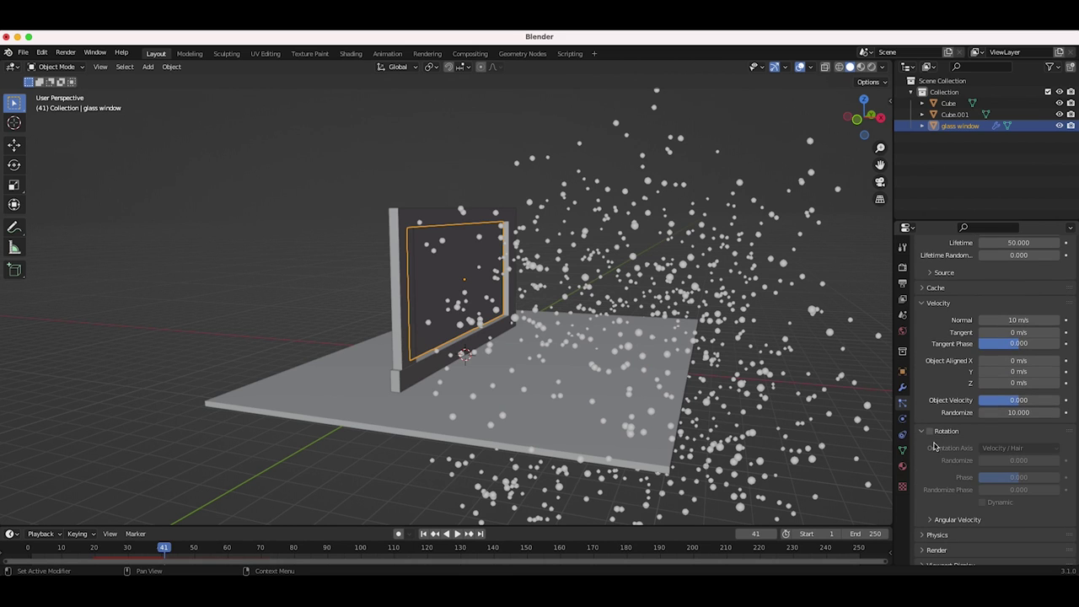
{"action": "middle_click_drag", "start_coordinate": [453, 225], "coordinate": [465, 225]}
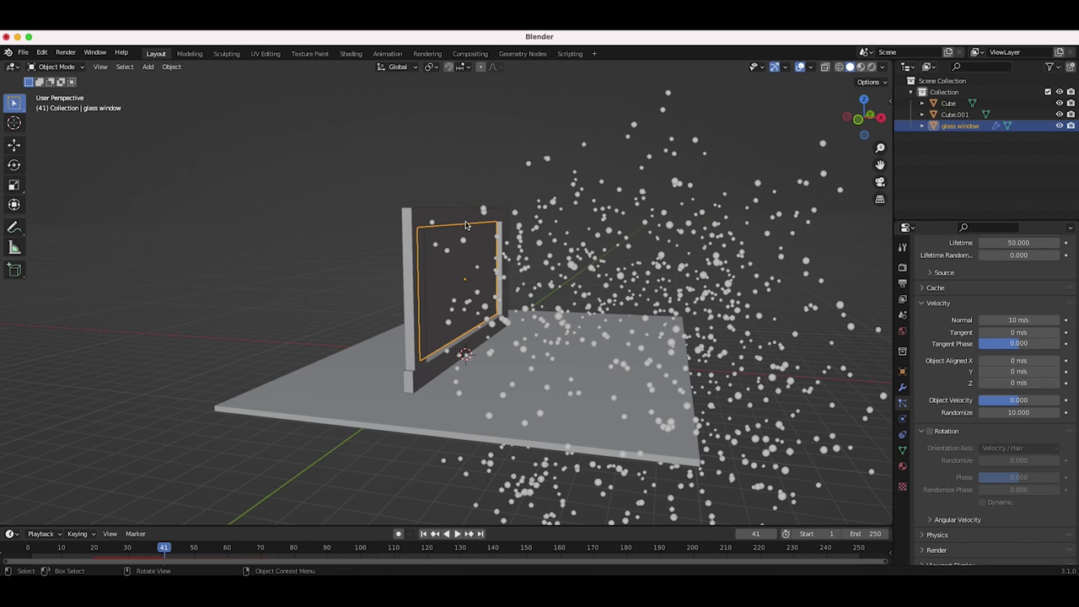
{"action": "middle_click_drag", "start_coordinate": [502, 226], "coordinate": [485, 256]}
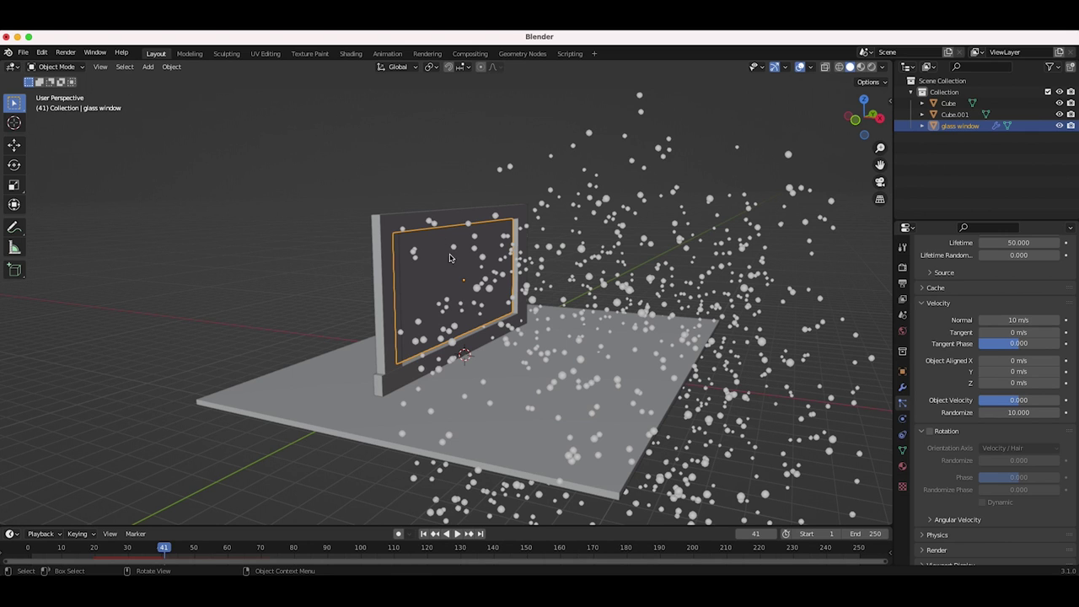
Add an Explode modifier to the glass window after its particle system
{"action": "left_click", "coordinate": [903, 387]}
{"action": "left_click", "coordinate": [978, 267]}
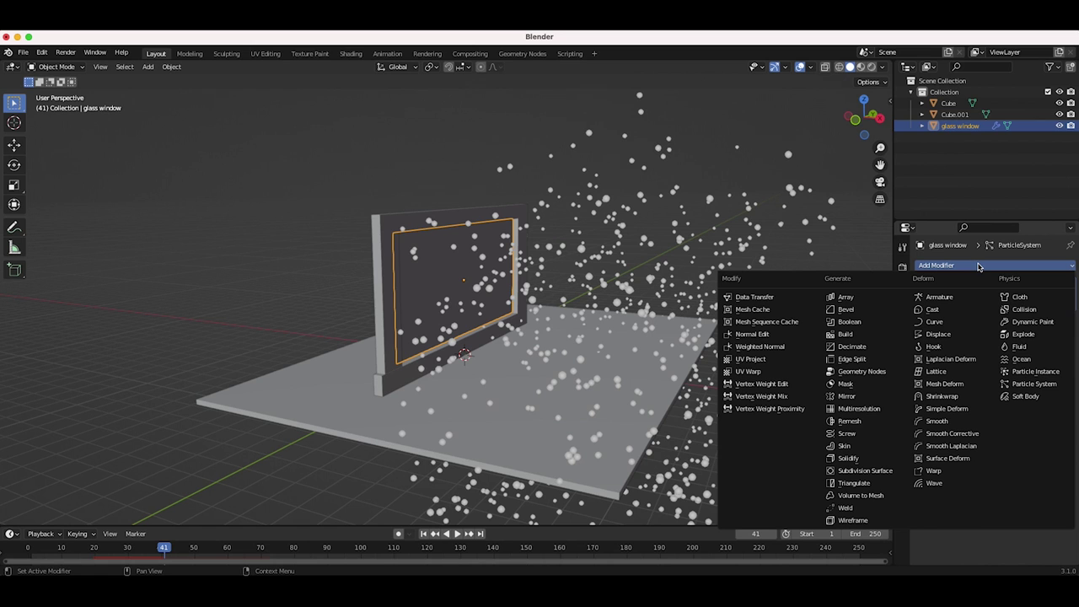
{"action": "left_click", "coordinate": [1023, 333]}
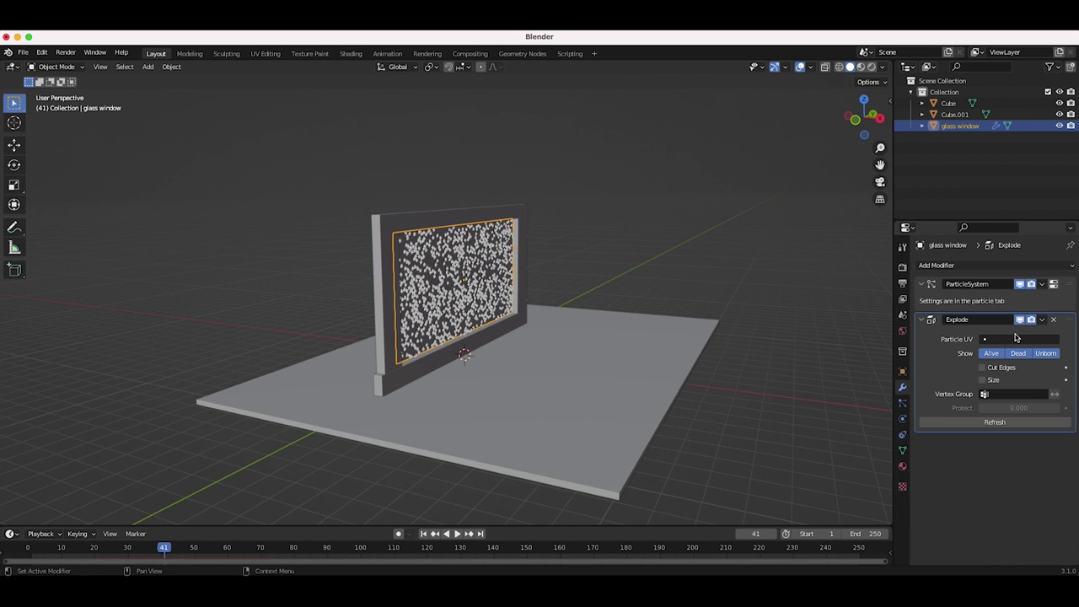
{"action": "middle_click_drag", "start_coordinate": [489, 278], "coordinate": [436, 286]}
{"action": "left_click", "coordinate": [975, 266]}
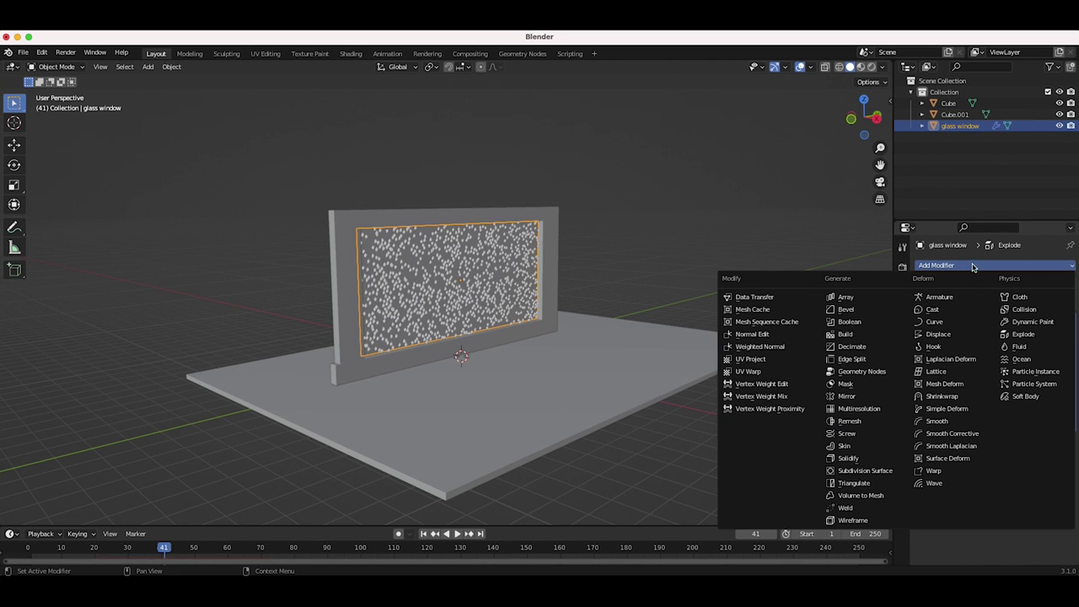
{"action": "left_click", "coordinate": [1033, 336]}
Play the animation from the start, examine how the window explodes from several angles, and return to frame 1
{"action": "left_click", "coordinate": [423, 534]}
{"action": "left_click", "coordinate": [456, 533]}
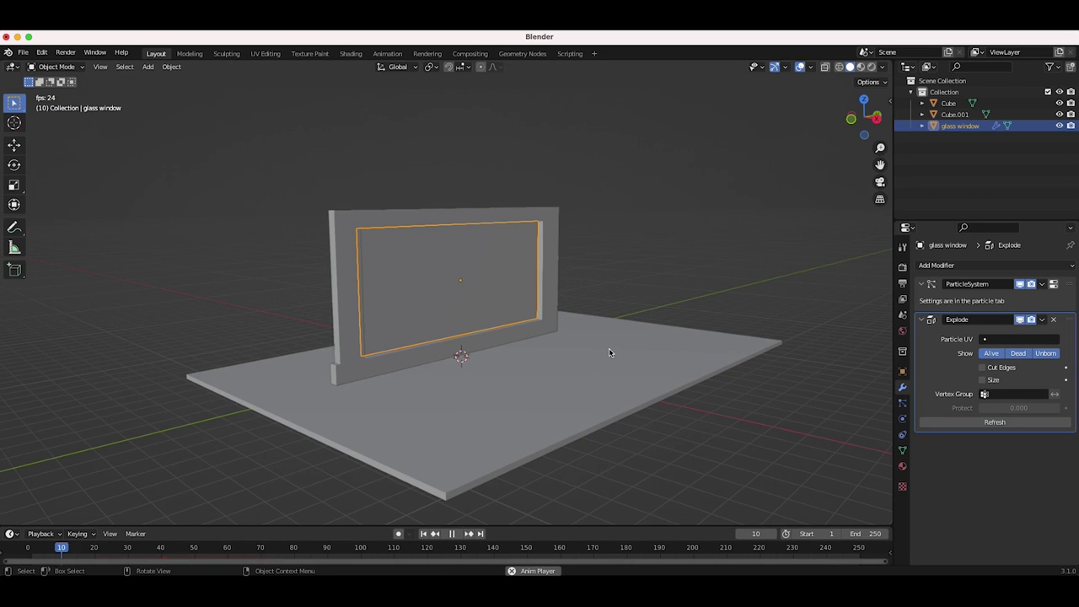
{"action": "middle_click_drag", "start_coordinate": [609, 352], "coordinate": [472, 354]}
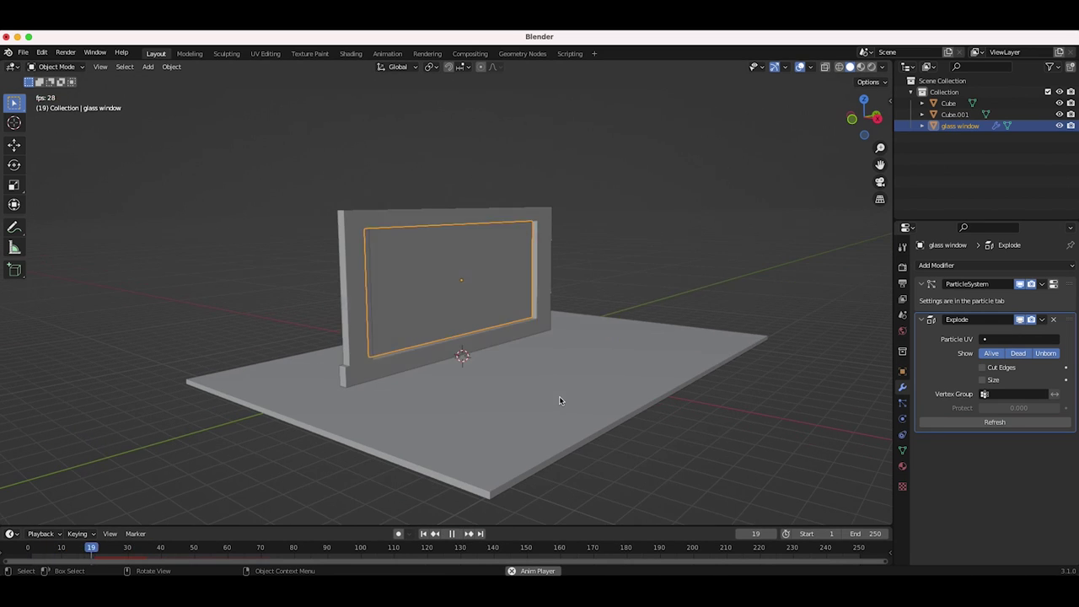
{"action": "key", "text": "space"}
{"action": "middle_click_drag", "start_coordinate": [558, 398], "coordinate": [467, 399]}
{"action": "left_click", "coordinate": [423, 534]}
{"action": "key", "text": "space"}
{"action": "key", "text": "space"}
{"action": "middle_click_drag", "start_coordinate": [565, 429], "coordinate": [532, 149]}
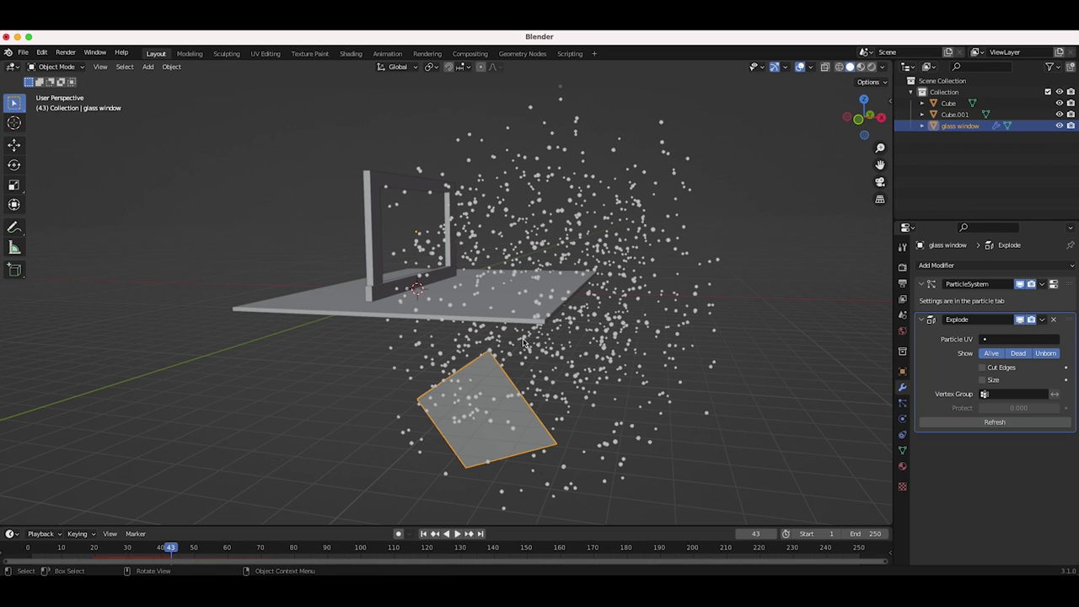
{"action": "left_click", "coordinate": [423, 534]}
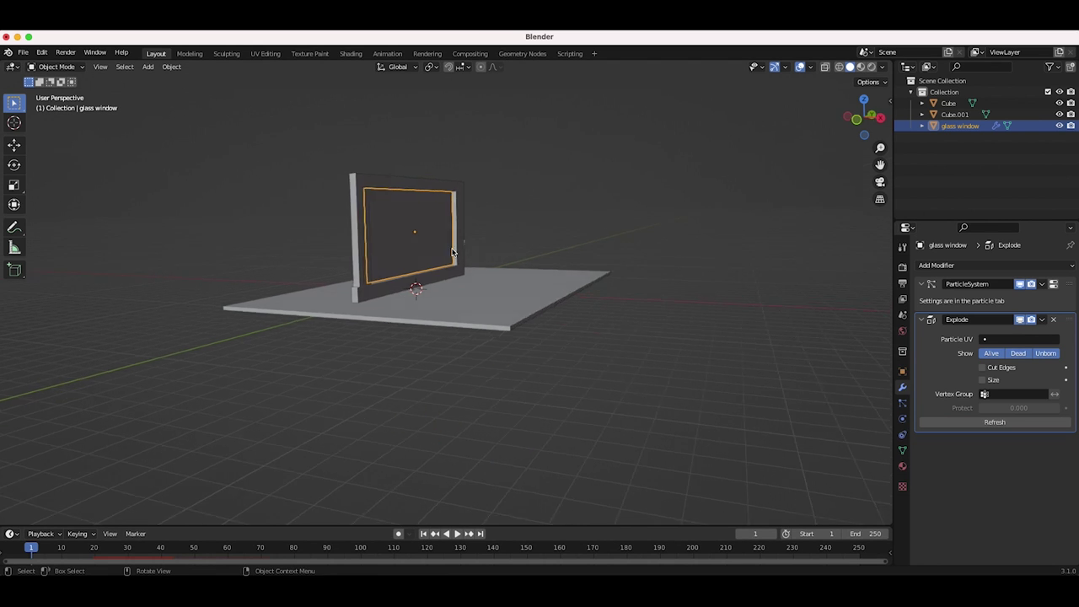
Subdivide the glass window's single face once in Edit Mode
{"action": "middle_click_drag", "start_coordinate": [453, 255], "coordinate": [343, 266]}
{"action": "key", "text": "shift+c"}
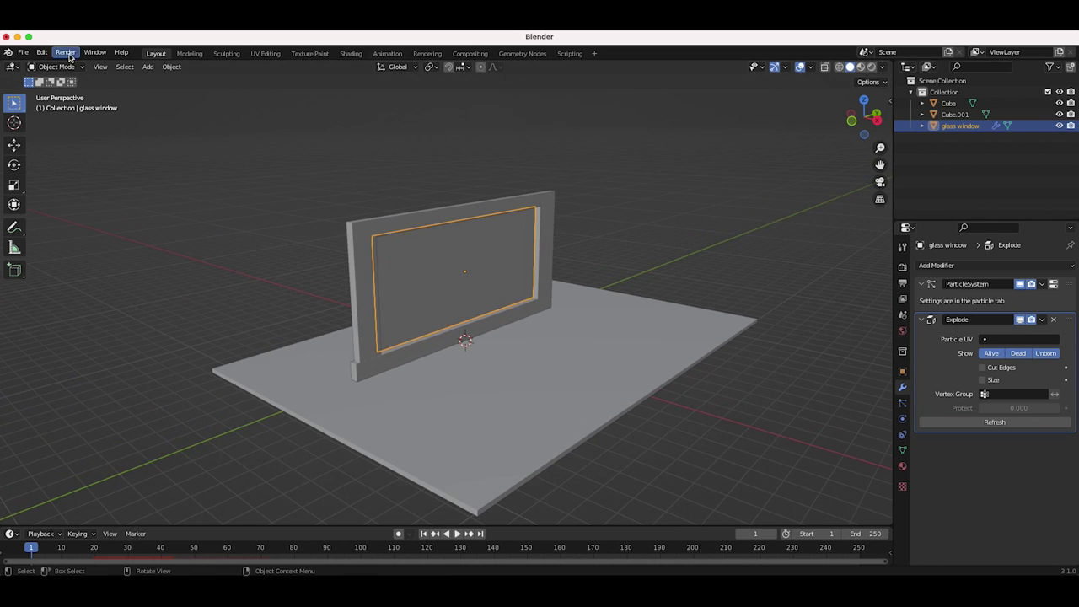
{"action": "left_click", "coordinate": [59, 68]}
{"action": "left_click", "coordinate": [54, 91]}
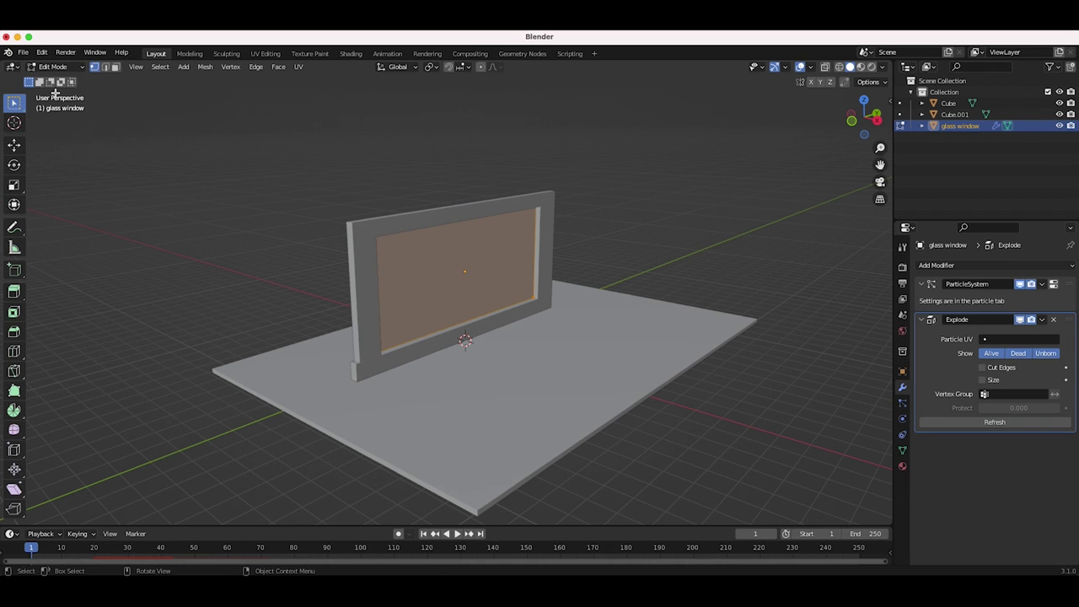
{"action": "left_click", "coordinate": [255, 67]}
{"action": "left_click", "coordinate": [274, 128]}
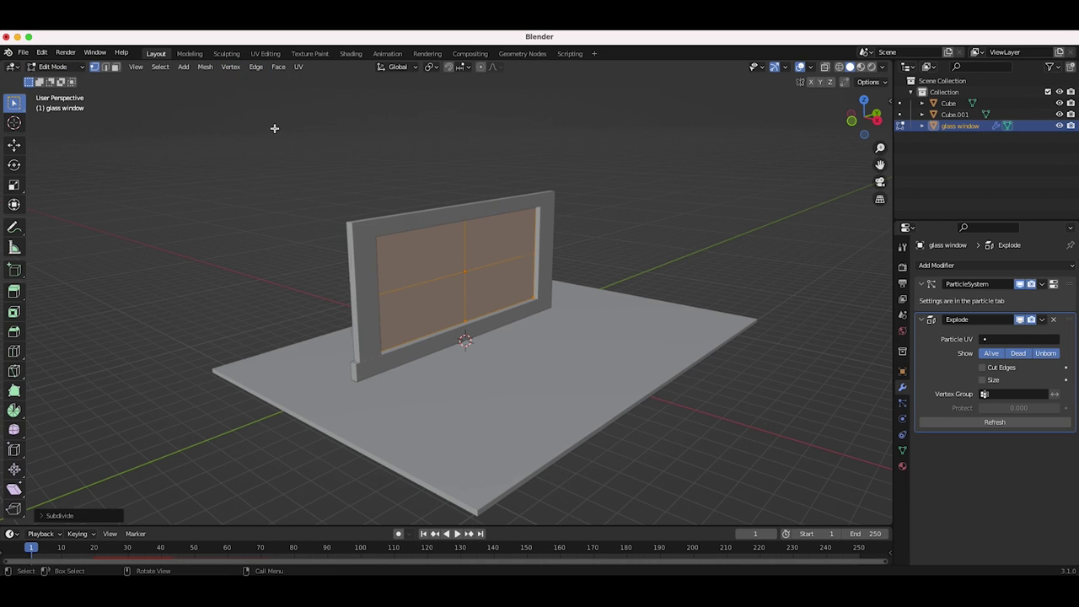
Increase the glass window's subdivision to 10 cuts
{"action": "left_click", "coordinate": [42, 516]}
{"action": "left_click_drag", "start_coordinate": [114, 438], "coordinate": [126, 437]}
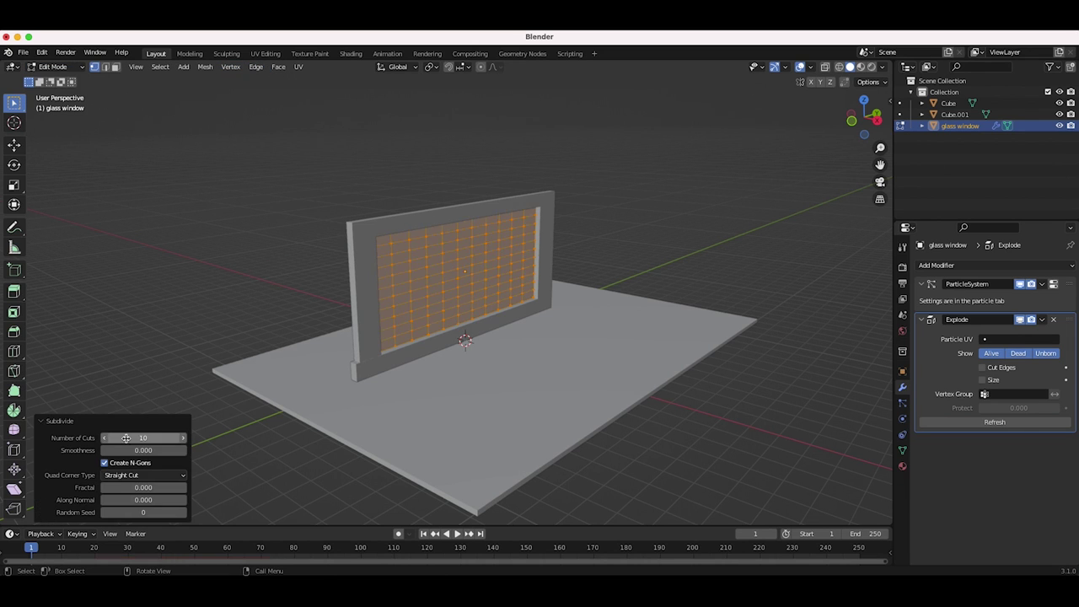
Subdivide the glass window's already divided mesh again with 9 cuts and return to Object Mode
{"action": "left_click", "coordinate": [255, 67]}
{"action": "left_click", "coordinate": [276, 128]}
{"action": "left_click_drag", "start_coordinate": [143, 438], "coordinate": [155, 437]}
{"action": "scroll", "coordinate": [503, 212], "scroll_direction": "up", "scroll_amount": 3}
{"action": "scroll", "coordinate": [503, 212], "scroll_direction": "right", "scroll_amount": 5}
{"action": "scroll", "coordinate": [504, 211], "scroll_direction": "right", "scroll_amount": 3}
{"action": "scroll", "coordinate": [503, 211], "scroll_direction": "left", "scroll_amount": 3}
{"action": "scroll", "coordinate": [557, 247], "scroll_direction": "left", "scroll_amount": 3}
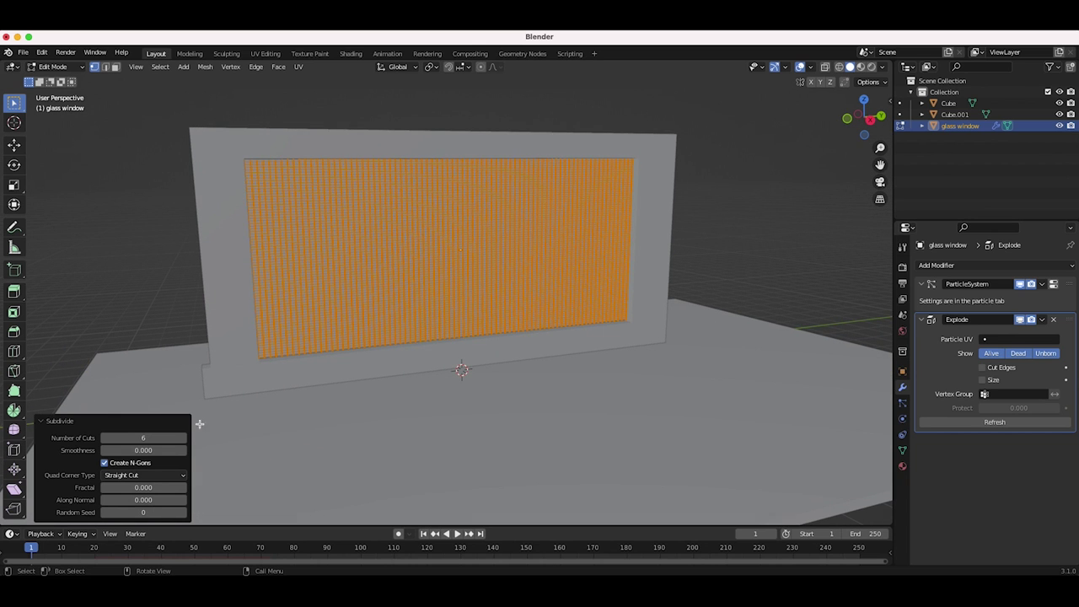
{"action": "scroll", "coordinate": [350, 272], "scroll_direction": "left", "scroll_amount": 4}
{"action": "scroll", "coordinate": [350, 272], "scroll_direction": "right", "scroll_amount": 2}
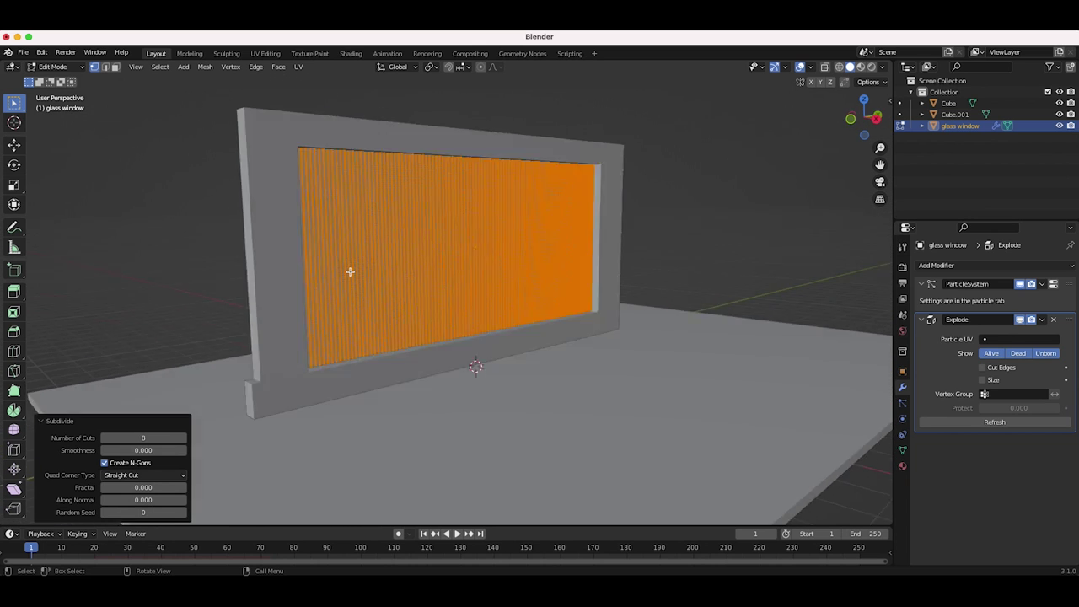
{"action": "scroll", "coordinate": [350, 271], "scroll_direction": "right", "scroll_amount": 1}
{"action": "scroll", "coordinate": [321, 332], "scroll_direction": "right", "scroll_amount": 4}
{"action": "scroll", "coordinate": [322, 333], "scroll_direction": "left", "scroll_amount": 4}
{"action": "scroll", "coordinate": [322, 333], "scroll_direction": "right", "scroll_amount": 2}
{"action": "scroll", "coordinate": [482, 289], "scroll_direction": "left", "scroll_amount": 5}
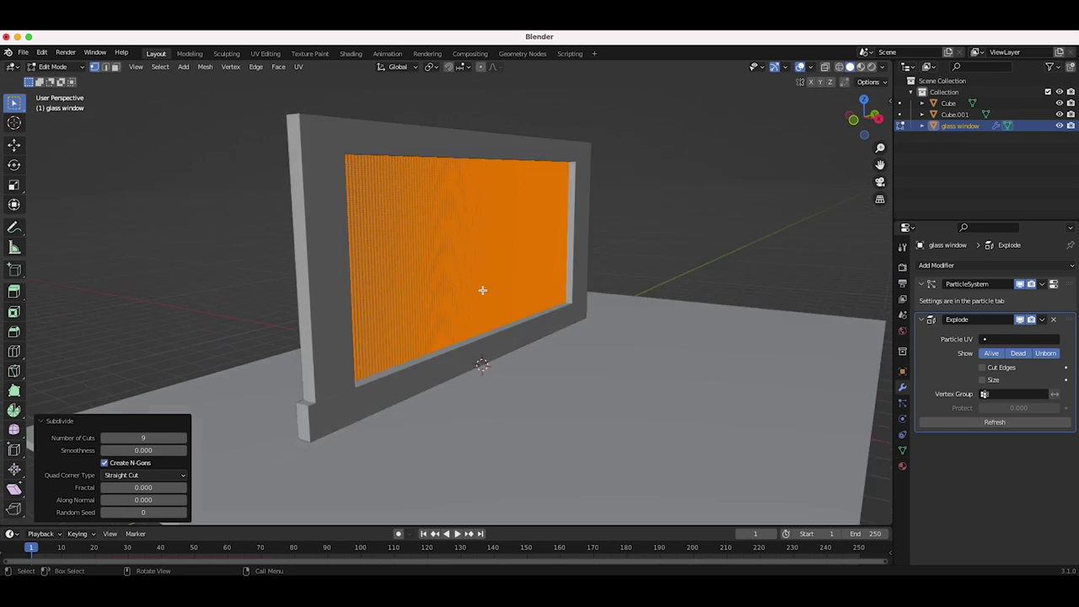
{"action": "left_click", "coordinate": [55, 66]}
{"action": "left_click", "coordinate": [64, 79]}
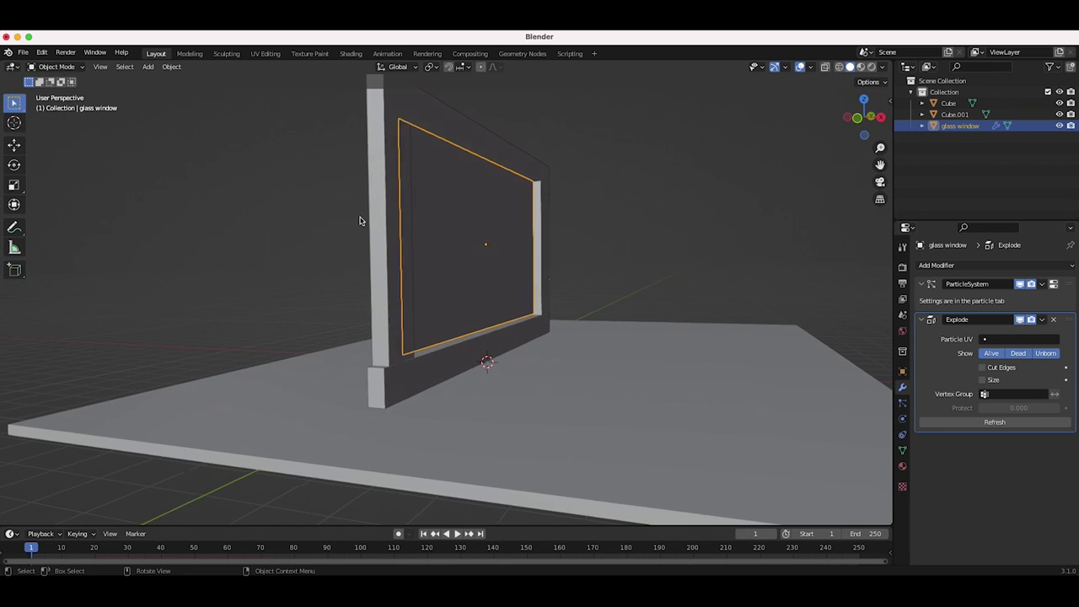
Play the animation to about frame 31, pause it, deselect the glass, and examine the exploding pieces from several angles
{"action": "scroll", "coordinate": [354, 278], "scroll_direction": "left", "scroll_amount": 8}
{"action": "left_click", "coordinate": [459, 534]}
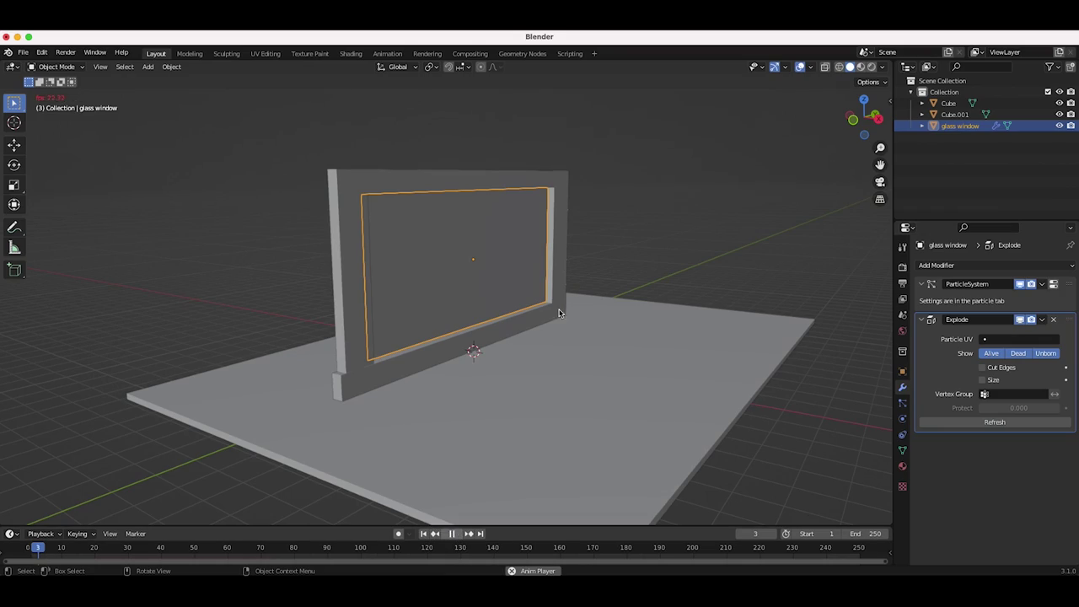
{"action": "key", "text": "space"}
{"action": "scroll", "coordinate": [562, 291], "scroll_direction": "left", "scroll_amount": 6}
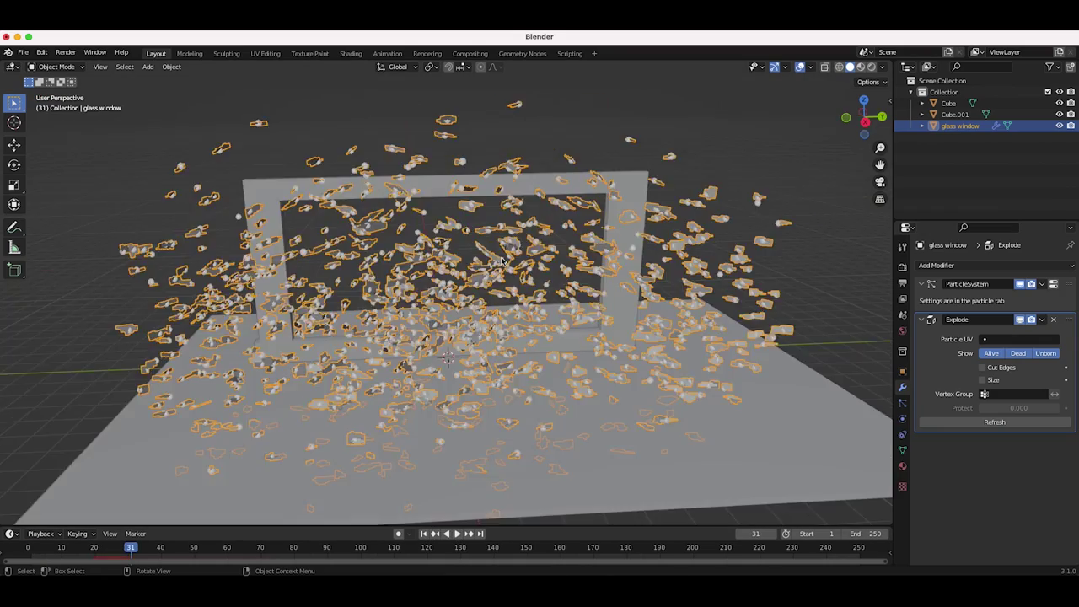
{"action": "scroll", "coordinate": [562, 290], "scroll_direction": "right", "scroll_amount": 8}
{"action": "scroll", "coordinate": [583, 251], "scroll_direction": "left", "scroll_amount": 3}
{"action": "left_click", "coordinate": [584, 251]}
{"action": "scroll", "coordinate": [584, 250], "scroll_direction": "down", "scroll_amount": 3}
{"action": "scroll", "coordinate": [583, 251], "scroll_direction": "left", "scroll_amount": 15}
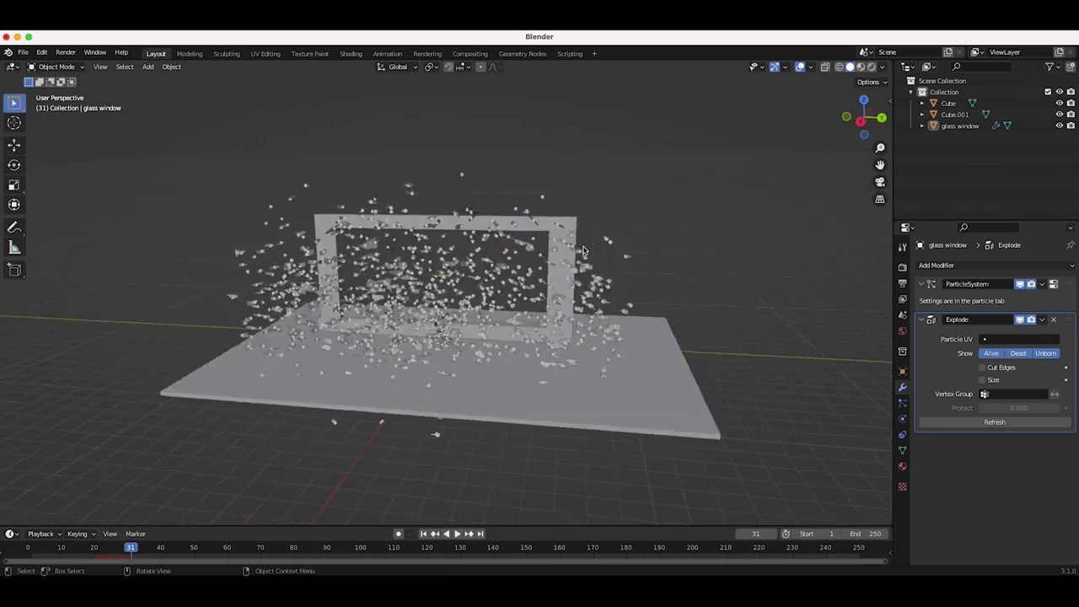
{"action": "scroll", "coordinate": [583, 251], "scroll_direction": "right", "scroll_amount": 4}
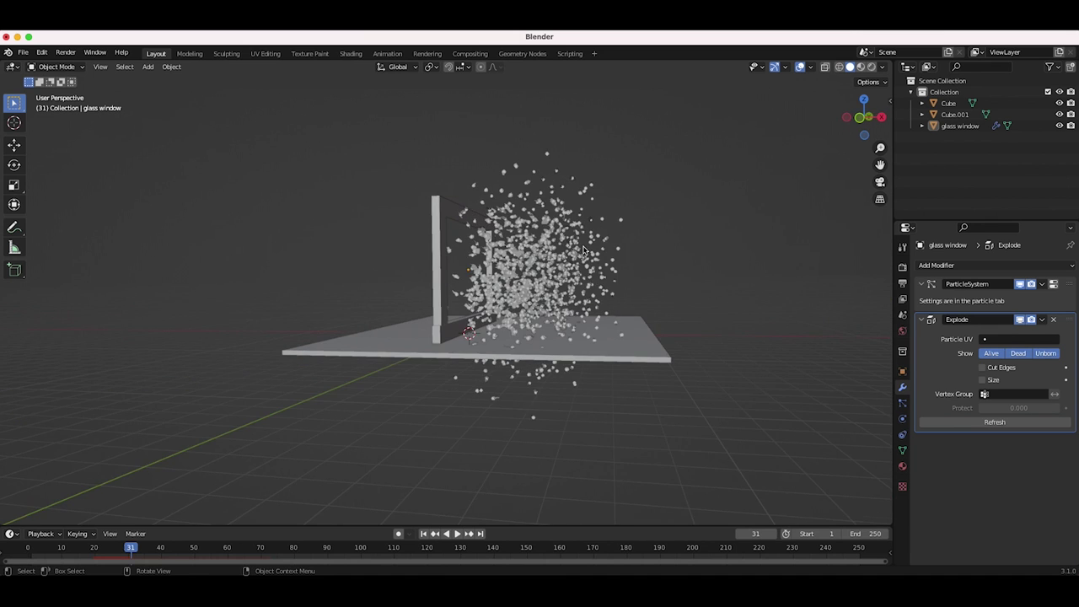
{"action": "scroll", "coordinate": [477, 333], "scroll_direction": "up", "scroll_amount": 4}
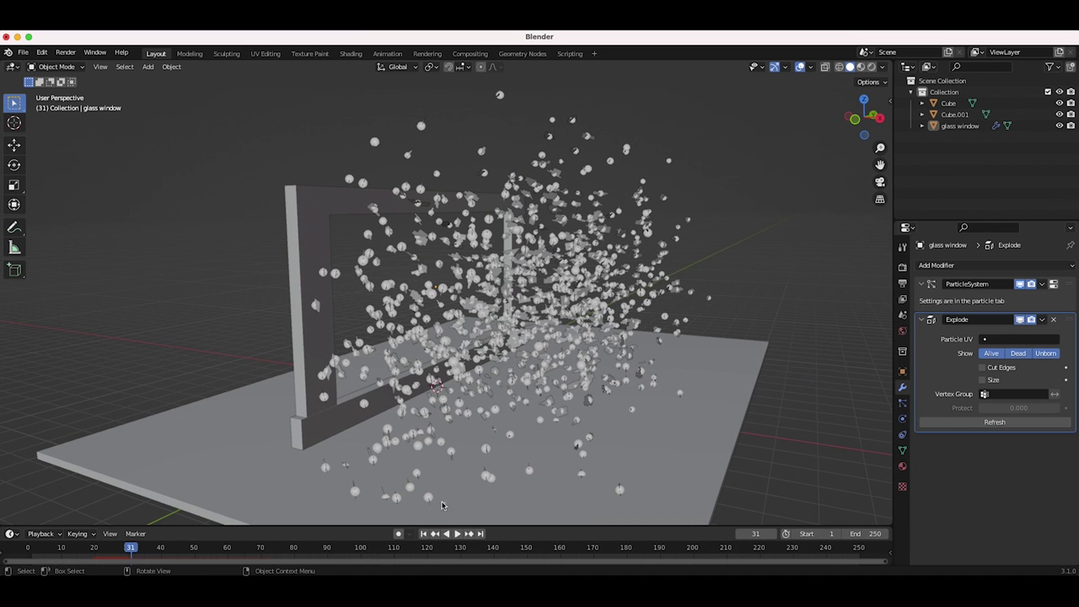
Replay the animation from frame 1, pause it at about frame 28, and examine the flying pieces from the side
{"action": "left_click", "coordinate": [423, 533]}
{"action": "left_click", "coordinate": [455, 534]}
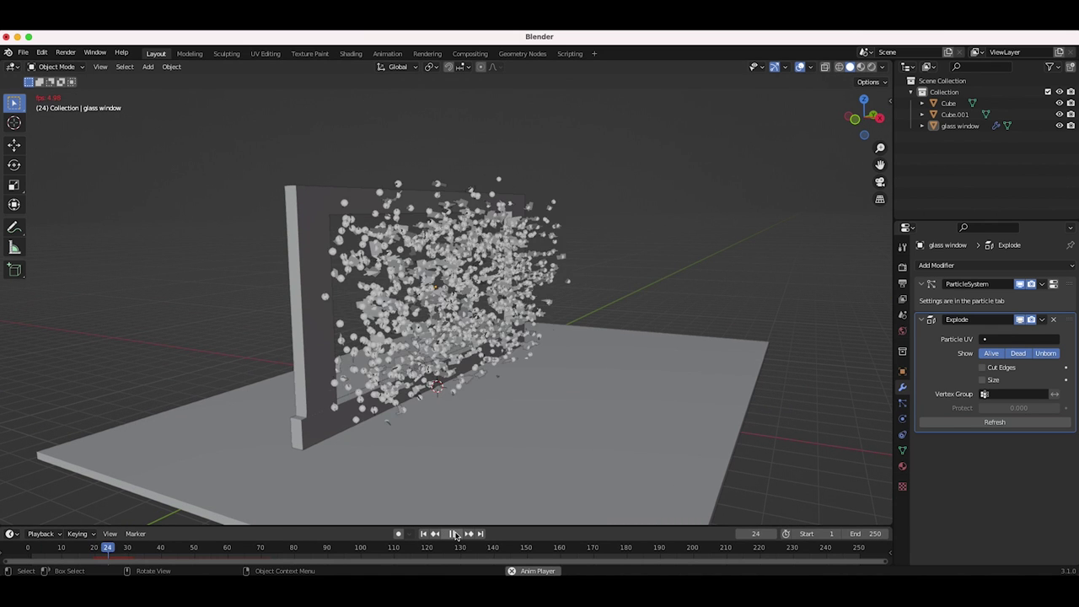
{"action": "left_click", "coordinate": [455, 534]}
{"action": "scroll", "coordinate": [643, 301], "scroll_direction": "left", "scroll_amount": 5}
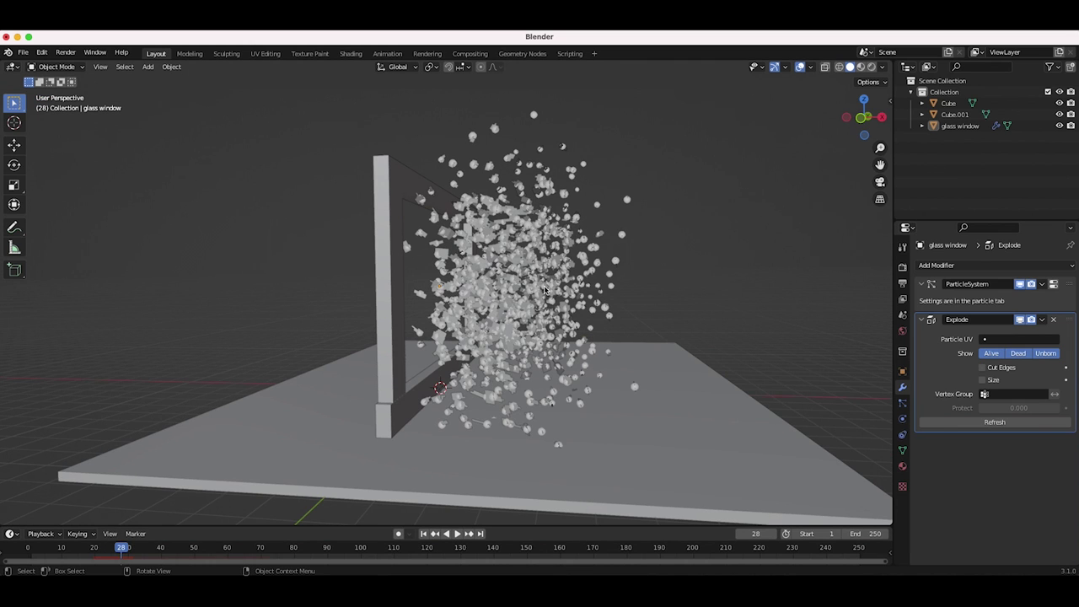
Hide the glass window's particle spheres by setting its particle system's viewport display to None
{"action": "left_click", "coordinate": [902, 404]}
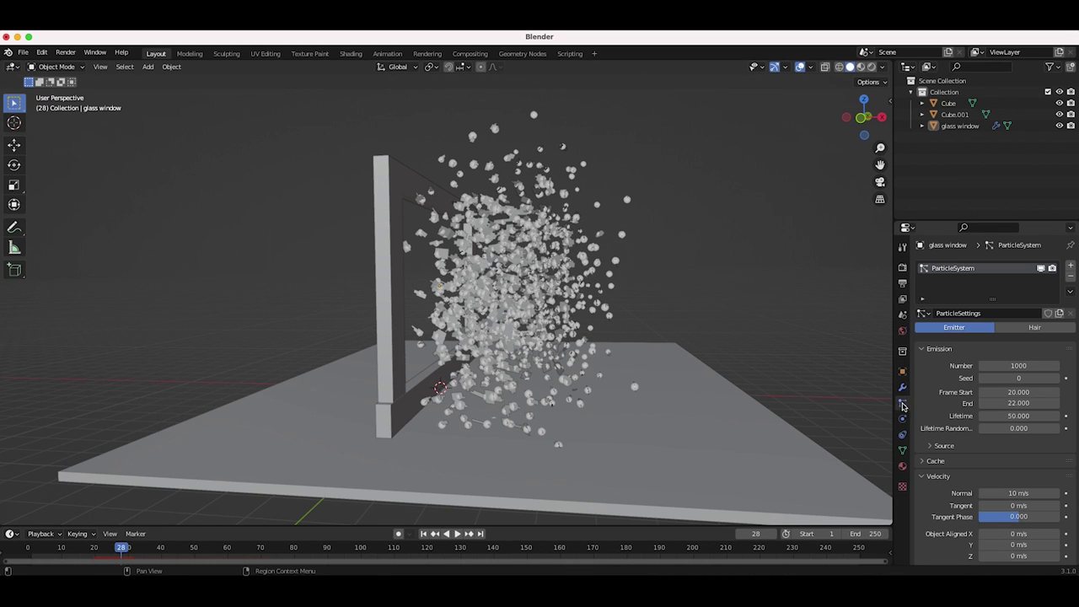
{"action": "left_click", "coordinate": [630, 217]}
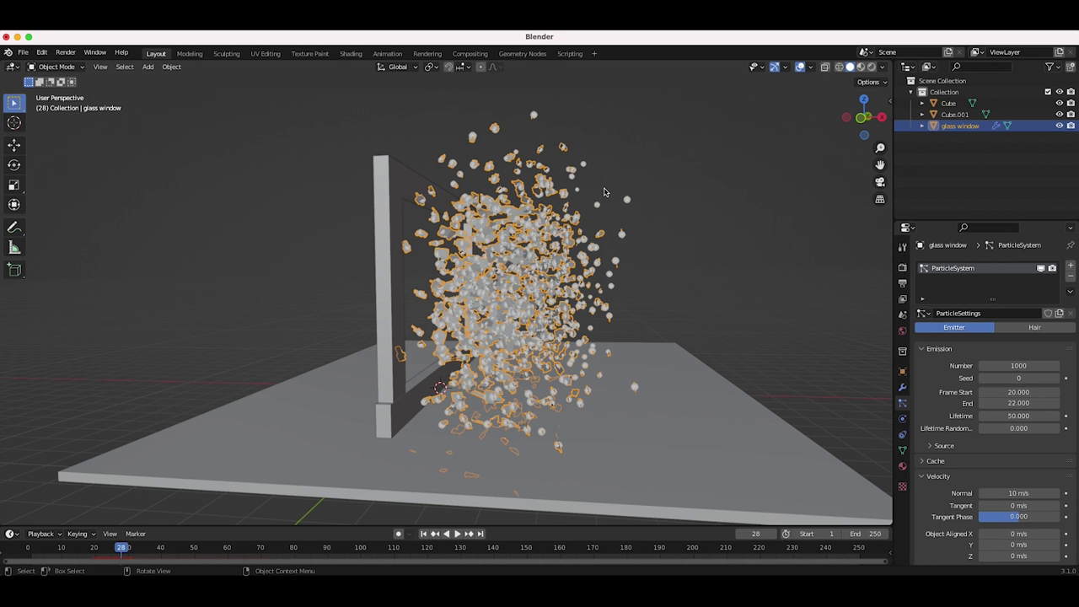
{"action": "scroll", "coordinate": [571, 344], "scroll_direction": "right", "scroll_amount": 5}
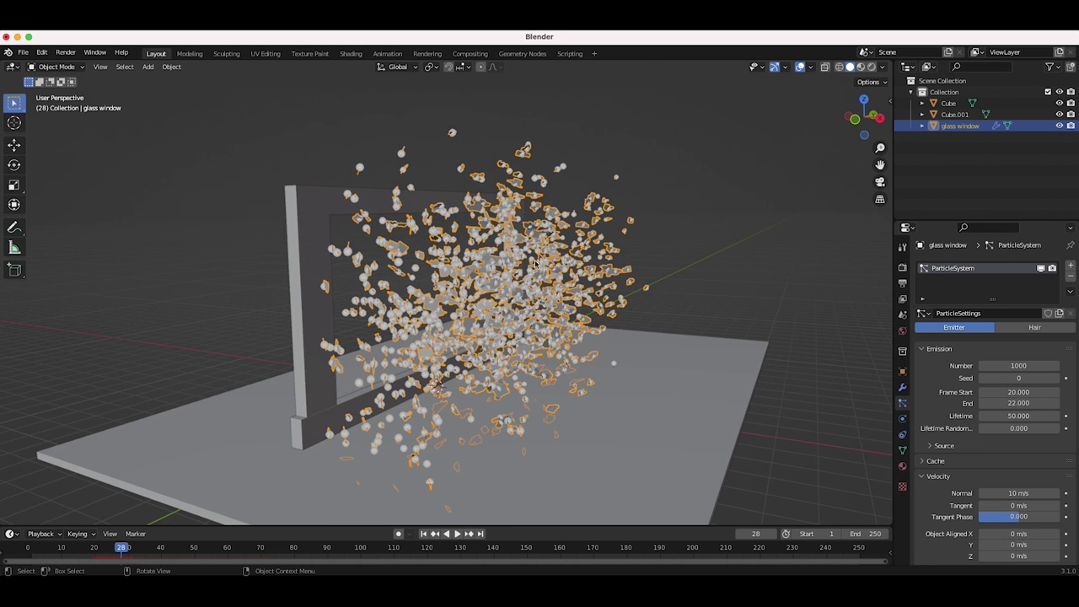
{"action": "scroll", "coordinate": [934, 489], "scroll_direction": "down", "scroll_amount": 8}
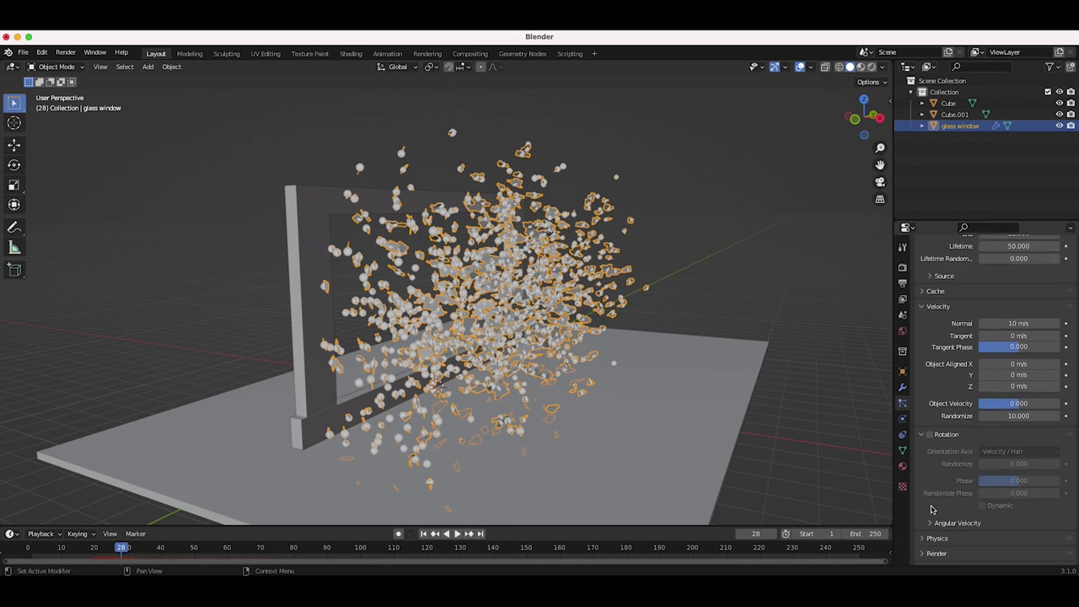
{"action": "left_click", "coordinate": [925, 467]}
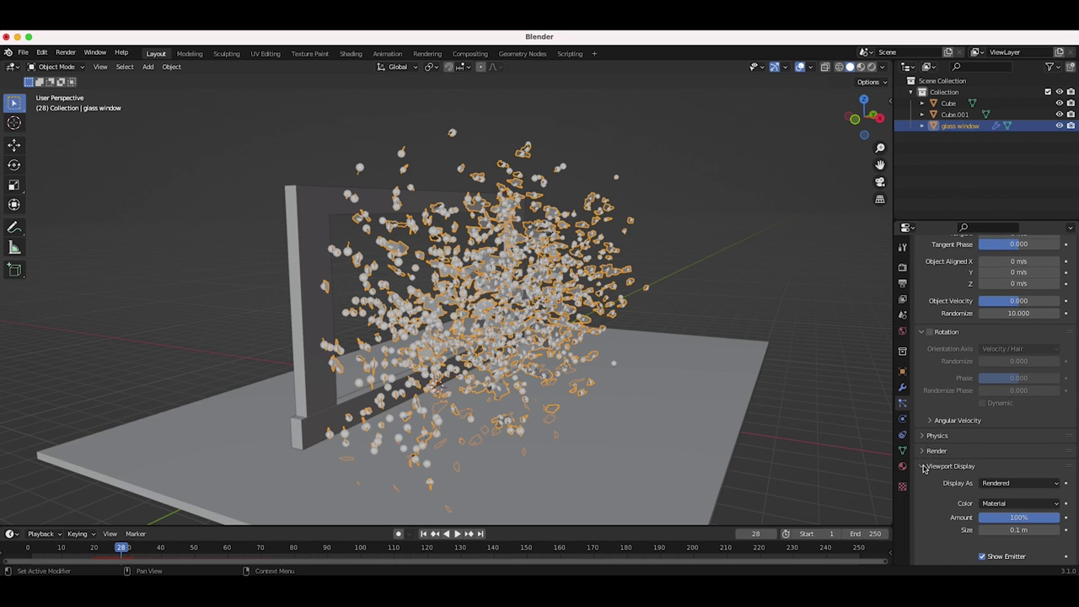
{"action": "scroll", "coordinate": [935, 489], "scroll_direction": "down", "scroll_amount": 3}
{"action": "left_click", "coordinate": [1000, 411]}
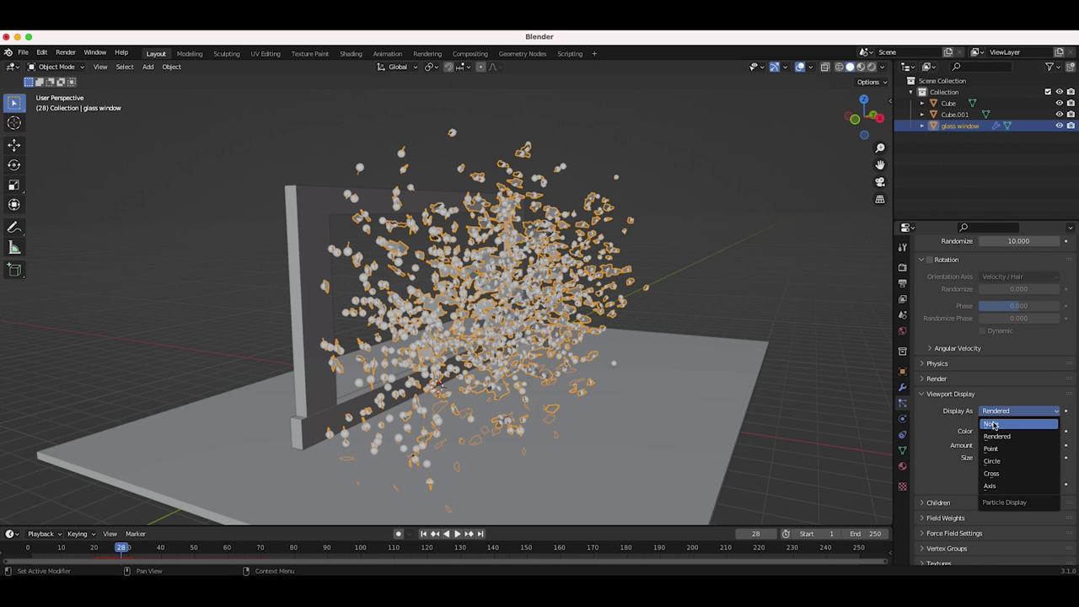
{"action": "left_click", "coordinate": [994, 424]}
{"action": "left_click", "coordinate": [766, 256]}
Examine the bare glass shards from several angles, replaying the animation from frame 1 to about frame 32
{"action": "scroll", "coordinate": [765, 257], "scroll_direction": "right", "scroll_amount": 8}
{"action": "scroll", "coordinate": [766, 257], "scroll_direction": "left", "scroll_amount": 10}
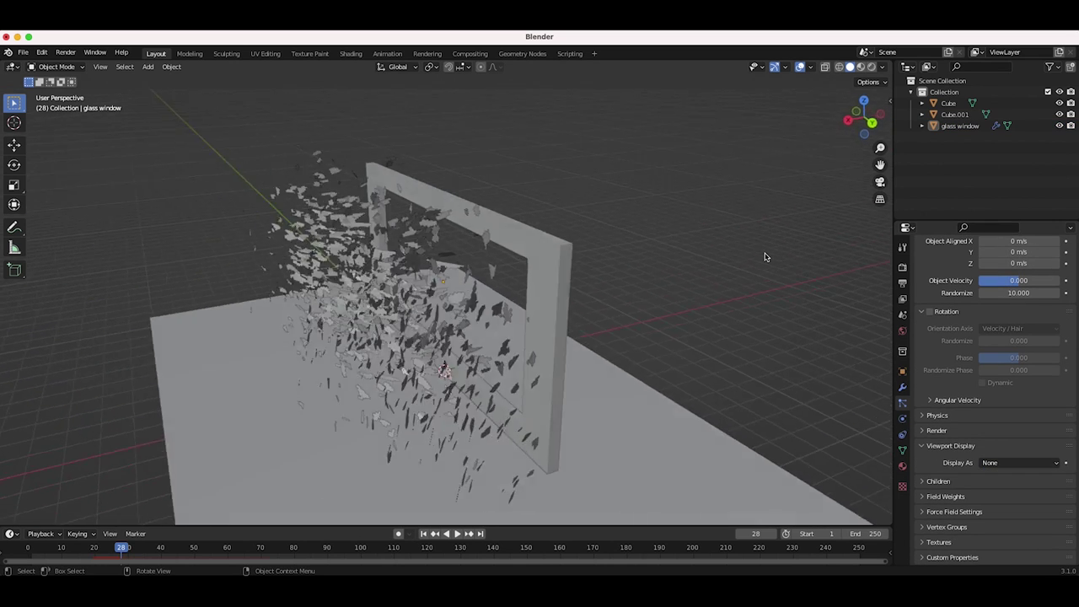
{"action": "scroll", "coordinate": [512, 327], "scroll_direction": "left", "scroll_amount": 3}
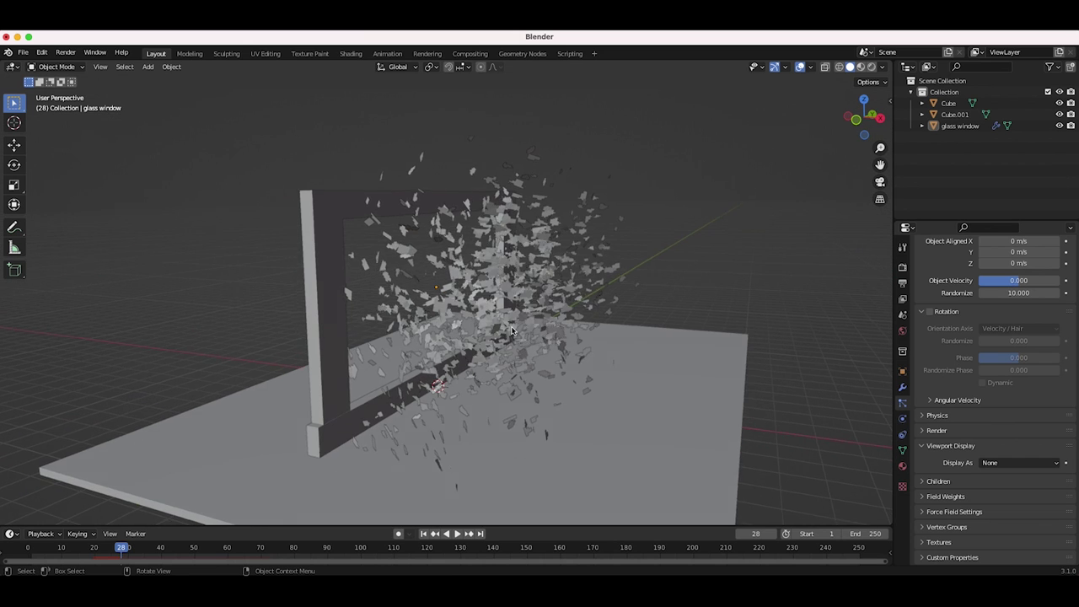
{"action": "scroll", "coordinate": [532, 347], "scroll_direction": "left", "scroll_amount": 5}
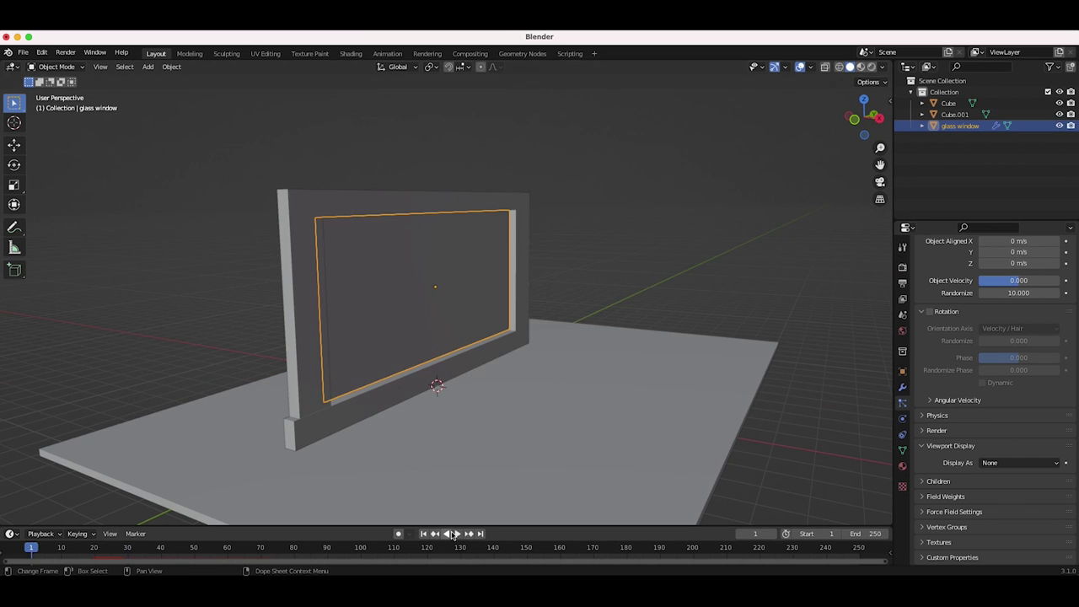
{"action": "left_click", "coordinate": [455, 533]}
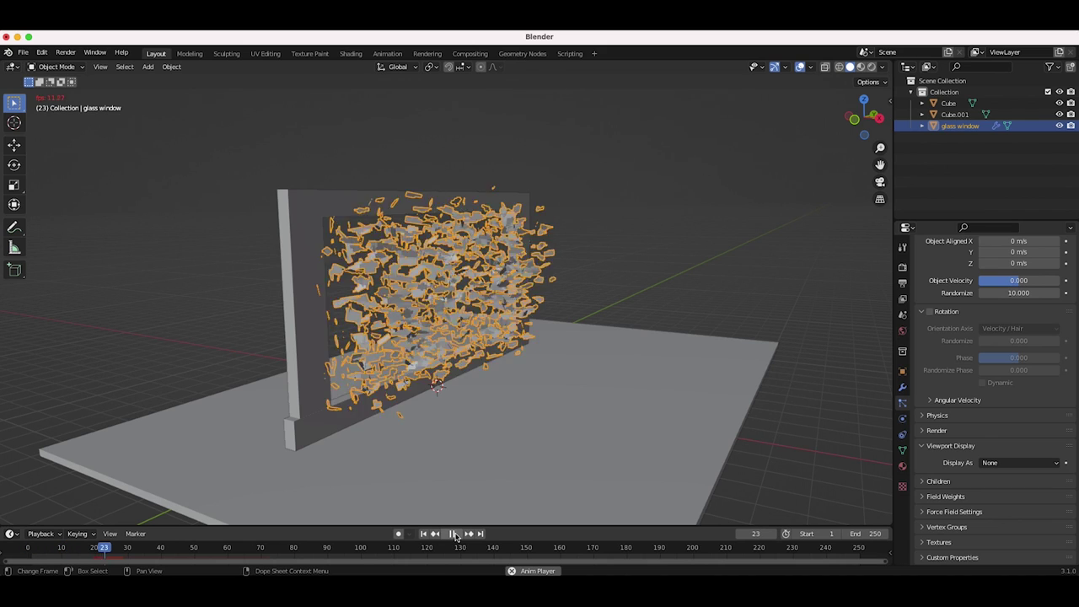
{"action": "left_click", "coordinate": [456, 533]}
{"action": "scroll", "coordinate": [472, 268], "scroll_direction": "left", "scroll_amount": 5}
{"action": "scroll", "coordinate": [472, 268], "scroll_direction": "down", "scroll_amount": 4}
{"action": "scroll", "coordinate": [482, 307], "scroll_direction": "right", "scroll_amount": 3}
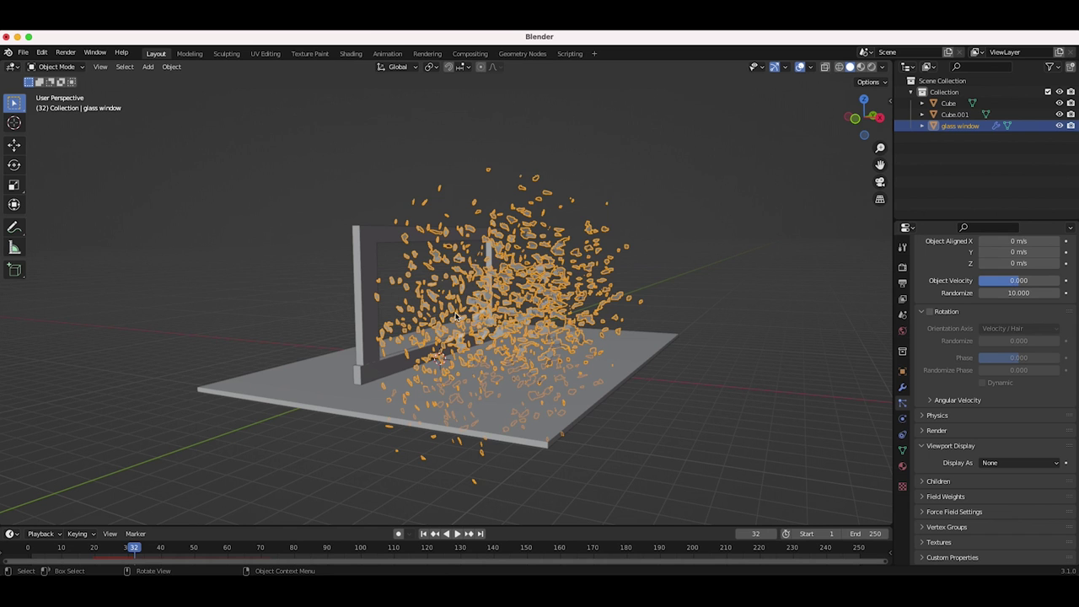
{"action": "scroll", "coordinate": [444, 312], "scroll_direction": "left", "scroll_amount": 4}
{"action": "scroll", "coordinate": [445, 312], "scroll_direction": "right", "scroll_amount": 5}
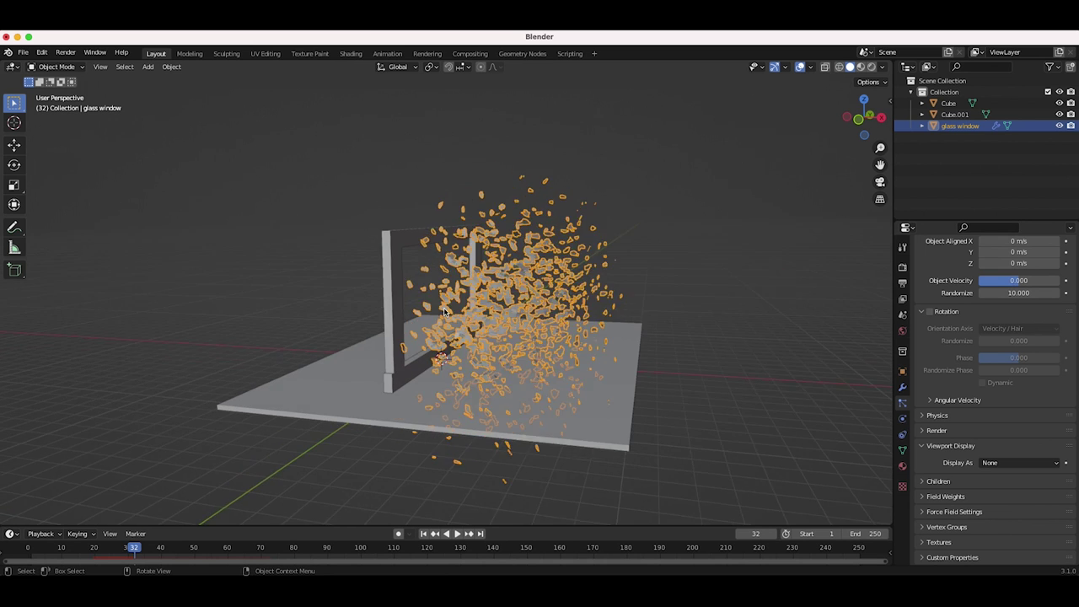
Add Collision physics to the floor slab and to the window frame
{"action": "middle_click_drag", "start_coordinate": [462, 391], "coordinate": [485, 381]}
{"action": "left_click", "coordinate": [329, 399]}
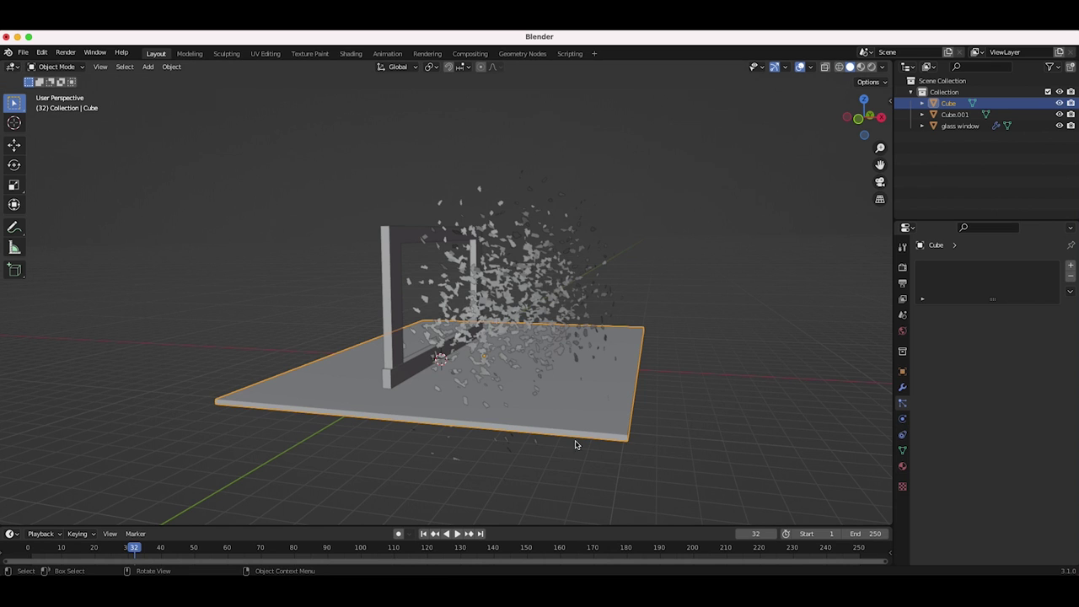
{"action": "middle_click_drag", "start_coordinate": [568, 354], "coordinate": [447, 276]}
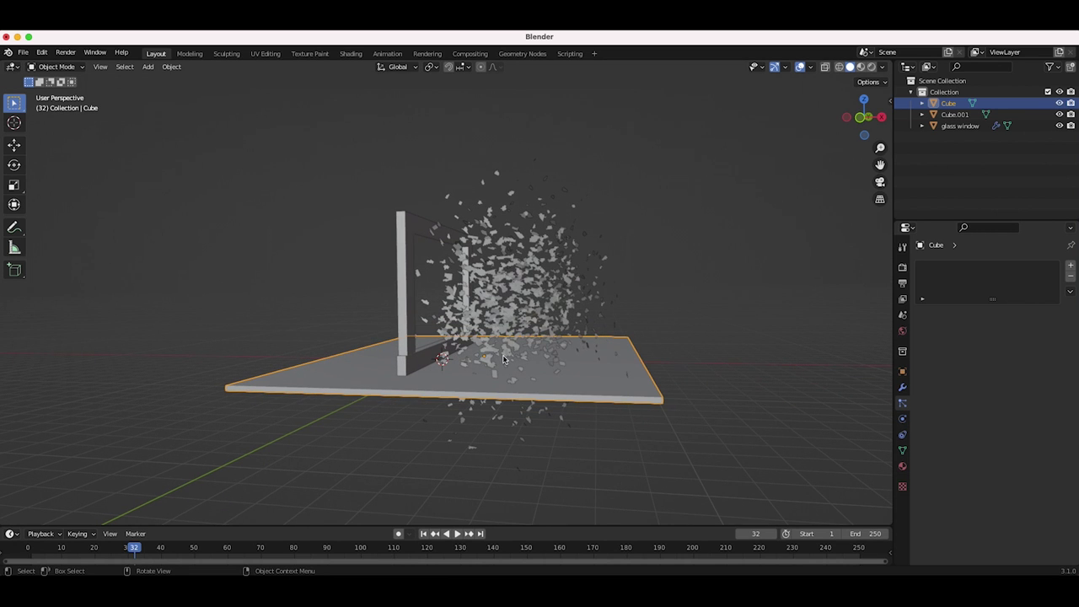
{"action": "scroll", "coordinate": [410, 263], "scroll_direction": "right", "scroll_amount": 3}
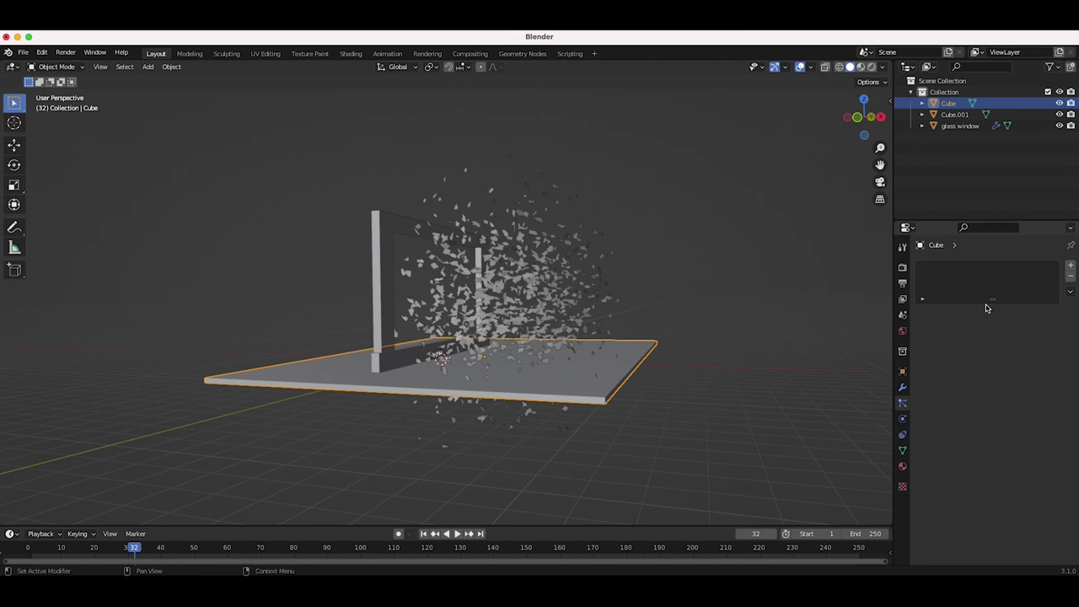
{"action": "left_click", "coordinate": [902, 418]}
{"action": "left_click", "coordinate": [955, 290]}
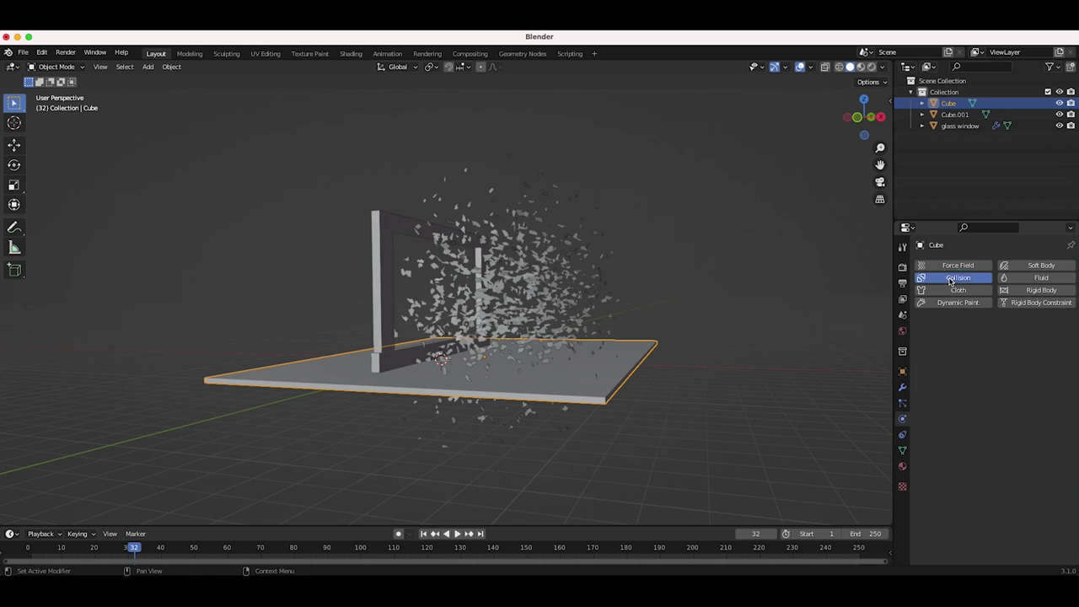
{"action": "left_click", "coordinate": [380, 233]}
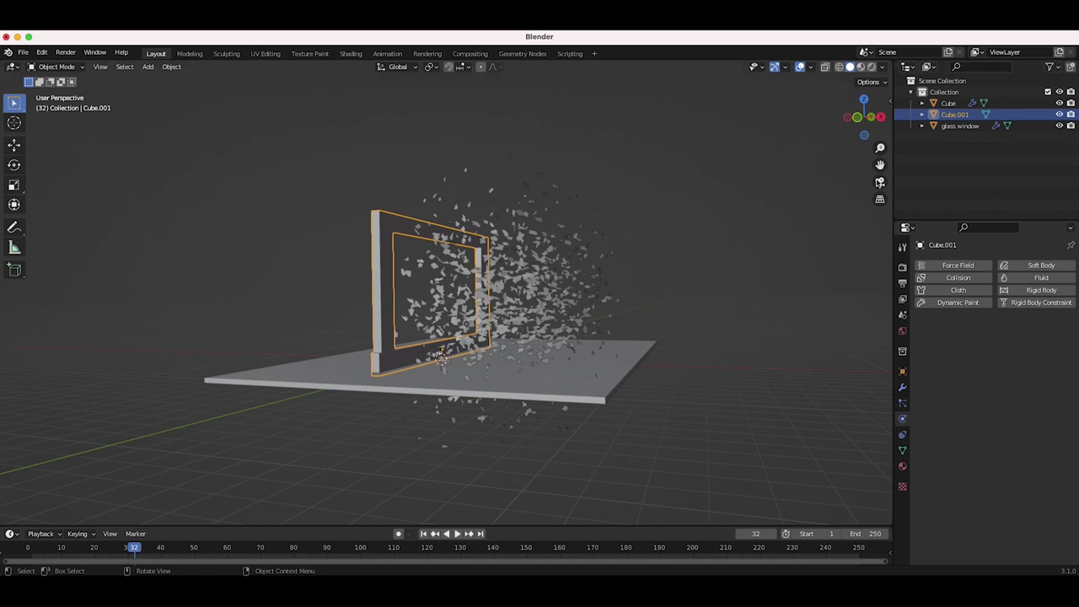
{"action": "left_click", "coordinate": [955, 277]}
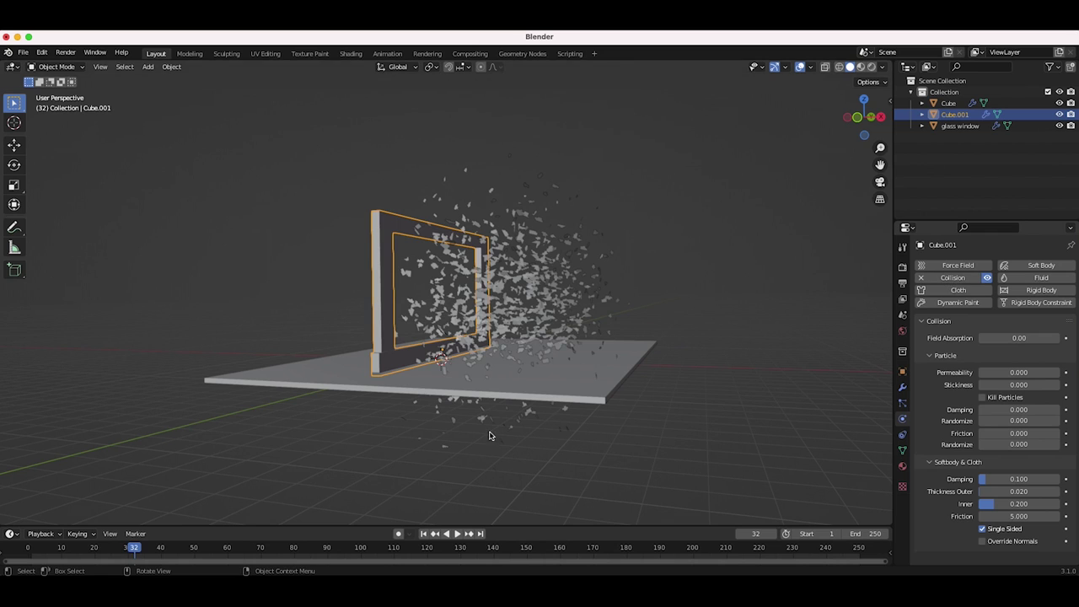
Replay the animation from frame 1 to about frame 57 and examine how the shards collide with the frame and floor
{"action": "left_click", "coordinate": [423, 533]}
{"action": "left_click", "coordinate": [457, 533]}
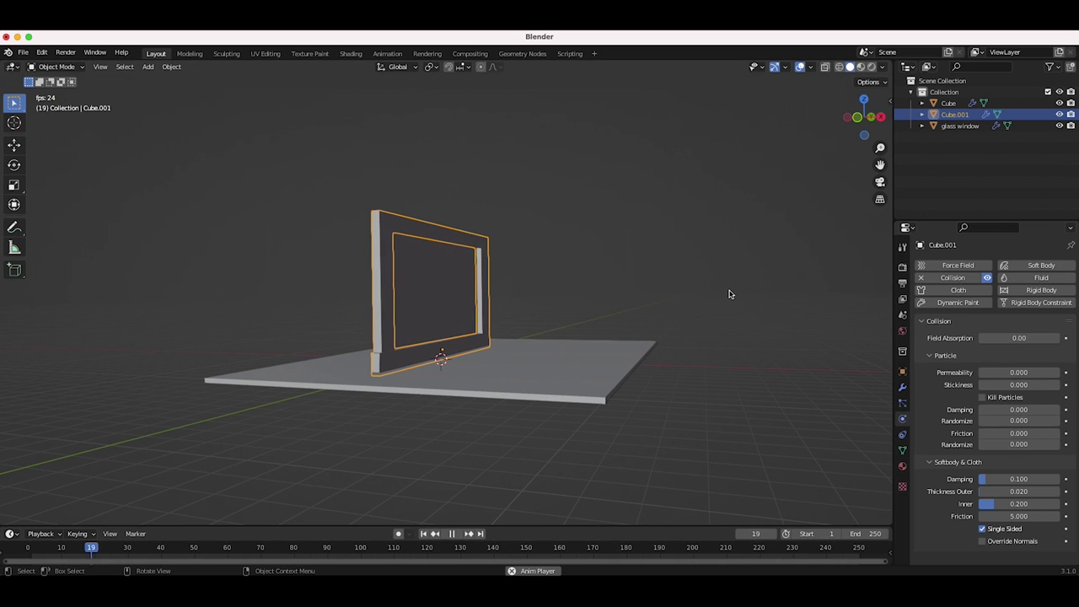
{"action": "middle_click_drag", "start_coordinate": [786, 294], "coordinate": [657, 292]}
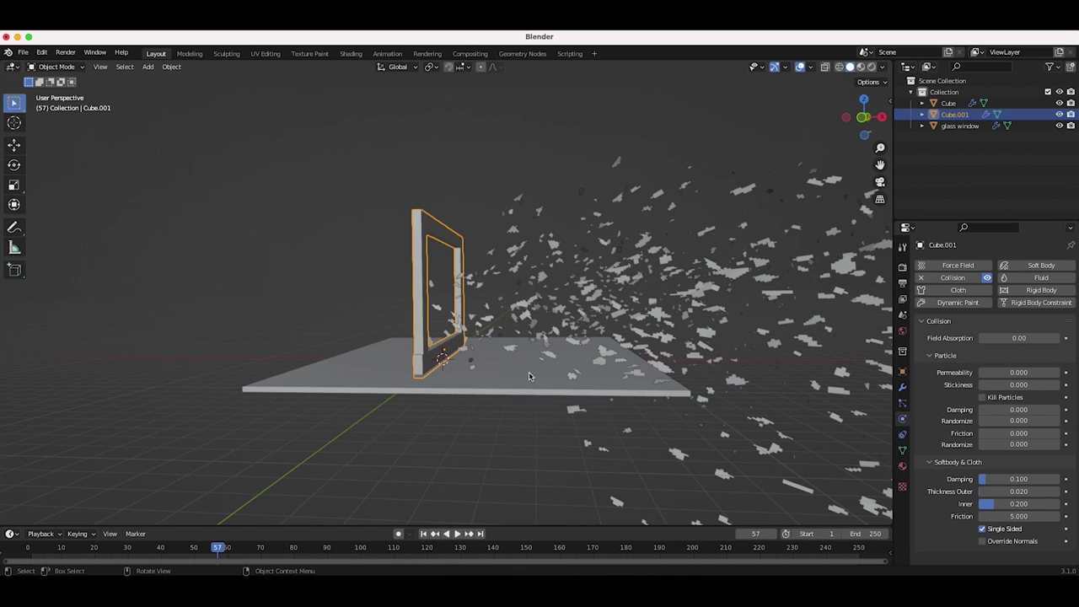
Set the floor slab's particle collision damping to 0.432, damping randomize to 0.055 and friction to 0.370, and replay the animation from the start
{"action": "left_click", "coordinate": [529, 376]}
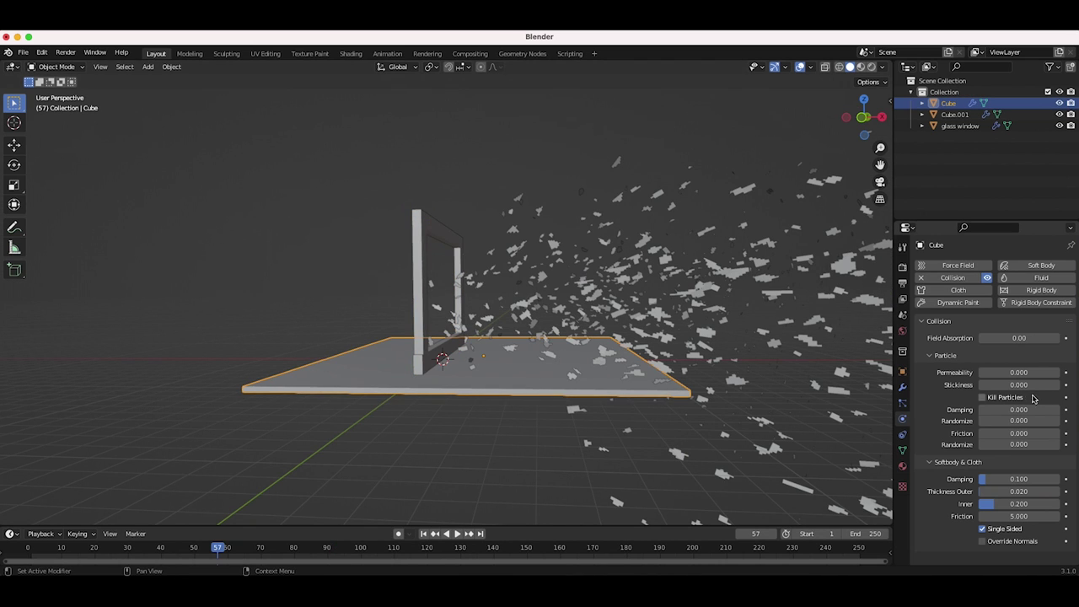
{"action": "left_click_drag", "start_coordinate": [997, 411], "coordinate": [1027, 433]}
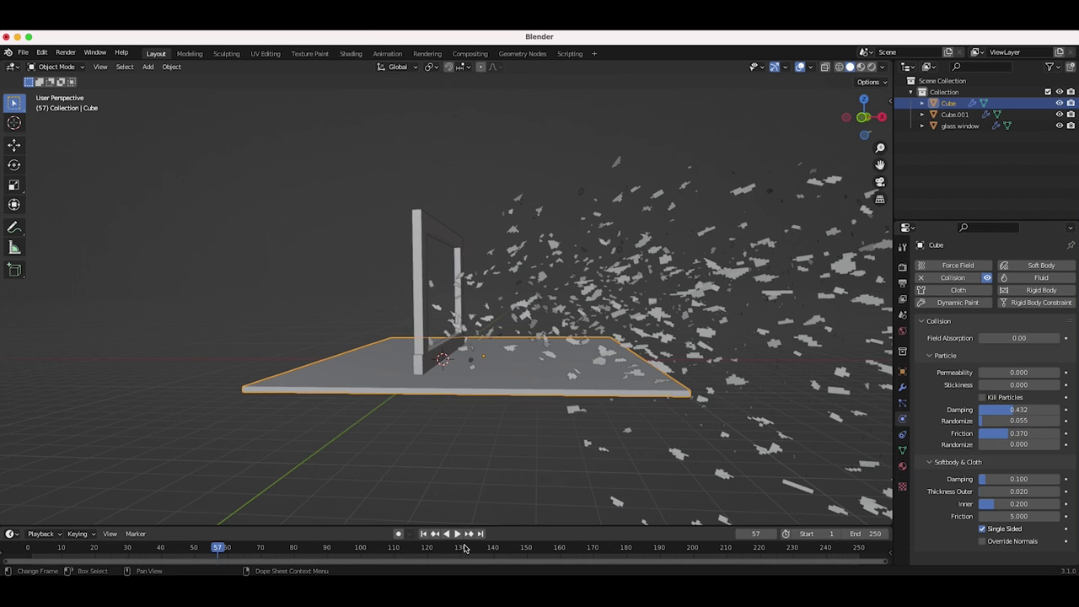
{"action": "key", "text": "shift+Left"}
{"action": "key", "text": "space"}
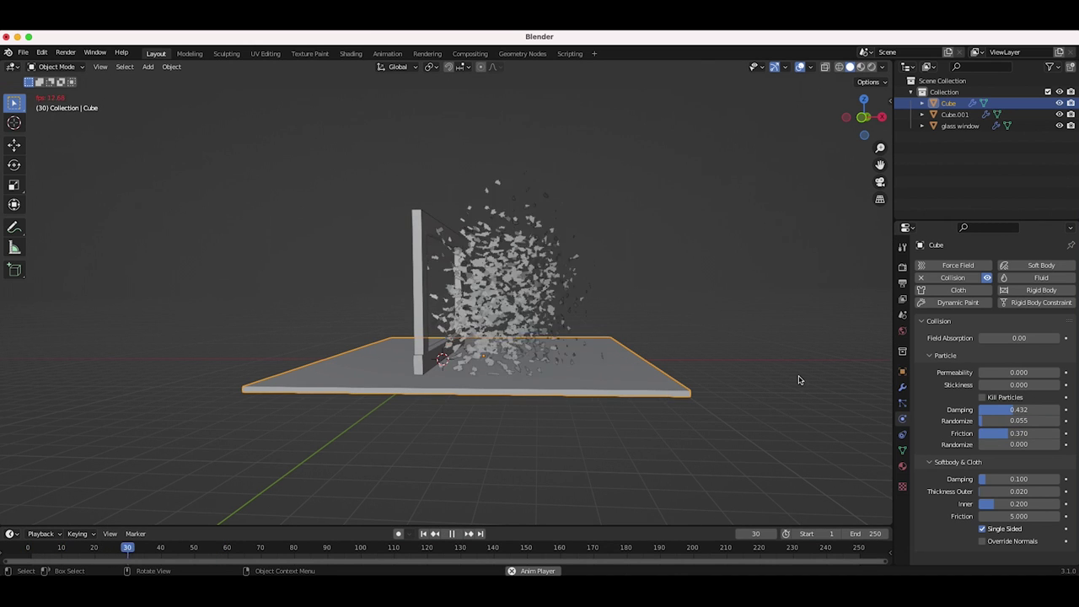
Stop playback at frame 53, raise the floor slab's particle collision damping and replay the animation
{"action": "key", "text": "space"}
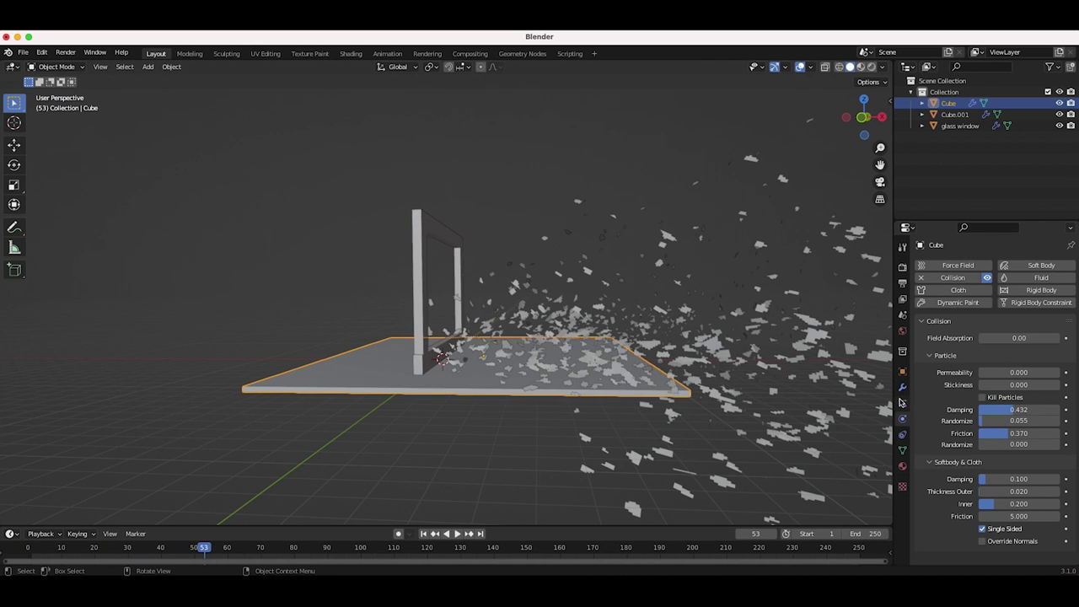
{"action": "left_click_drag", "start_coordinate": [1045, 408], "coordinate": [1069, 408]}
{"action": "left_click", "coordinate": [456, 534]}
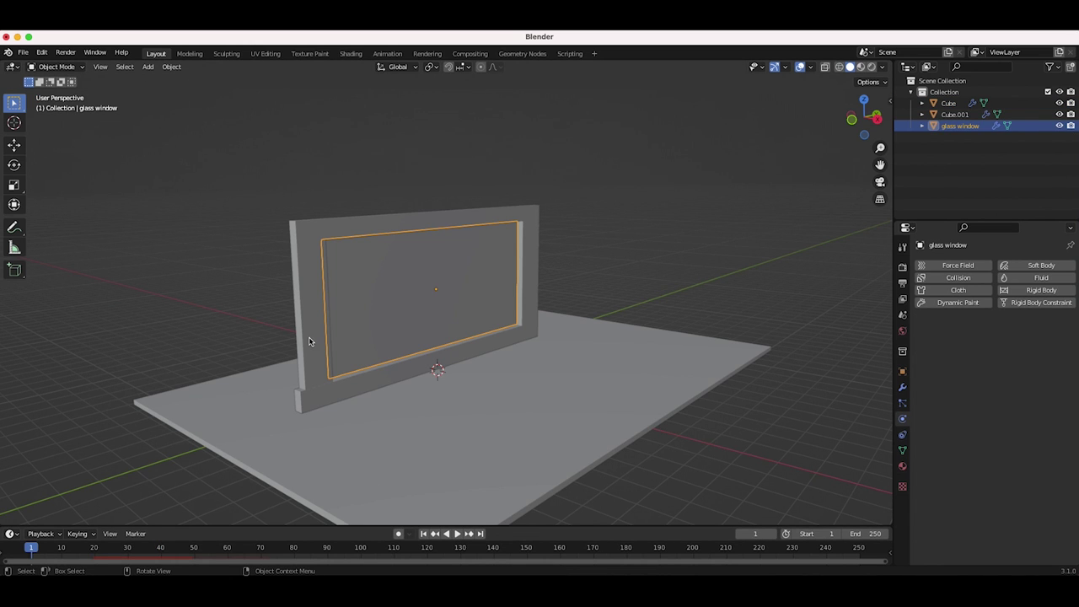
Add a vertex group to the glass window mesh and name it "unshattered glass"
{"action": "middle_click_drag", "start_coordinate": [372, 317], "coordinate": [382, 313]}
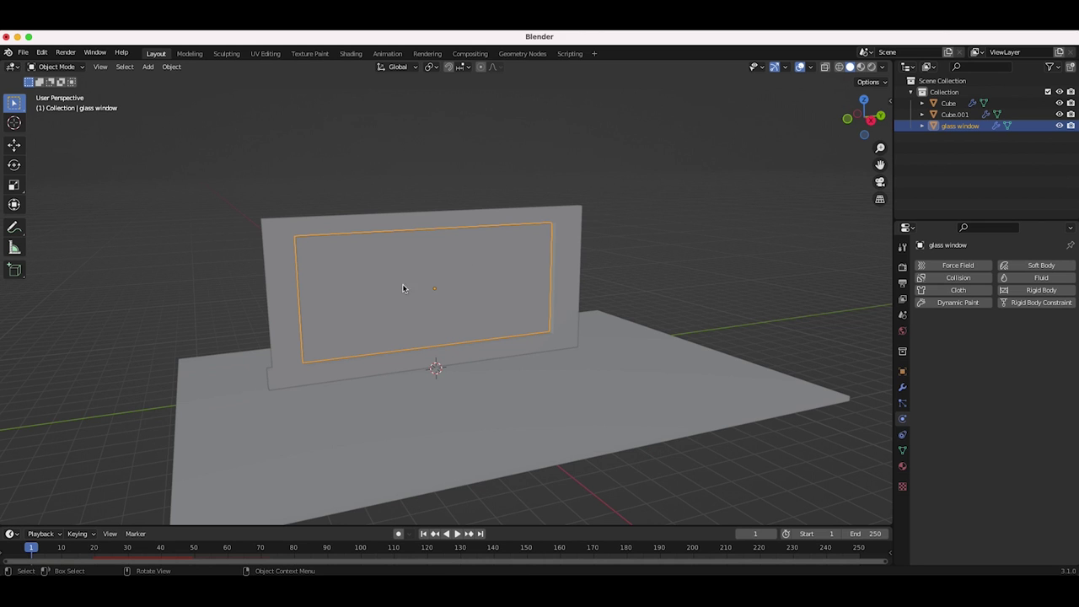
{"action": "middle_click_drag", "start_coordinate": [526, 321], "coordinate": [333, 233]}
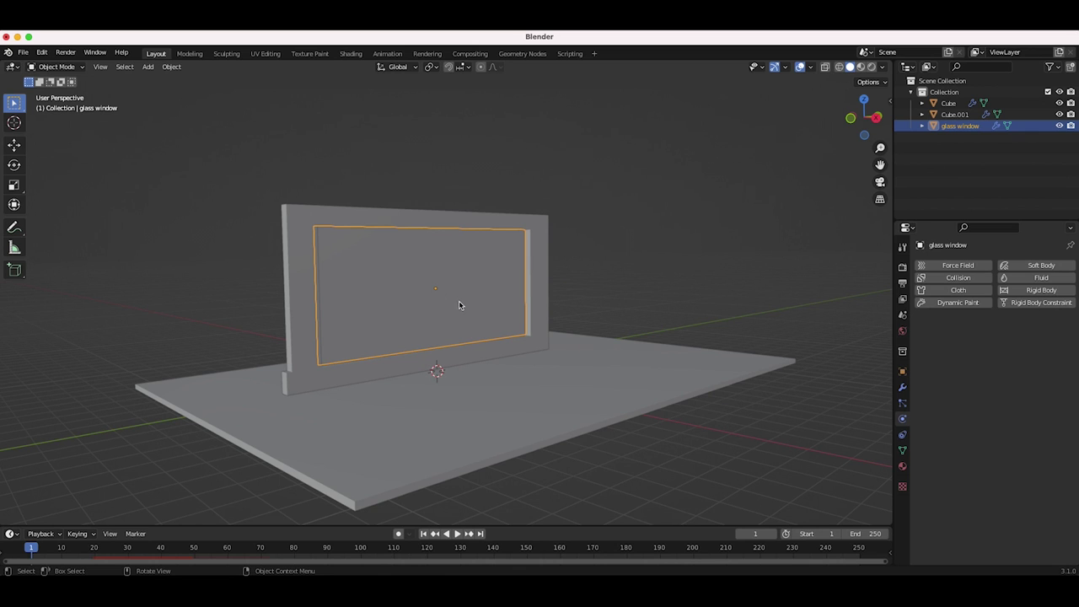
{"action": "left_click", "coordinate": [903, 451]}
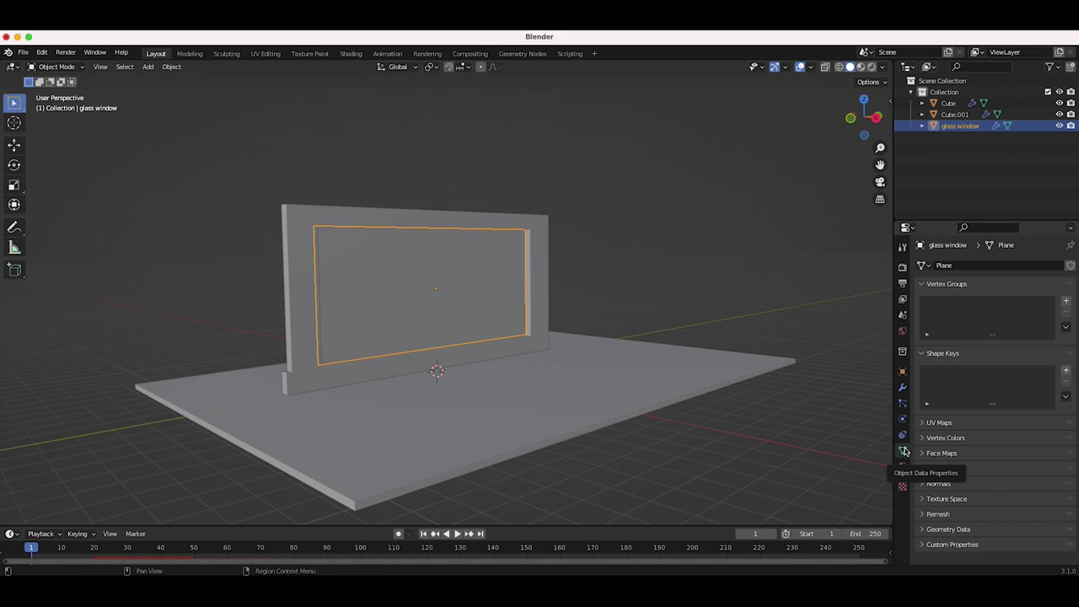
{"action": "left_click", "coordinate": [1065, 300]}
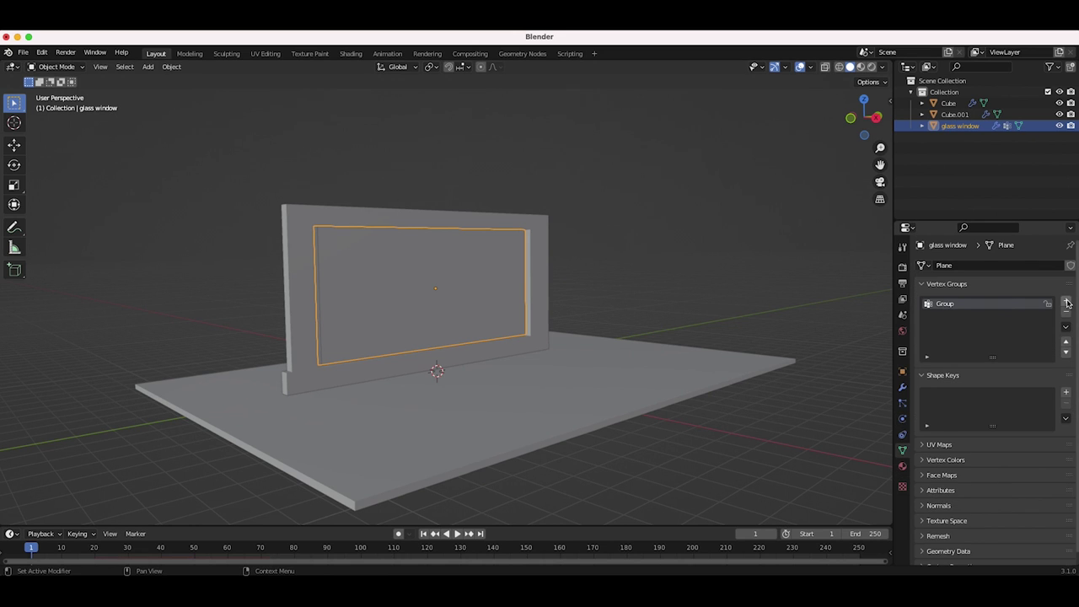
{"action": "double_click", "coordinate": [948, 305]}
{"action": "type", "text": "ur"}
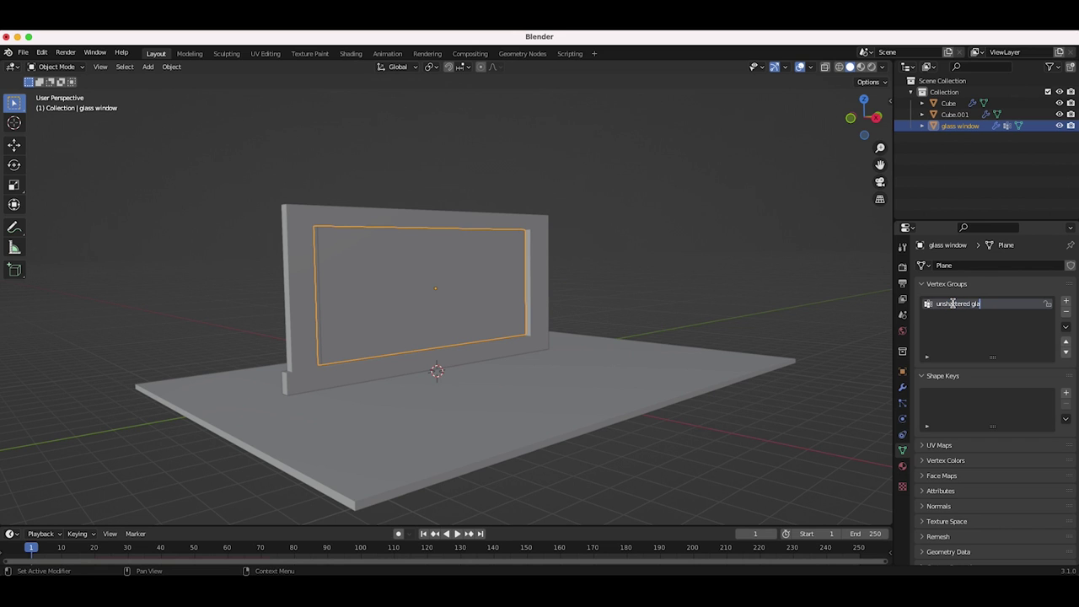
Weight-paint an uneven border at weight 1.000 along all four edges of the glass pane, and return to Object Mode
{"action": "left_click", "coordinate": [56, 67]}
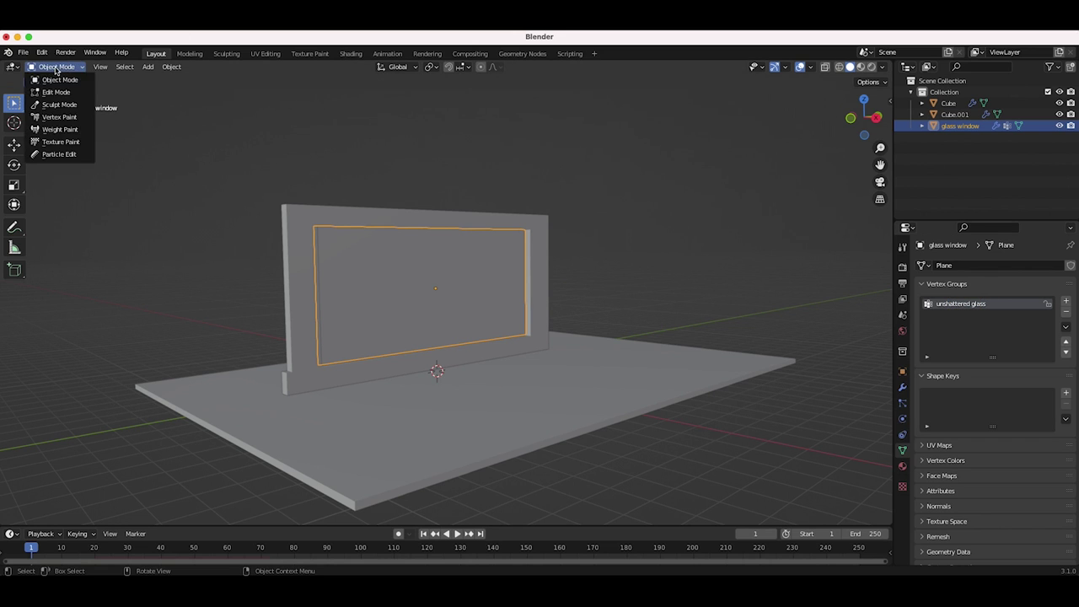
{"action": "left_click", "coordinate": [58, 130]}
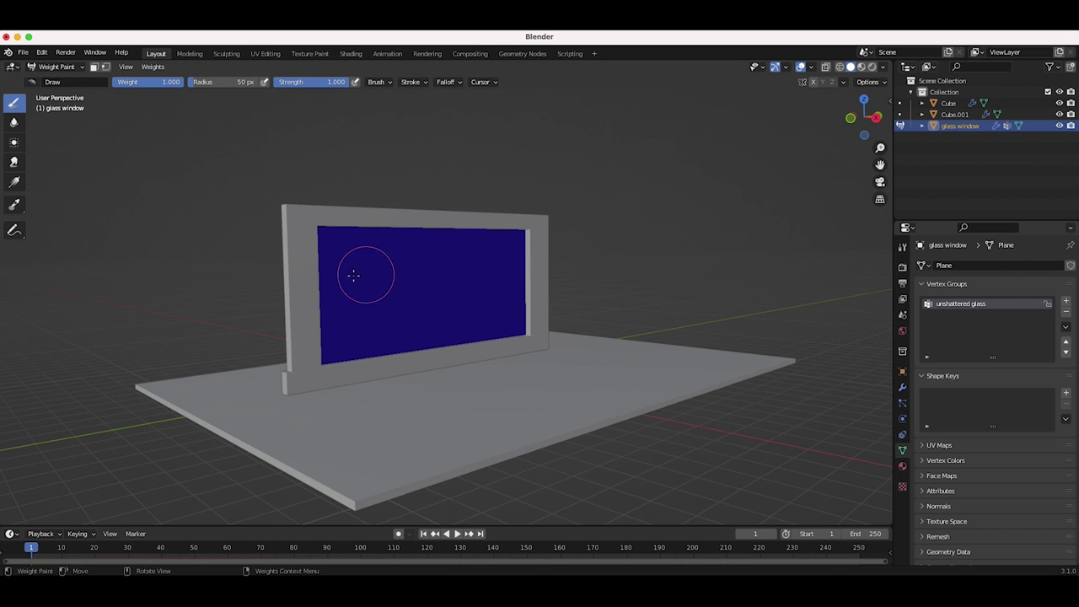
{"action": "scroll", "coordinate": [248, 337], "scroll_direction": "up", "scroll_amount": 6}
{"action": "left_click_drag", "start_coordinate": [224, 128], "coordinate": [246, 437]}
{"action": "left_click_drag", "start_coordinate": [229, 140], "coordinate": [516, 140]}
{"action": "mouse_move", "coordinate": [556, 141]}
{"action": "left_mouse_down"}
{"action": "mouse_move", "coordinate": [703, 135]}
{"action": "mouse_move", "coordinate": [849, 147]}
{"action": "left_mouse_up"}
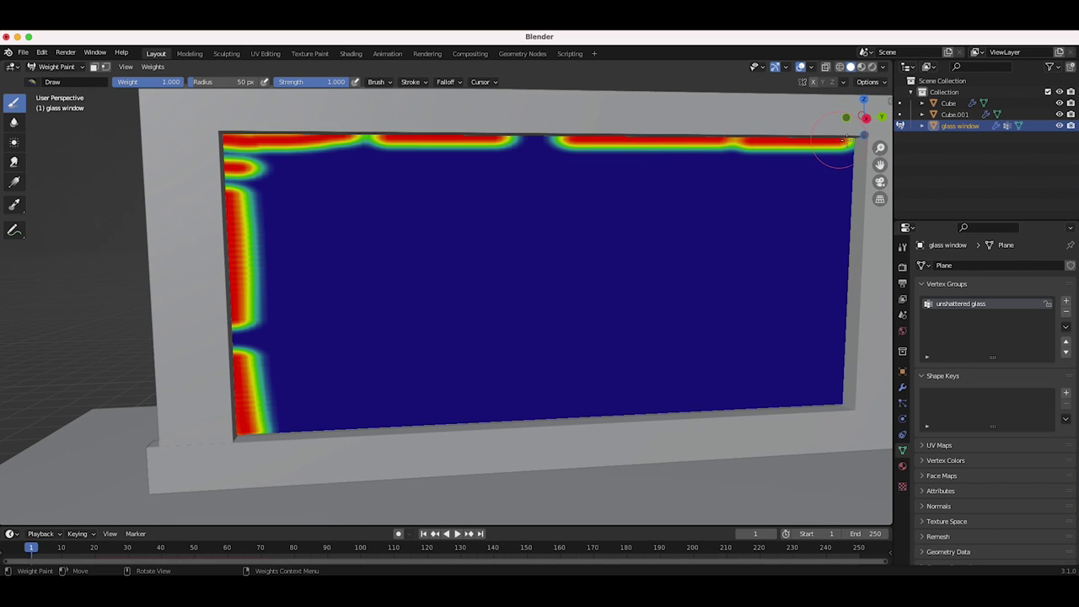
{"action": "left_click", "coordinate": [846, 169]}
{"action": "left_click_drag", "start_coordinate": [838, 191], "coordinate": [843, 305]}
{"action": "left_click", "coordinate": [833, 388]}
{"action": "left_click_drag", "start_coordinate": [291, 426], "coordinate": [375, 425]}
{"action": "left_click_drag", "start_coordinate": [810, 401], "coordinate": [579, 411]}
{"action": "left_click_drag", "start_coordinate": [380, 421], "coordinate": [550, 406]}
{"action": "middle_click_drag", "start_coordinate": [590, 248], "coordinate": [566, 245]}
{"action": "middle_click_drag", "start_coordinate": [485, 317], "coordinate": [485, 317]}
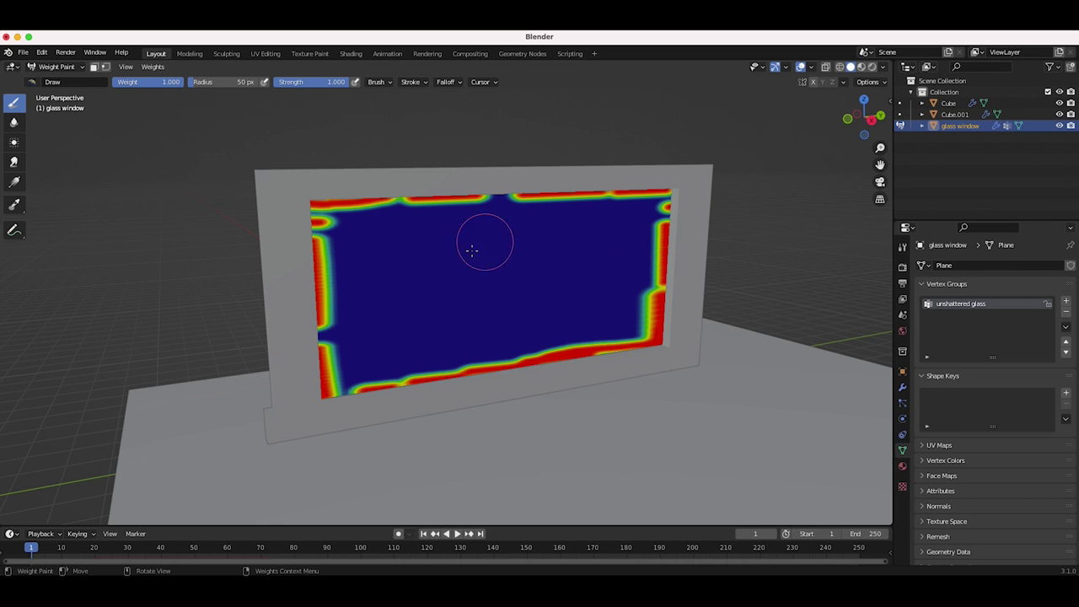
{"action": "left_click", "coordinate": [68, 71]}
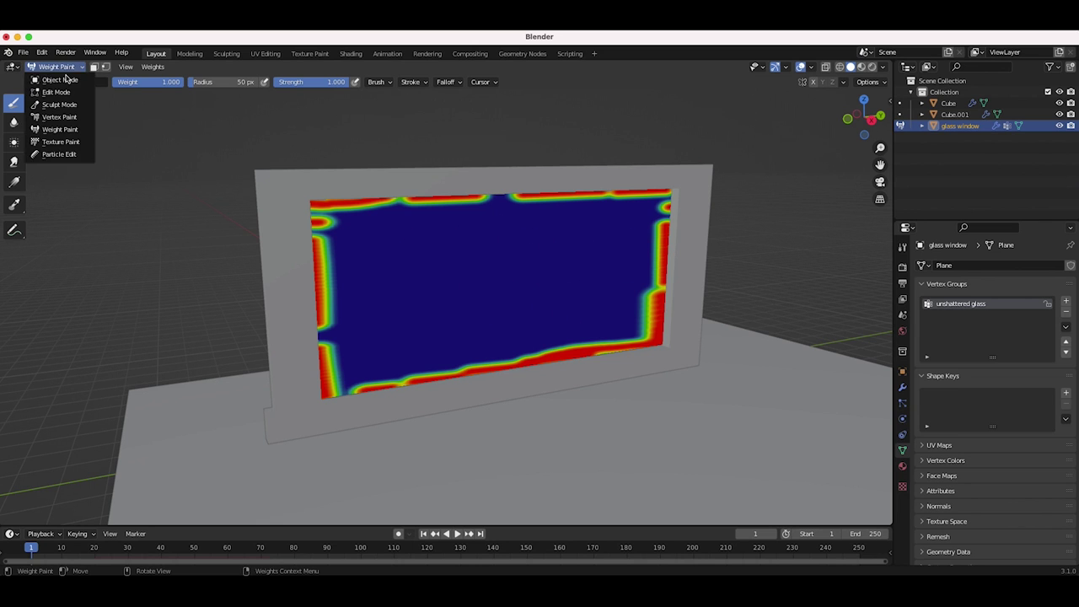
{"action": "left_click", "coordinate": [56, 80]}
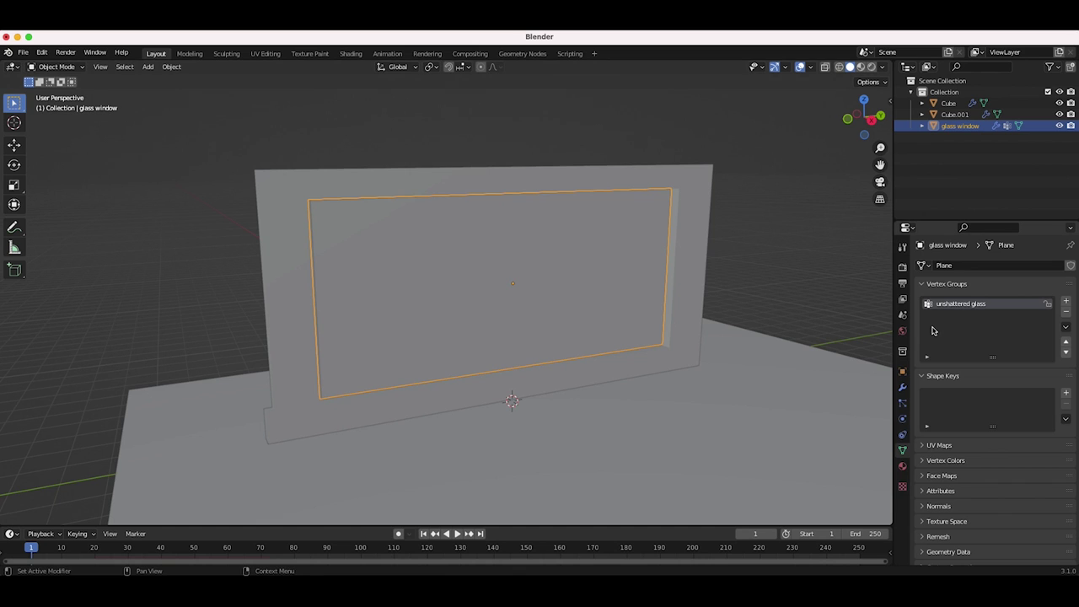
Assign the "unshattered glass" vertex group to the glass window's Explode modifier
{"action": "left_click", "coordinate": [902, 388]}
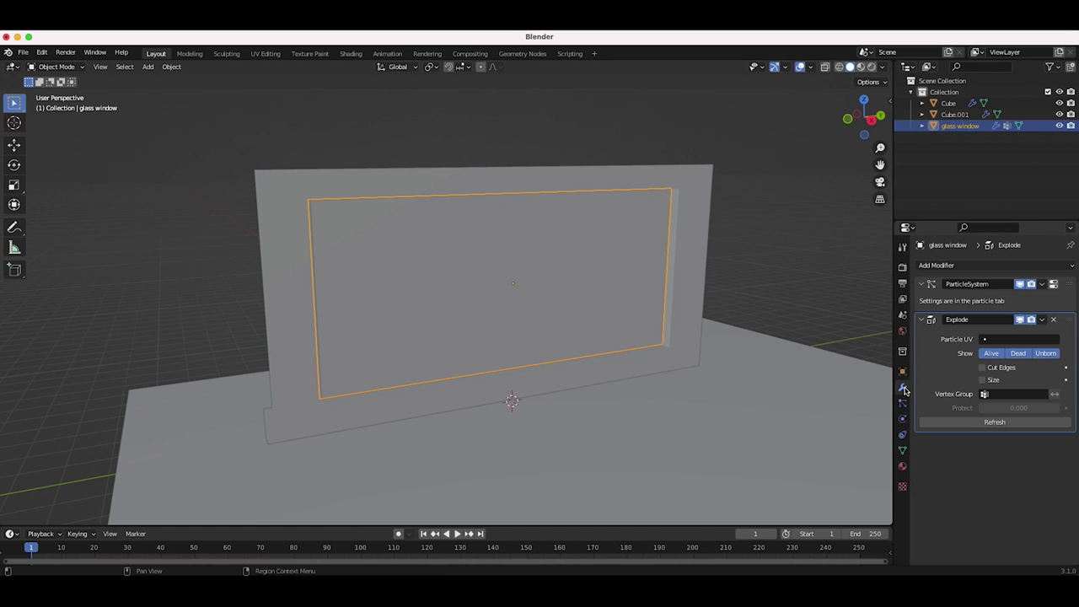
{"action": "left_click", "coordinate": [994, 393]}
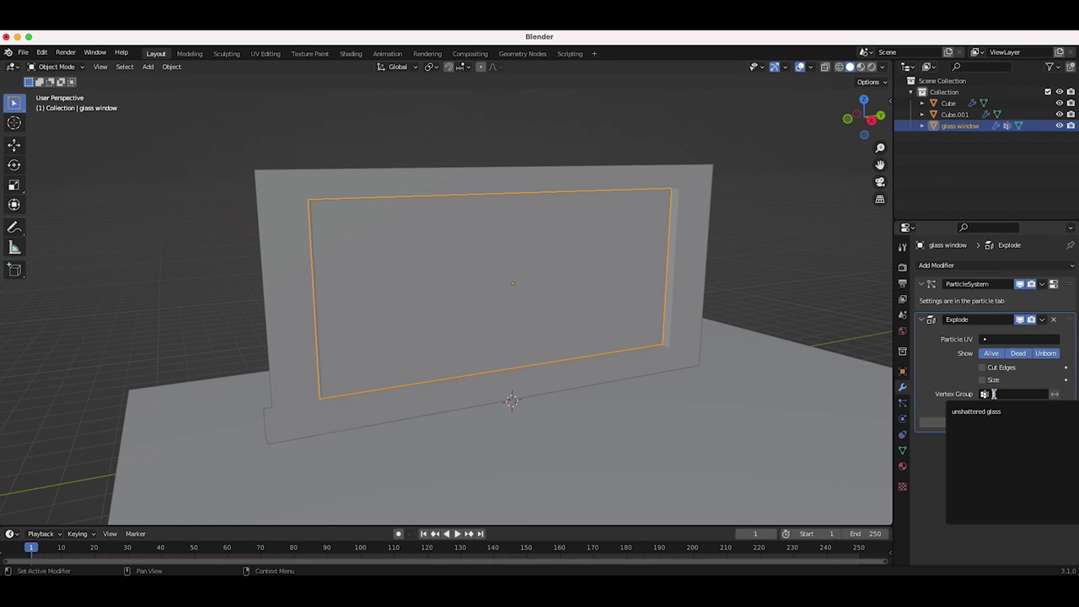
{"action": "left_click", "coordinate": [981, 412]}
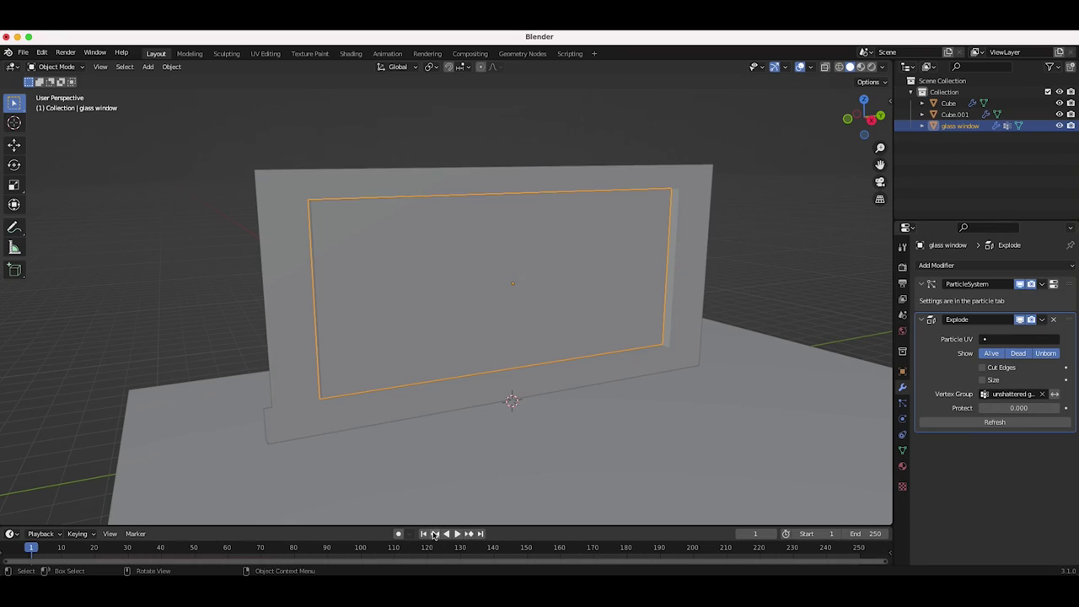
Play the animation from frame 1 to about frame 56 and examine the glass along the frame edges and the scattered shards
{"action": "left_click", "coordinate": [459, 534]}
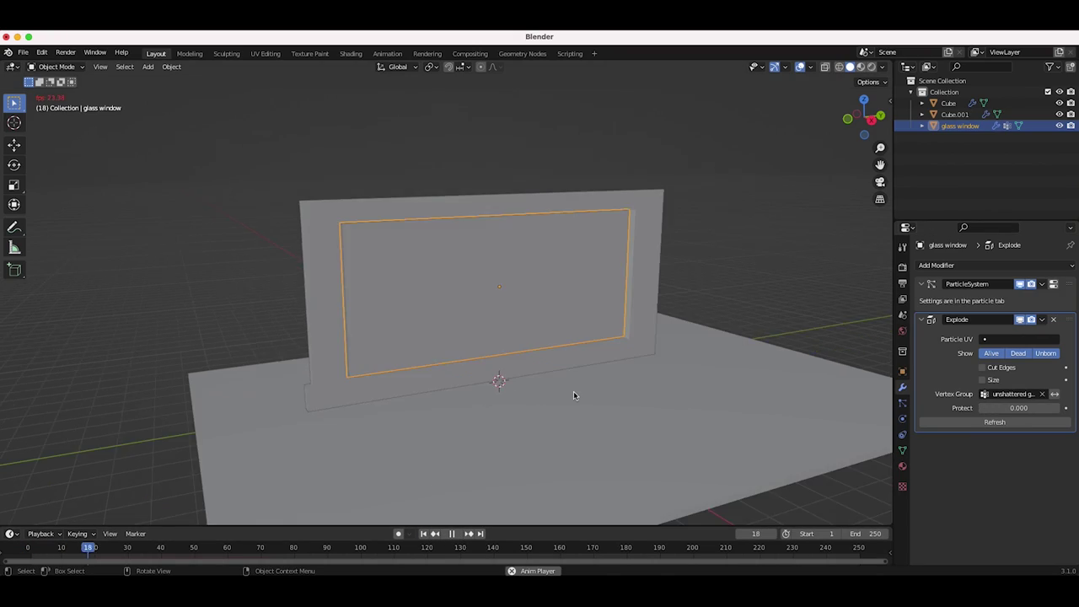
{"action": "key", "text": "space"}
{"action": "middle_click_drag", "start_coordinate": [574, 396], "coordinate": [382, 219]}
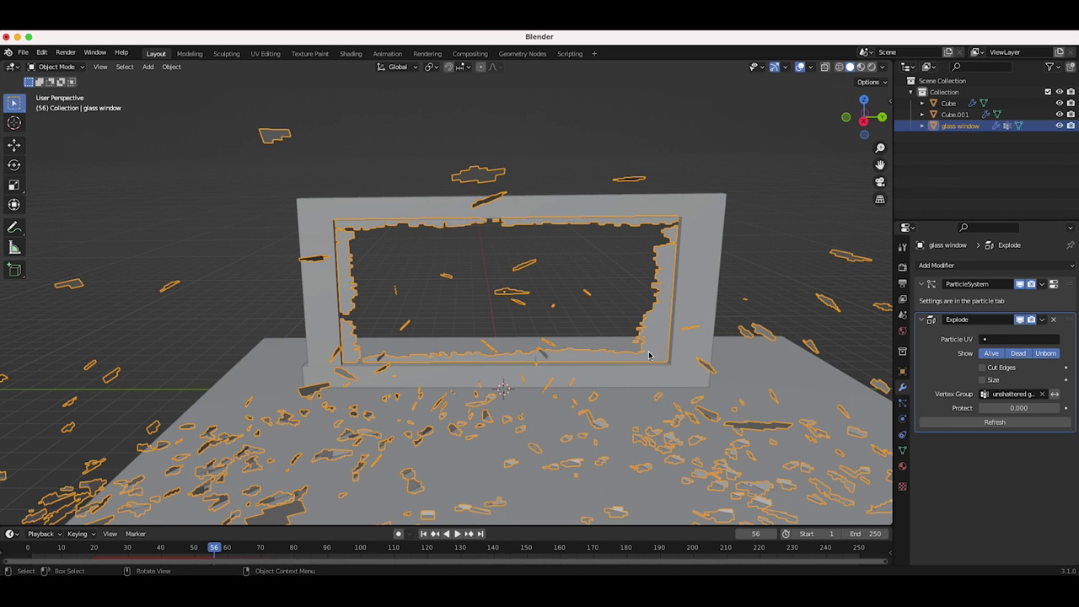
{"action": "left_click", "coordinate": [762, 148]}
{"action": "middle_click_drag", "start_coordinate": [513, 262], "coordinate": [512, 263]}
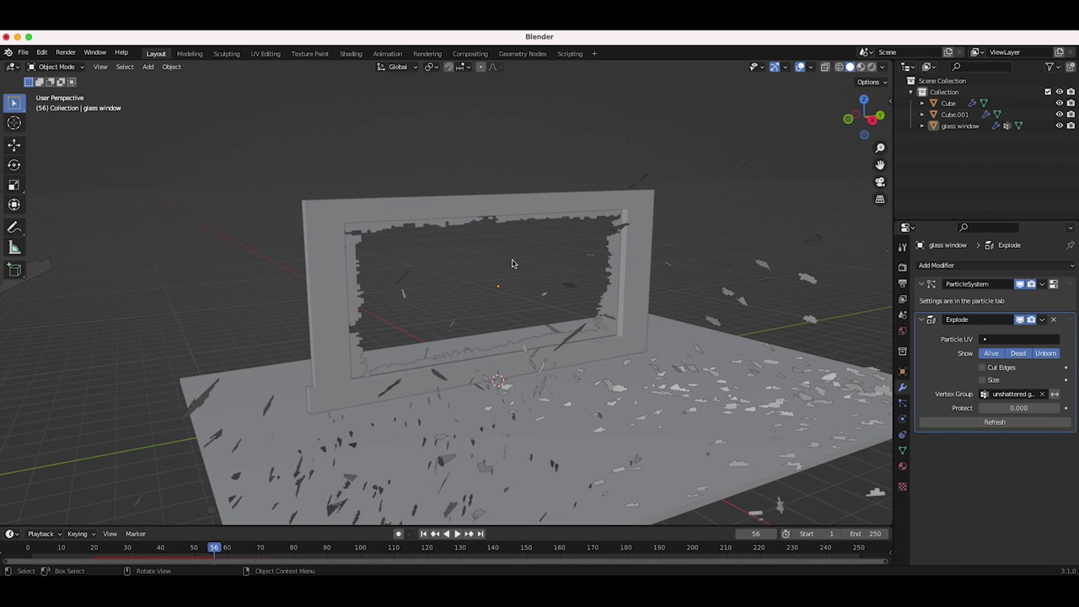
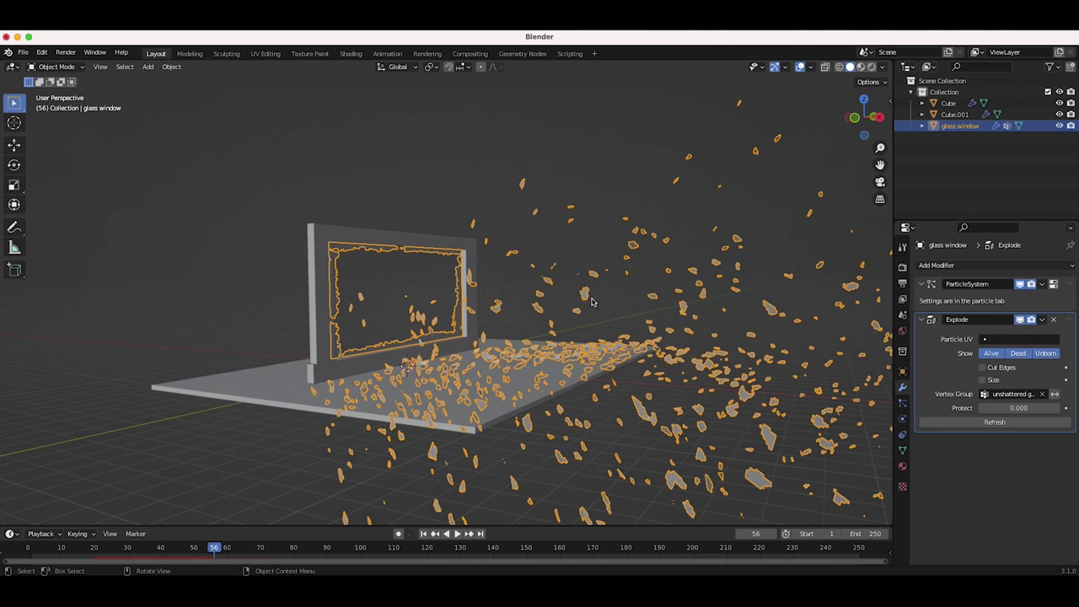
{"action": "middle_click_drag", "start_coordinate": [564, 305], "coordinate": [368, 259]}
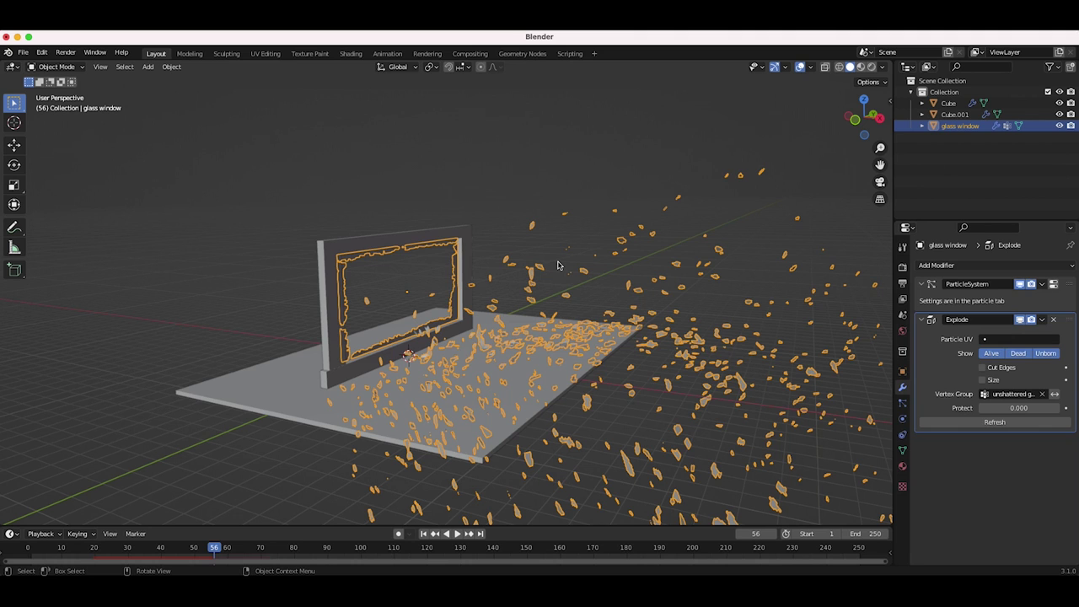
Enable Size in the Explode modifier so the shards use particle size, and inspect the shards in the frame up close
{"action": "left_click", "coordinate": [983, 380]}
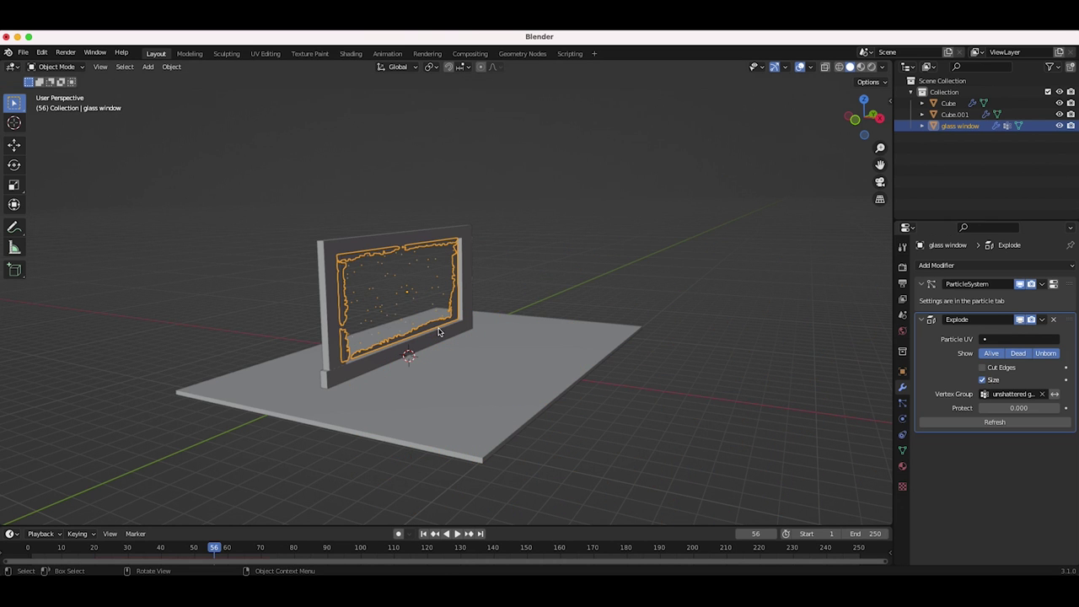
{"action": "scroll", "coordinate": [401, 304], "scroll_direction": "up", "scroll_amount": 5}
{"action": "scroll", "coordinate": [401, 304], "scroll_direction": "right", "scroll_amount": 5}
{"action": "scroll", "coordinate": [401, 305], "scroll_direction": "up", "scroll_amount": 3}
{"action": "scroll", "coordinate": [401, 305], "scroll_direction": "left", "scroll_amount": 5}
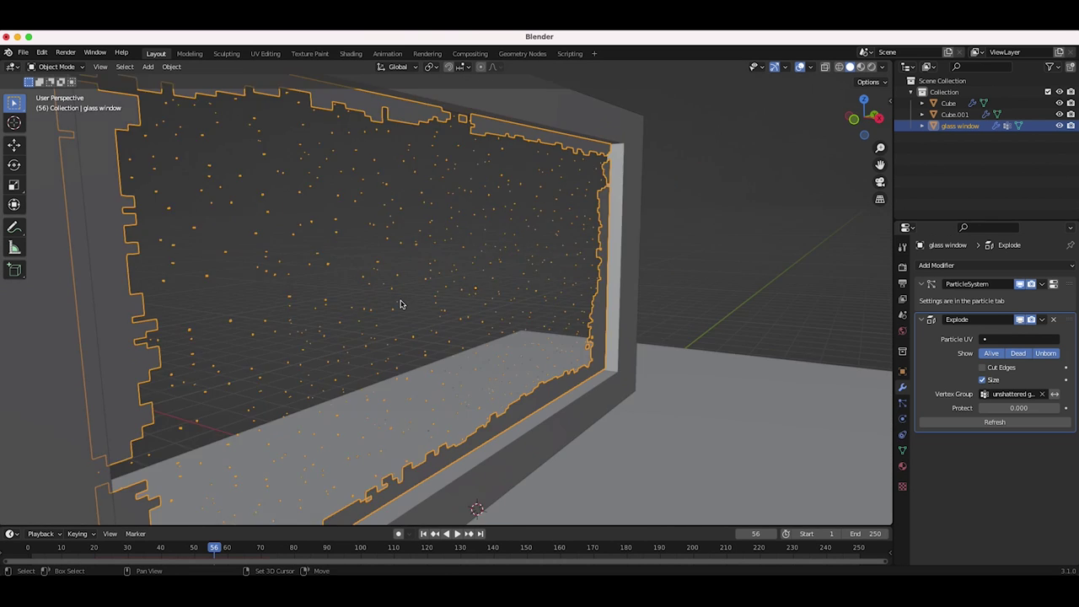
{"action": "scroll", "coordinate": [401, 305], "scroll_direction": "left", "scroll_amount": 2, "text": "shift"}
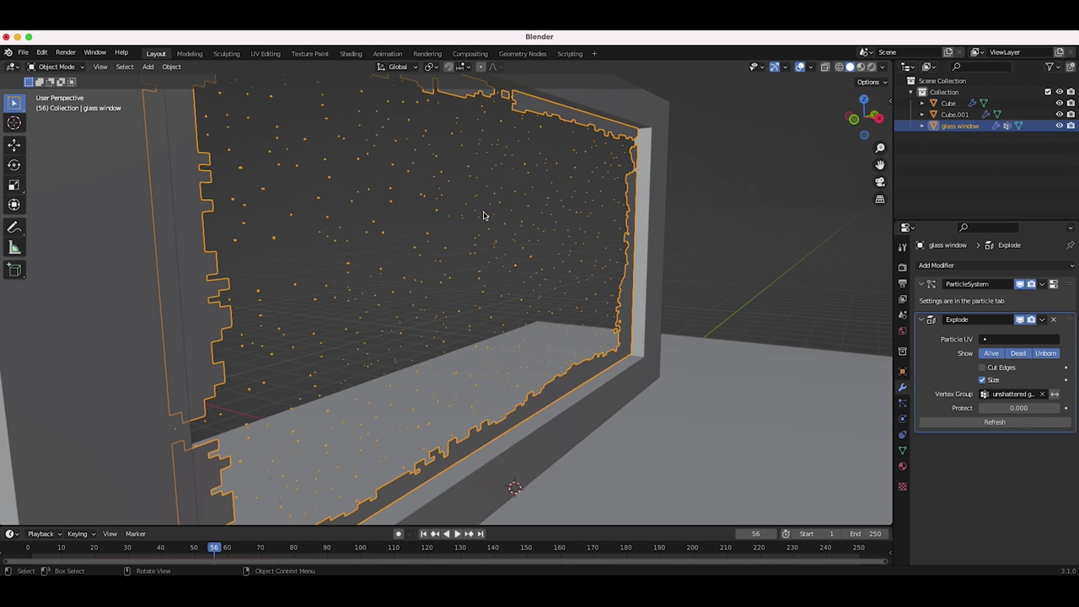
{"action": "scroll", "coordinate": [506, 206], "scroll_direction": "down", "scroll_amount": 5}
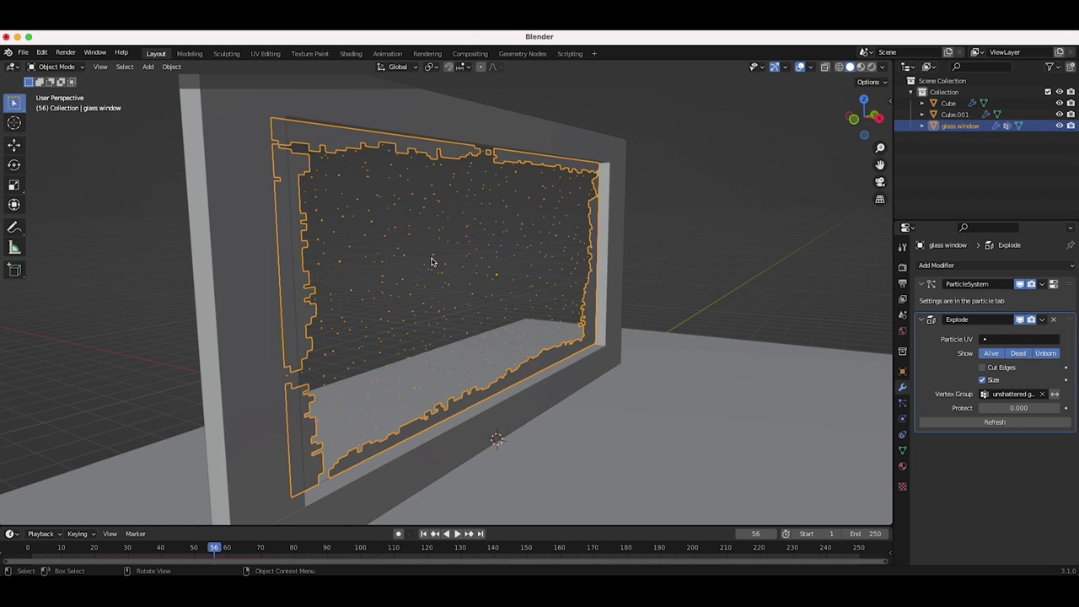
Set the particle system's render scale to 1.340 and scale randomness to 1.000
{"action": "left_click", "coordinate": [904, 406]}
{"action": "scroll", "coordinate": [993, 477], "scroll_direction": "down", "scroll_amount": 10}
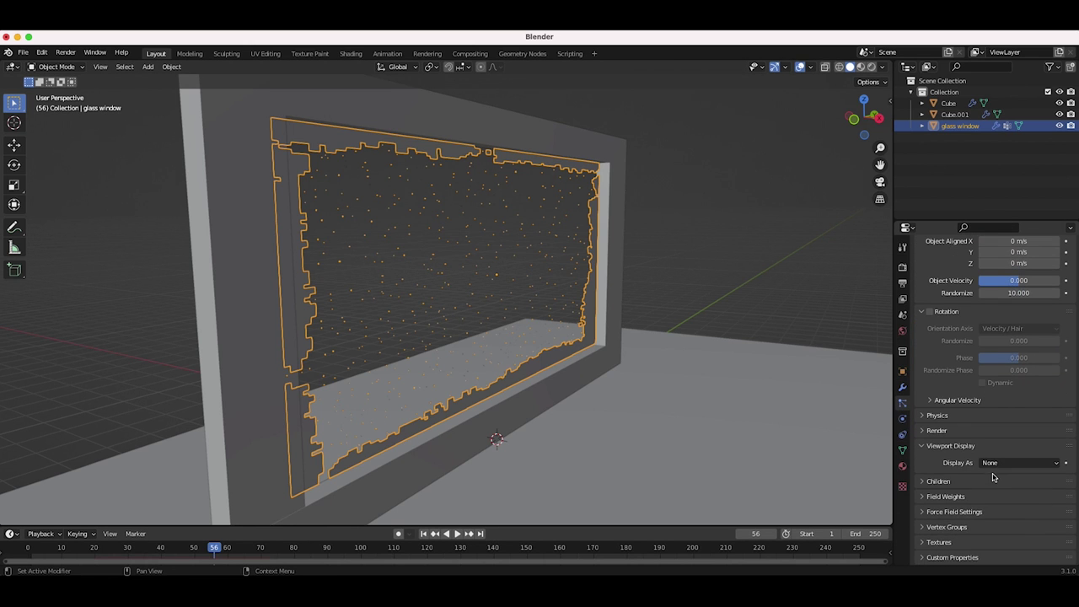
{"action": "left_click", "coordinate": [929, 433]}
{"action": "scroll", "coordinate": [969, 404], "scroll_direction": "down", "scroll_amount": 3}
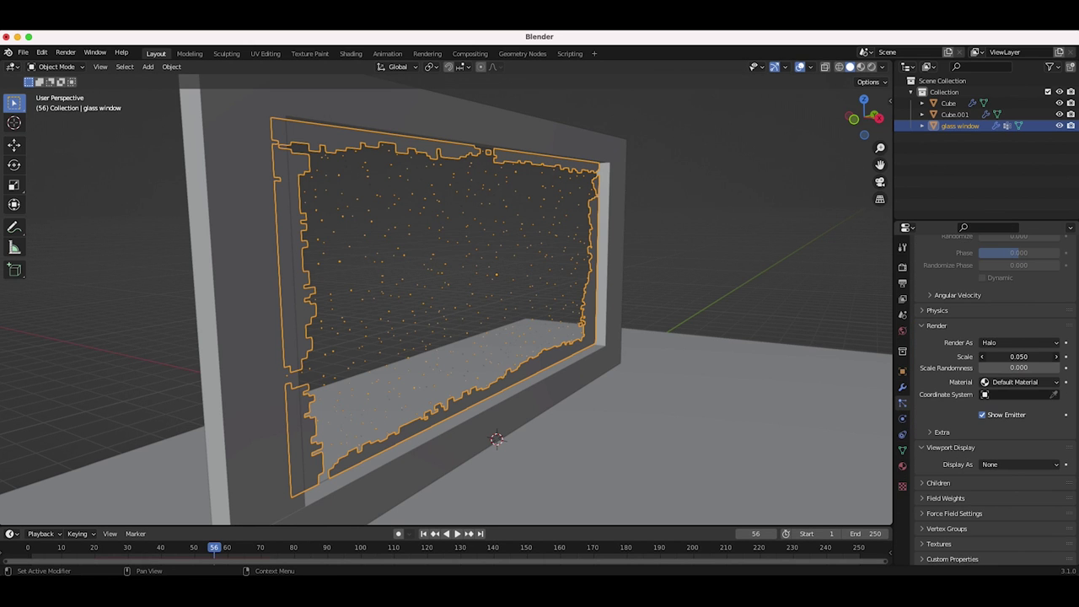
{"action": "left_click_drag", "start_coordinate": [1003, 356], "coordinate": [1063, 372]}
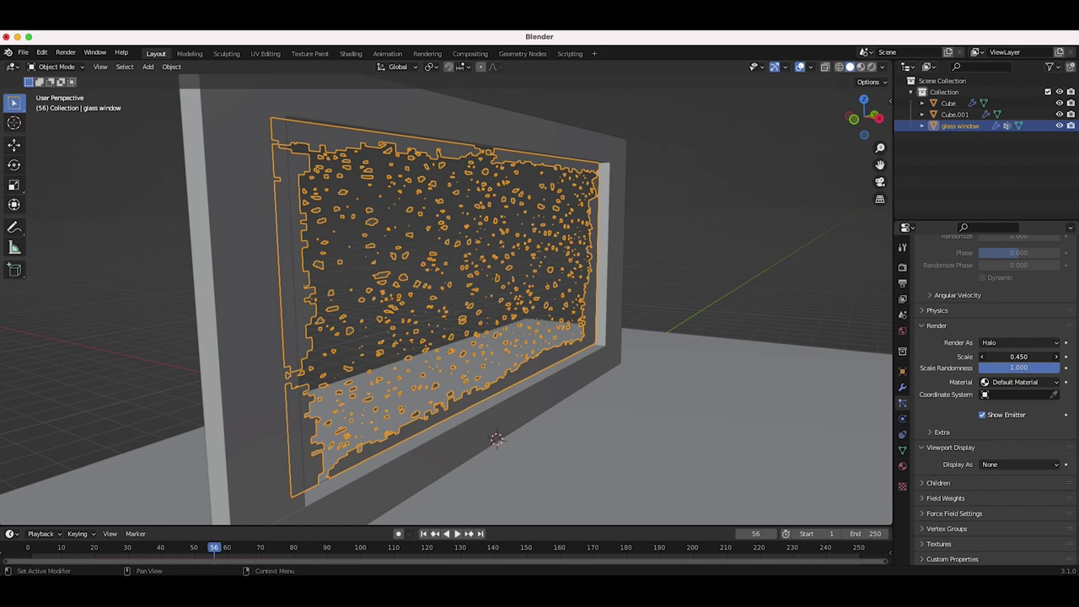
{"action": "left_click_drag", "start_coordinate": [1018, 356], "coordinate": [1057, 357]}
Replay the animation from frame 1 to about frame 27 and examine the varied shard sizes from several angles, with and without the glass selected
{"action": "middle_click_drag", "start_coordinate": [478, 251], "coordinate": [596, 311]}
{"action": "key", "text": "shift+Left"}
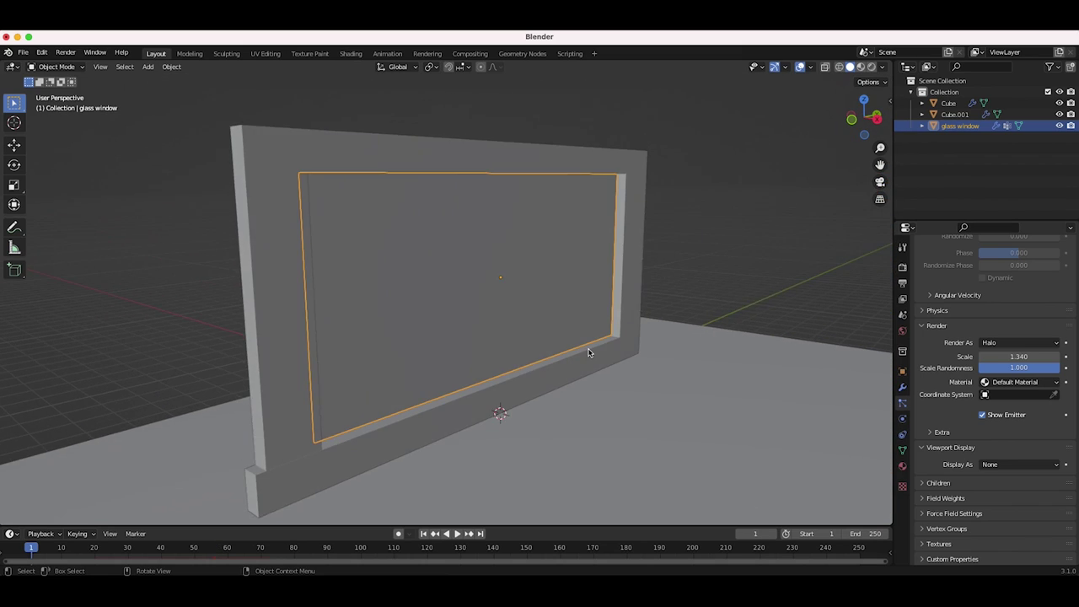
{"action": "scroll", "coordinate": [490, 486], "scroll_direction": "down", "scroll_amount": 1}
{"action": "left_click", "coordinate": [457, 534]}
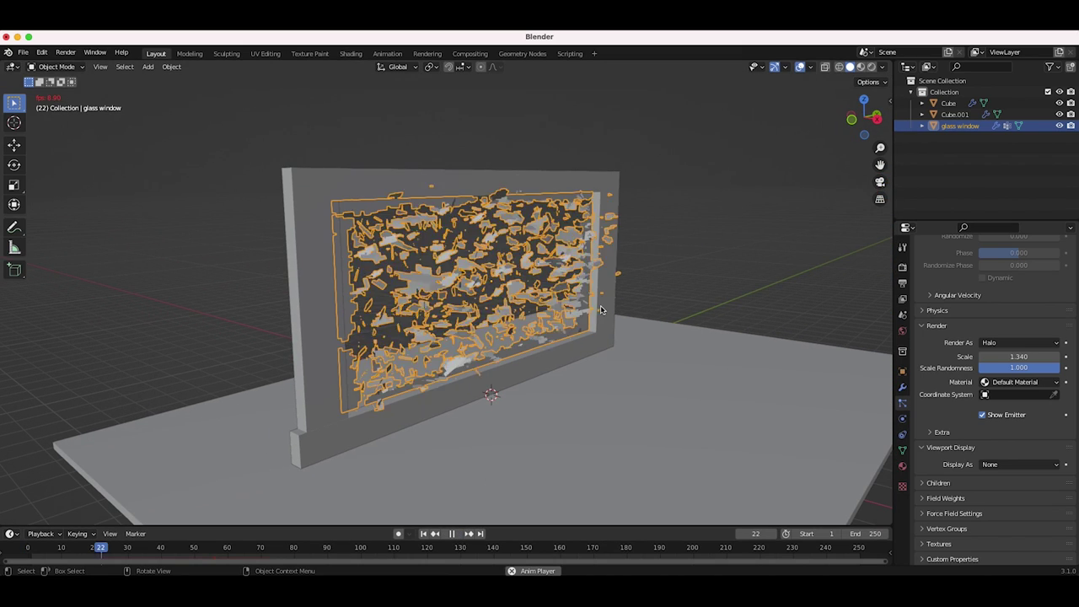
{"action": "key", "text": "space"}
{"action": "scroll", "coordinate": [765, 300], "scroll_direction": "left", "scroll_amount": 6}
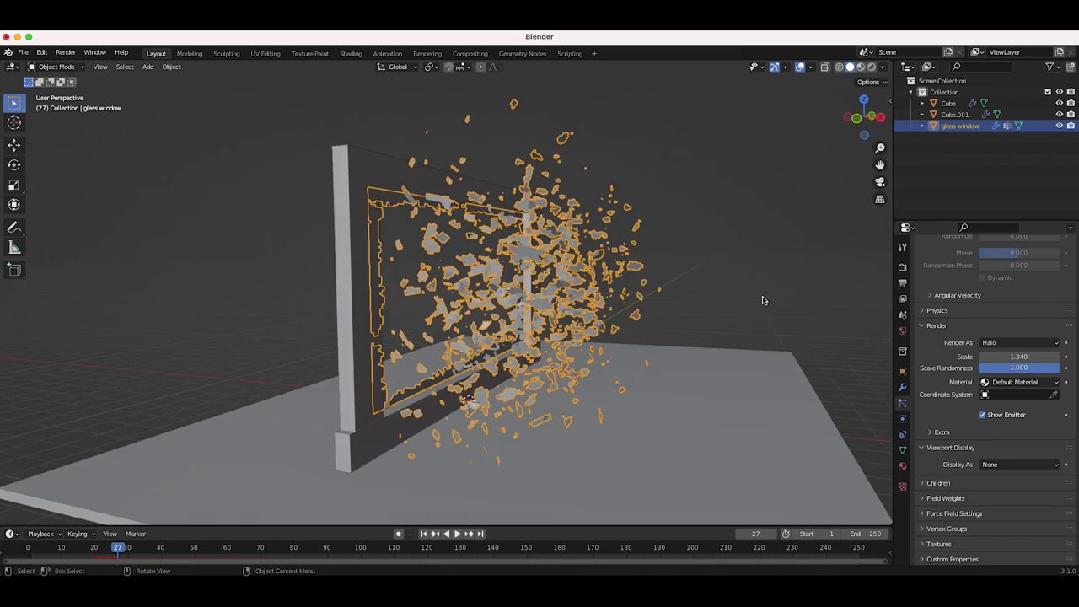
{"action": "left_click", "coordinate": [781, 260]}
{"action": "scroll", "coordinate": [717, 283], "scroll_direction": "left", "scroll_amount": 8}
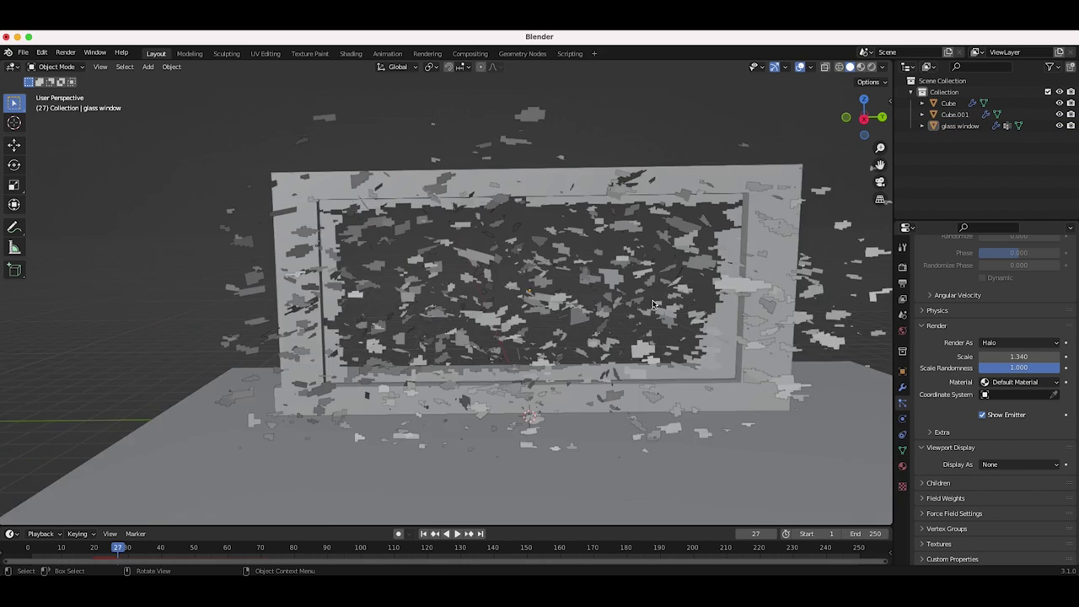
{"action": "scroll", "coordinate": [652, 304], "scroll_direction": "left", "scroll_amount": 10}
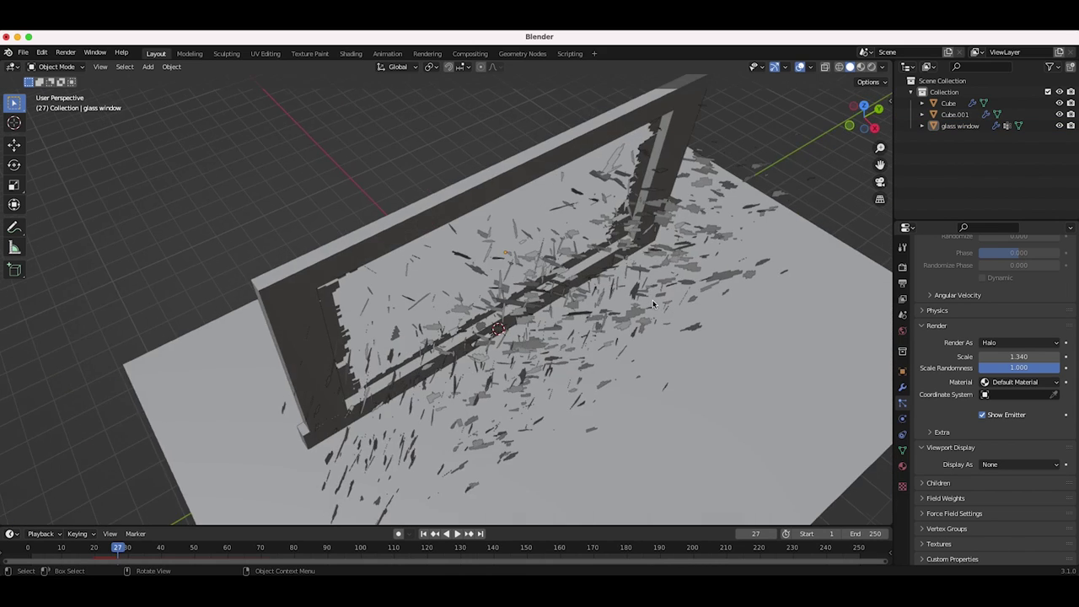
{"action": "scroll", "coordinate": [652, 303], "scroll_direction": "left", "scroll_amount": 5}
{"action": "scroll", "coordinate": [506, 292], "scroll_direction": "right", "scroll_amount": 3}
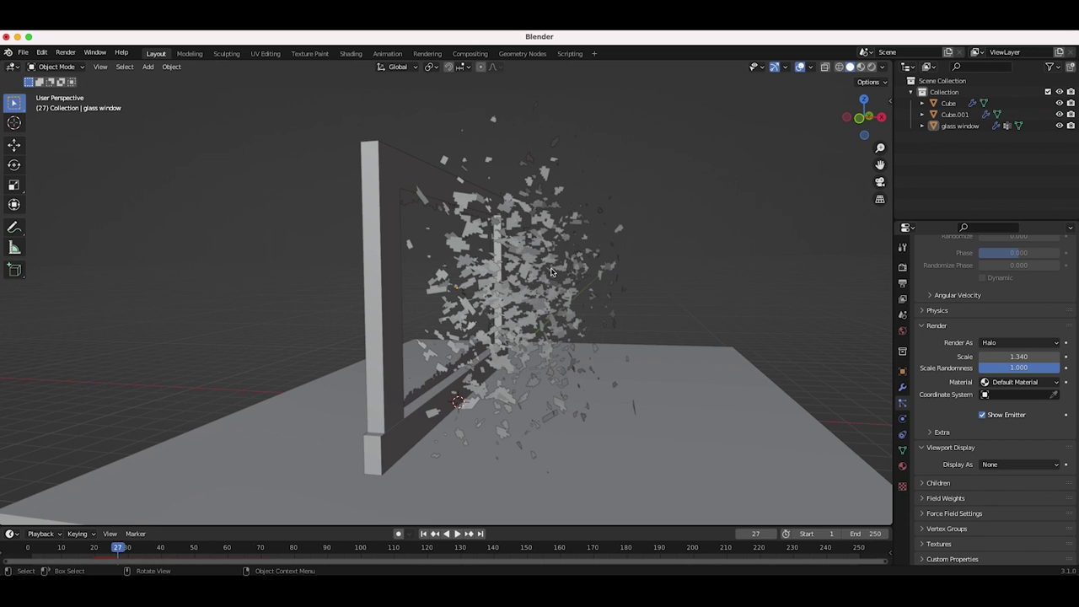
{"action": "left_click", "coordinate": [516, 259]}
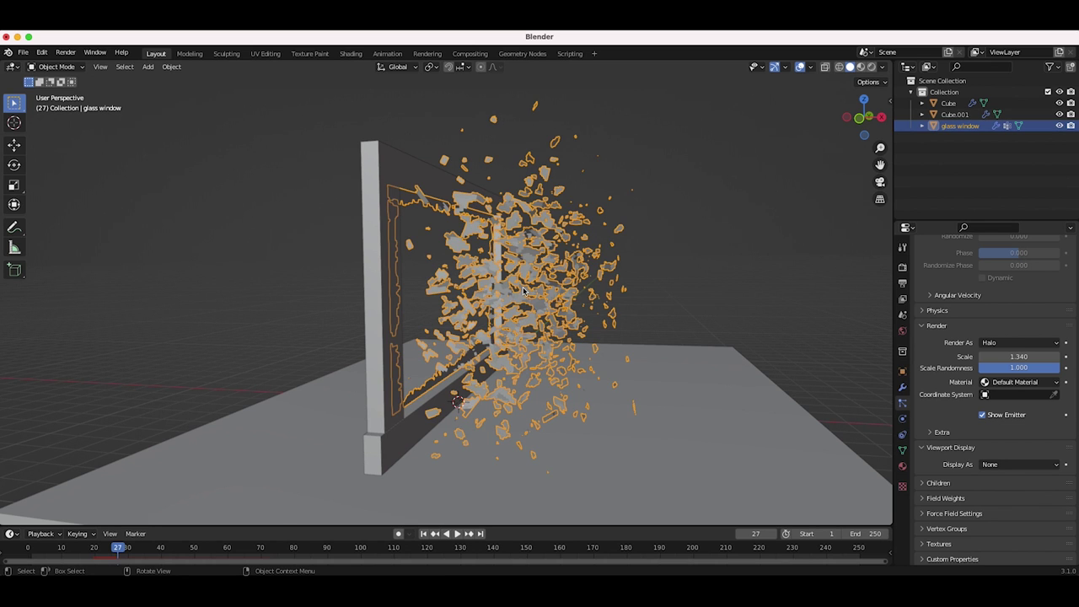
Set the glass particle system's emission number to 6000 and replay the animation from frame 1 to about frame 29
{"action": "scroll", "coordinate": [1014, 365], "scroll_direction": "up", "scroll_amount": 10}
{"action": "left_click", "coordinate": [1014, 365]}
{"action": "type", "text": "6000"}
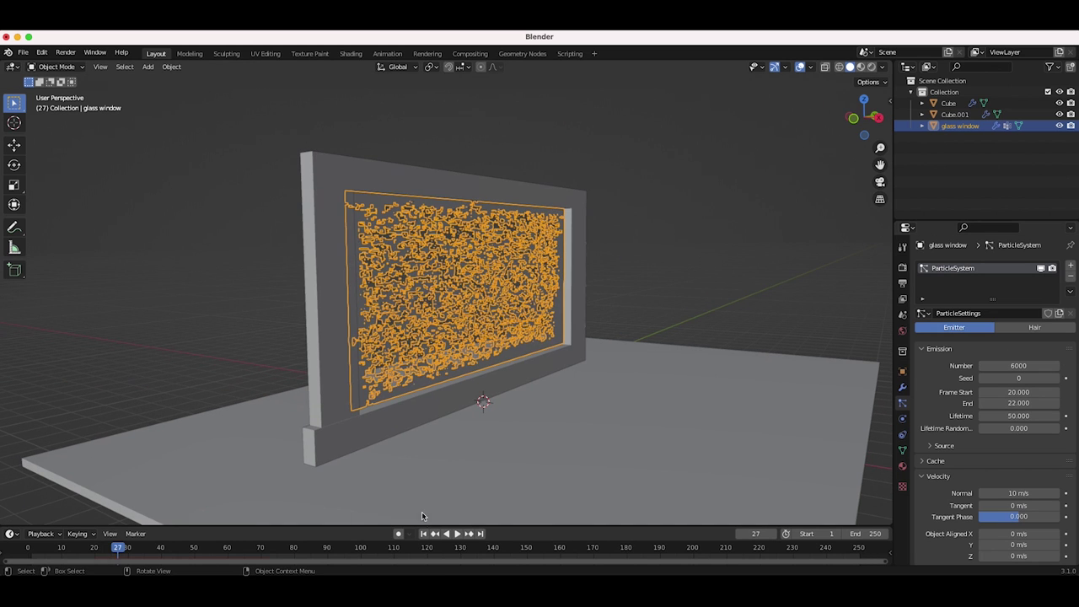
{"action": "left_click", "coordinate": [424, 534]}
{"action": "key", "text": "space"}
{"action": "middle_click_drag", "start_coordinate": [666, 248], "coordinate": [663, 255]}
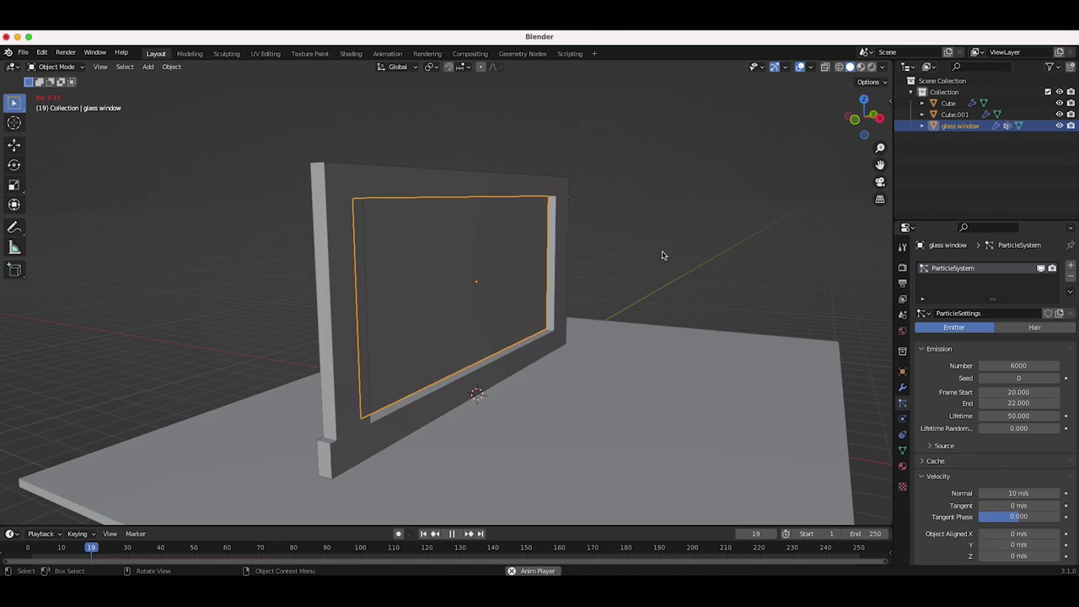
{"action": "scroll", "coordinate": [662, 256], "scroll_direction": "down", "scroll_amount": 2}
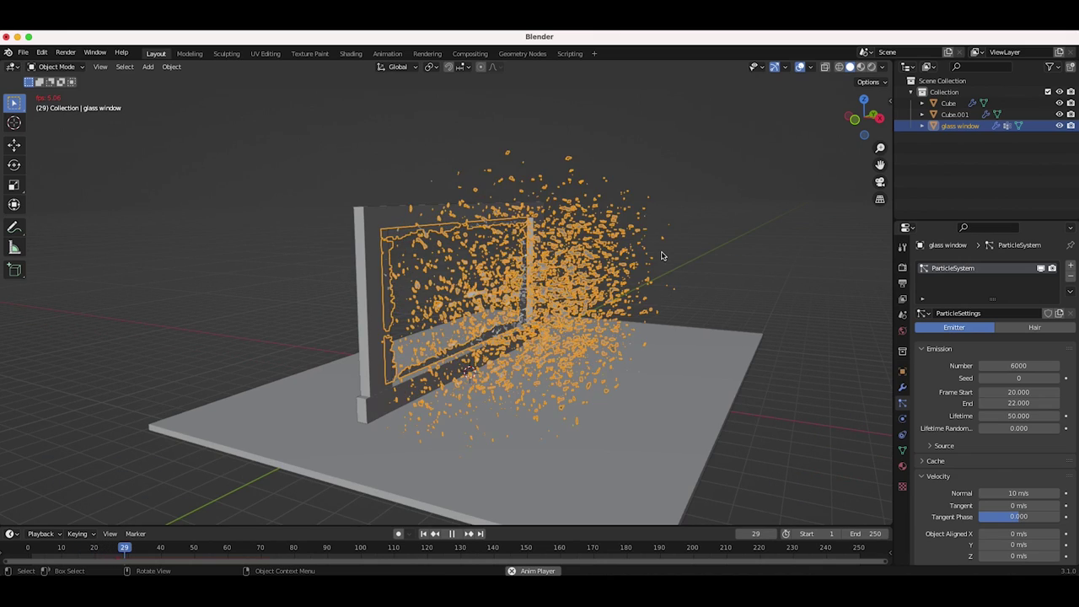
{"action": "key", "text": "space"}
{"action": "left_click", "coordinate": [667, 324]}
{"action": "middle_click_drag", "start_coordinate": [667, 324], "coordinate": [667, 328]}
Set the particle system's render scale to 1.100 and inspect the shards around the frame
{"action": "scroll", "coordinate": [981, 507], "scroll_direction": "down", "scroll_amount": 15}
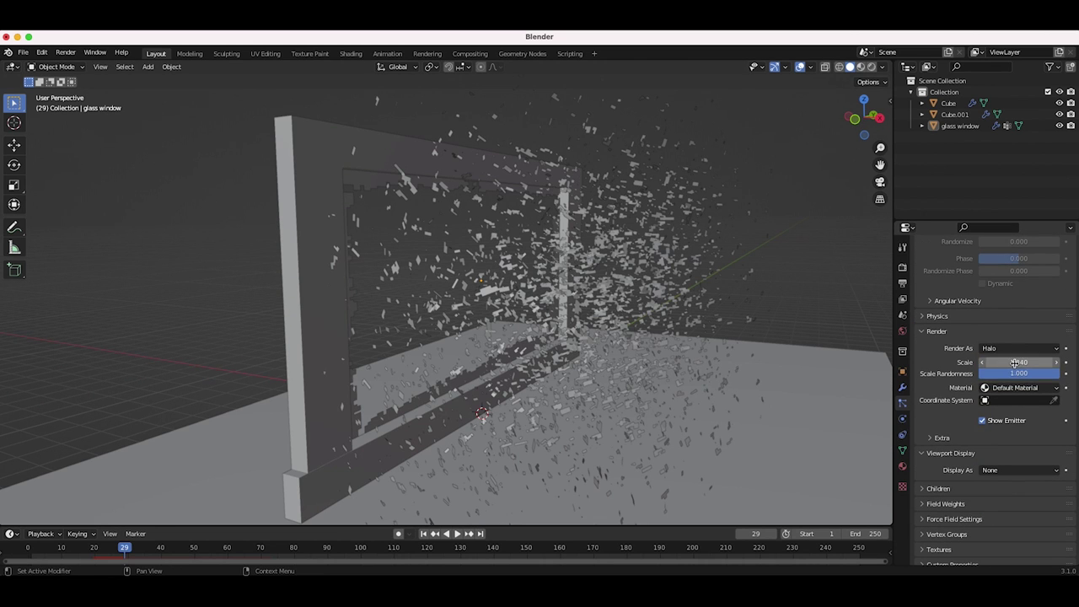
{"action": "left_click_drag", "start_coordinate": [1019, 362], "coordinate": [999, 361]}
{"action": "middle_click_drag", "start_coordinate": [652, 303], "coordinate": [652, 302]}
Set the particle emission number to 8000 and replay the animation from frame 1 to about frame 33
{"action": "scroll", "coordinate": [1011, 337], "scroll_direction": "up", "scroll_amount": 10}
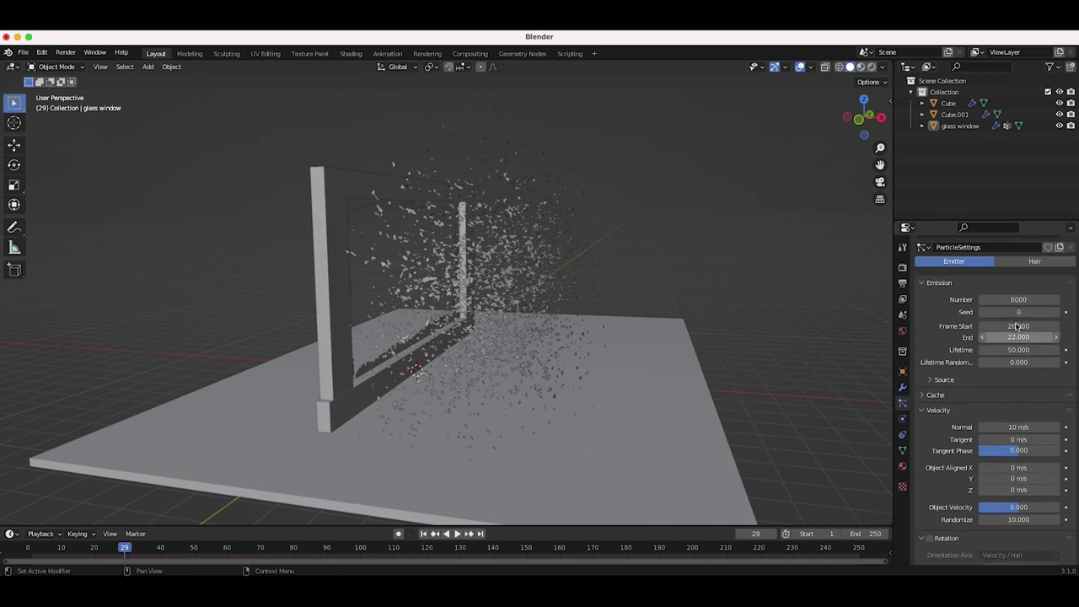
{"action": "left_click", "coordinate": [1019, 304]}
{"action": "type", "text": "80"}
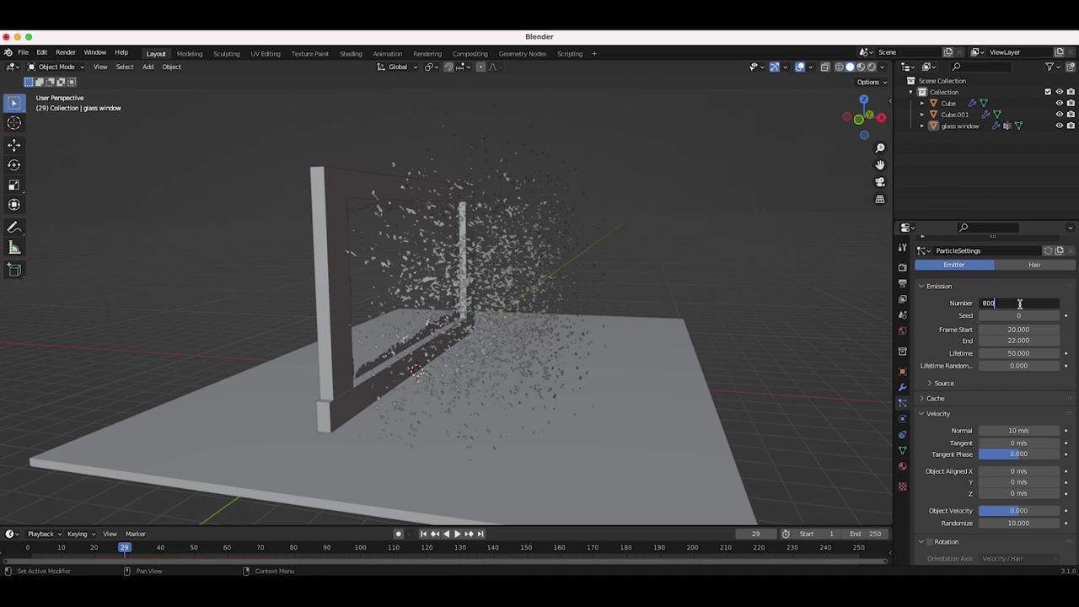
{"action": "key", "text": "Return"}
{"action": "key", "text": "shift+Left"}
{"action": "key", "text": "space"}
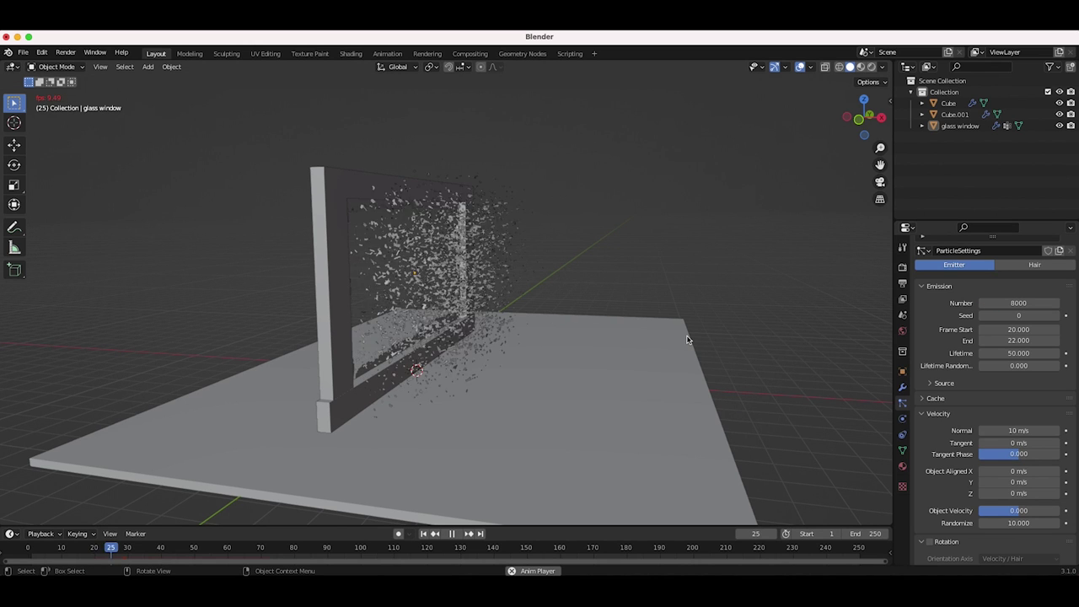
{"action": "key", "text": "space"}
{"action": "middle_click_drag", "start_coordinate": [687, 340], "coordinate": [578, 257]}
Enable dynamic particle rotation with Randomize 1.000, Phase 1.000 and Randomize Phase 2.000, and expand the angular velocity settings
{"action": "scroll", "coordinate": [925, 443], "scroll_direction": "down", "scroll_amount": 4}
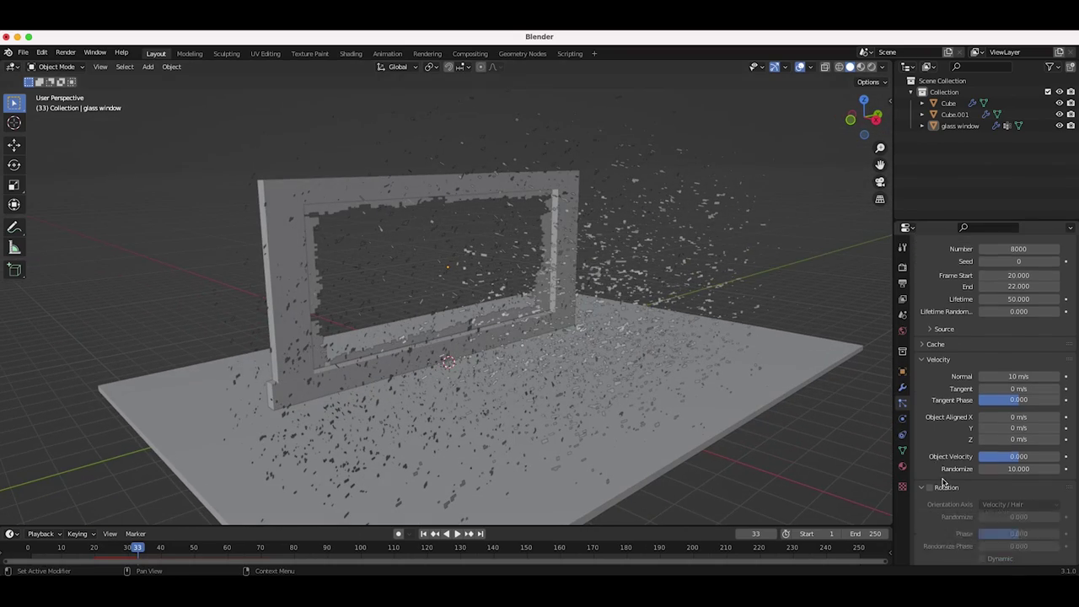
{"action": "scroll", "coordinate": [924, 442], "scroll_direction": "down", "scroll_amount": 2}
{"action": "scroll", "coordinate": [933, 476], "scroll_direction": "down", "scroll_amount": 2}
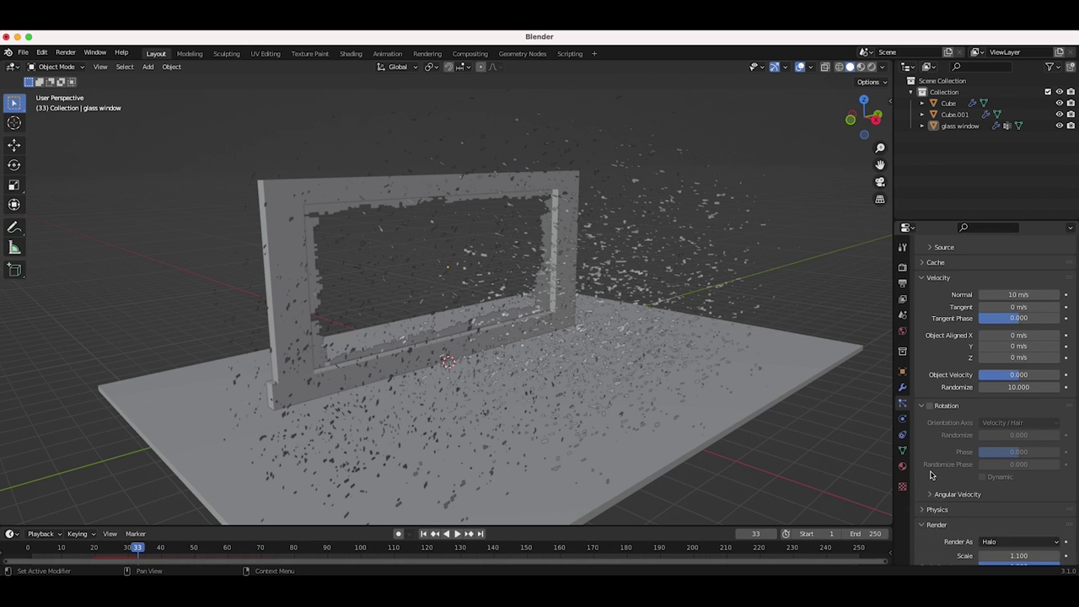
{"action": "middle_click_drag", "start_coordinate": [709, 380], "coordinate": [665, 241]}
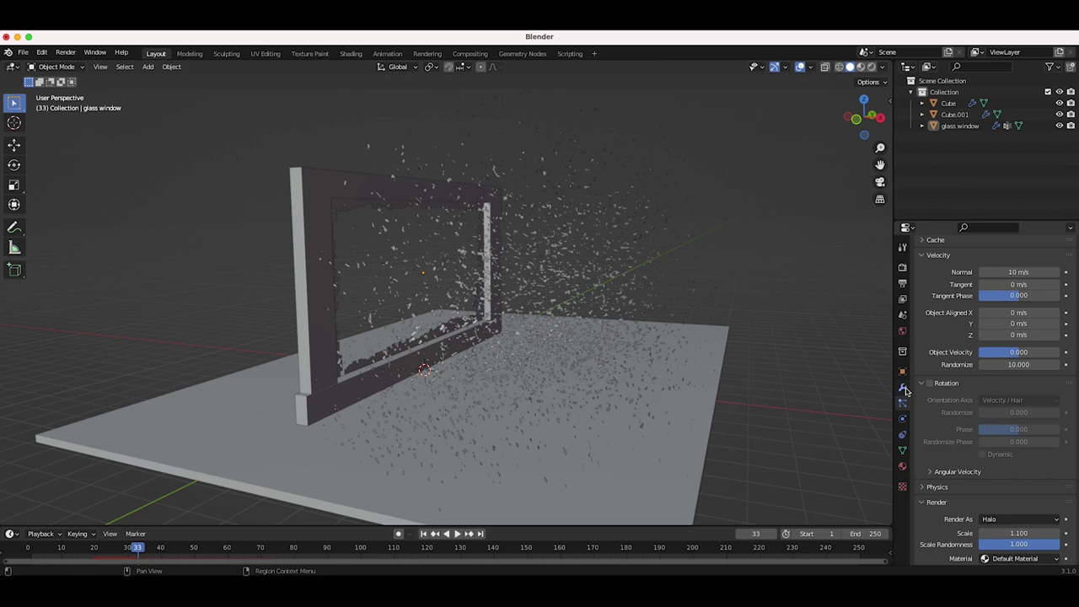
{"action": "left_click", "coordinate": [930, 383]}
{"action": "left_click_drag", "start_coordinate": [997, 413], "coordinate": [1062, 415]}
{"action": "left_click_drag", "start_coordinate": [999, 431], "coordinate": [1062, 432]}
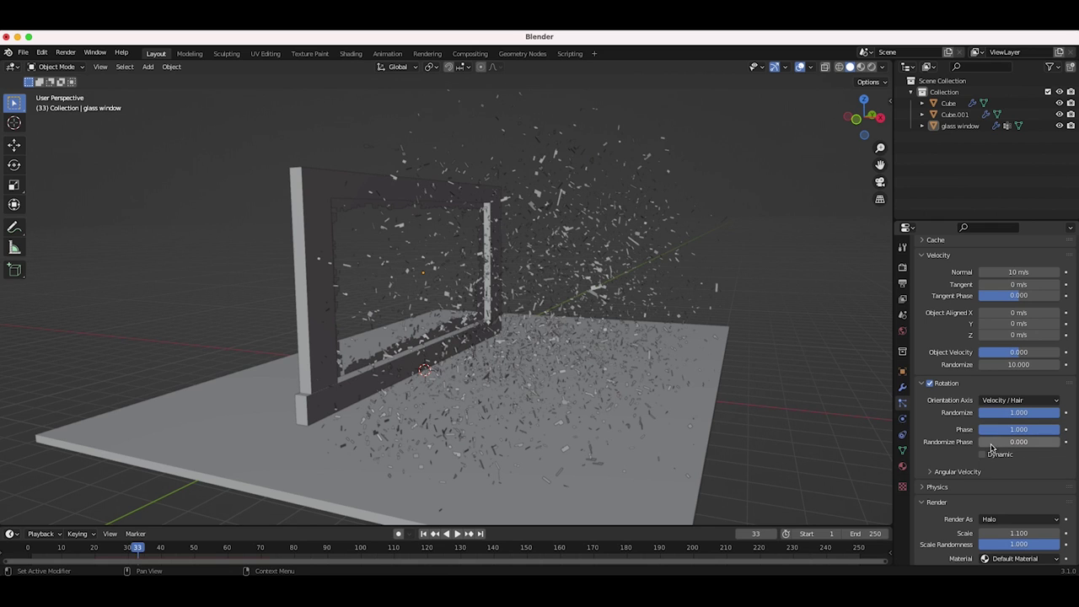
{"action": "left_click_drag", "start_coordinate": [991, 445], "coordinate": [1061, 443]}
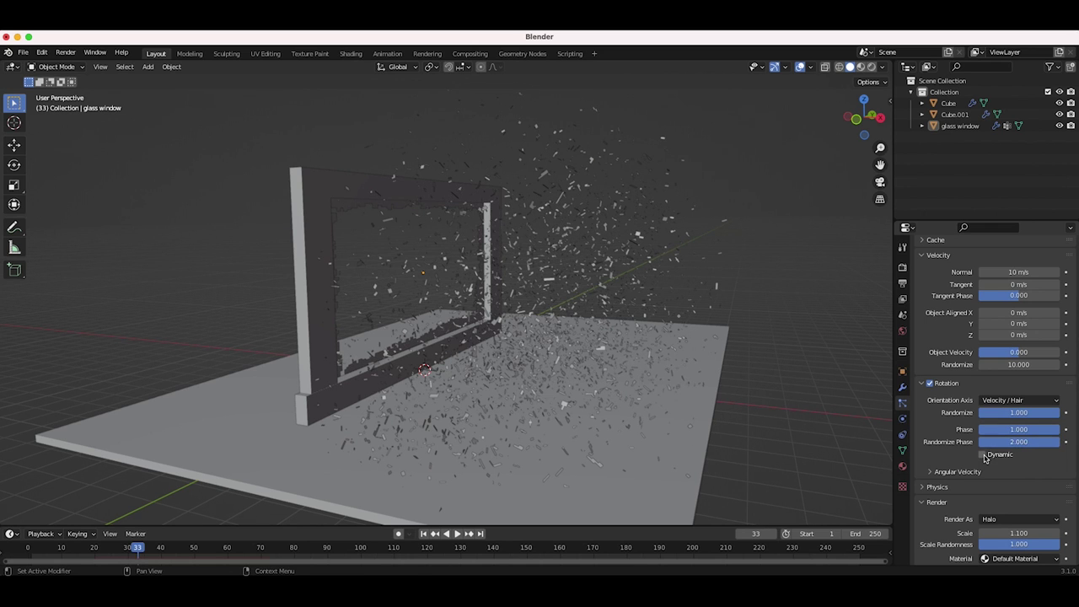
{"action": "left_click", "coordinate": [931, 472]}
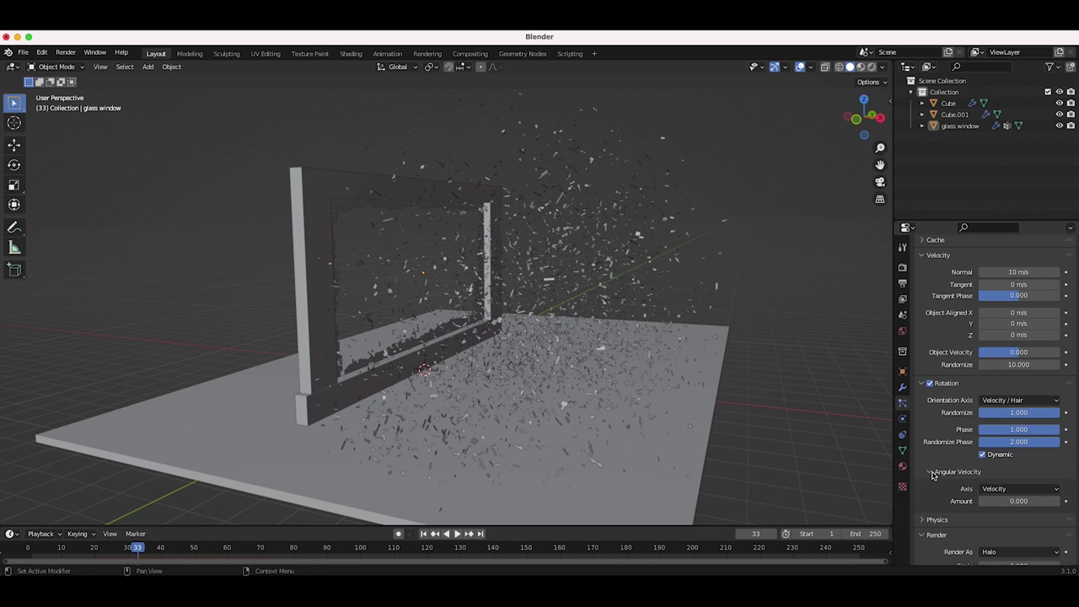
Replay the animation from frame 1 to about frame 39 and examine the rotation of the flying shards
{"action": "left_click", "coordinate": [423, 534]}
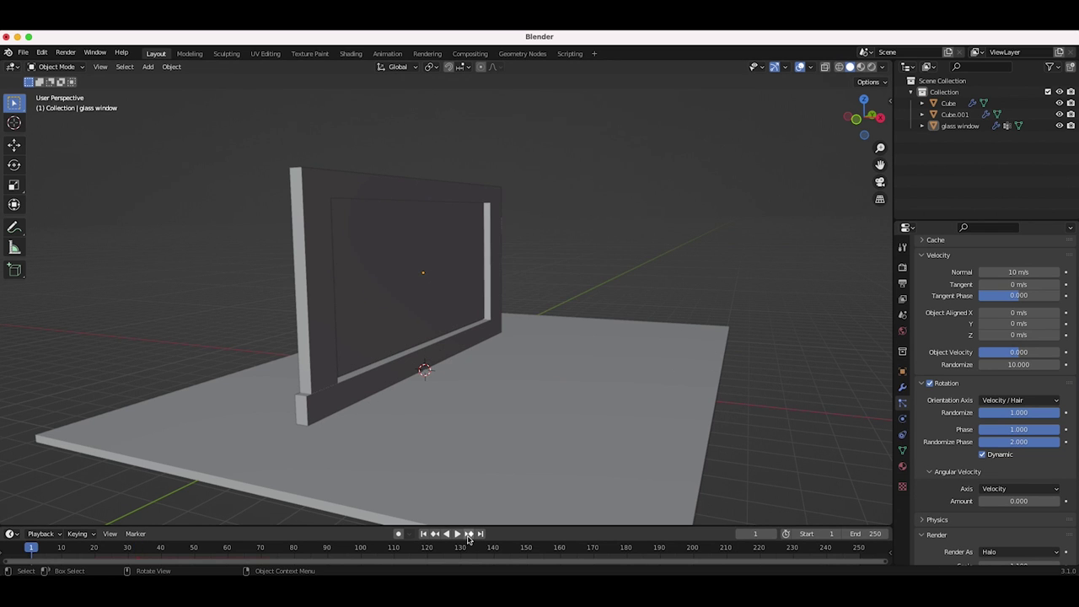
{"action": "left_click", "coordinate": [457, 533]}
{"action": "left_click", "coordinate": [457, 534]}
{"action": "left_click", "coordinate": [523, 380]}
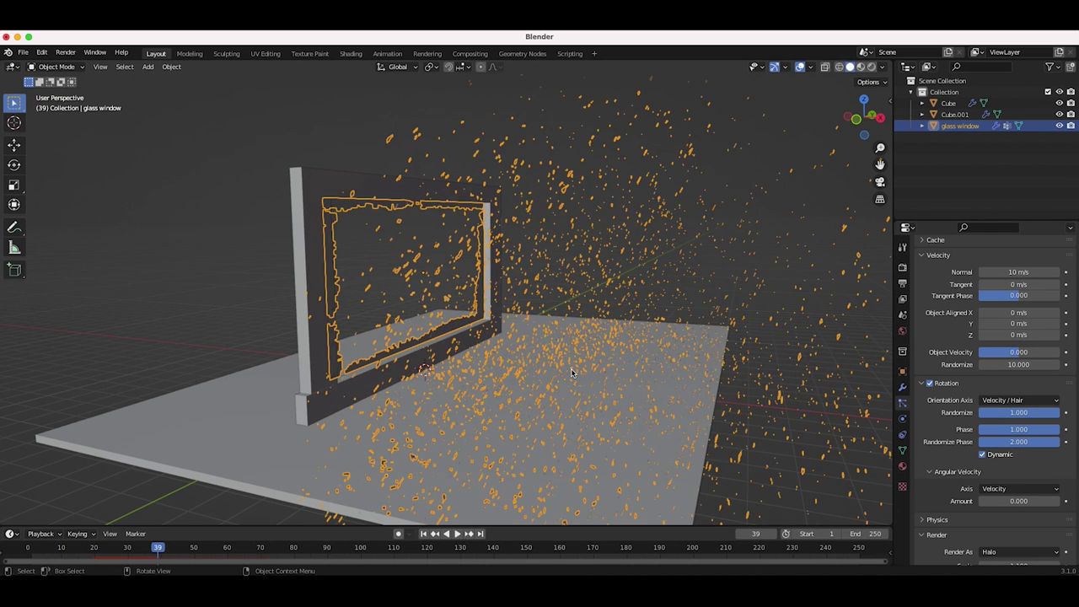
{"action": "middle_click_drag", "start_coordinate": [522, 379], "coordinate": [572, 373]}
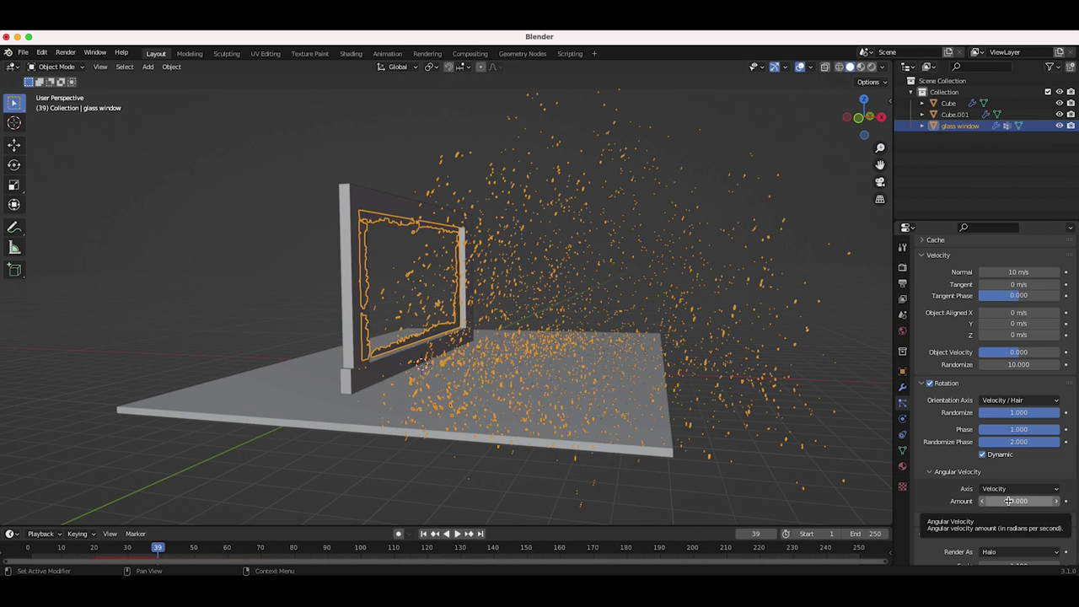
Set the particles' angular velocity amount to 10 and replay the explosion from frame 1 to about frame 40
{"action": "left_click", "coordinate": [1008, 501]}
{"action": "left_click", "coordinate": [941, 489]}
{"action": "left_click", "coordinate": [1016, 501]}
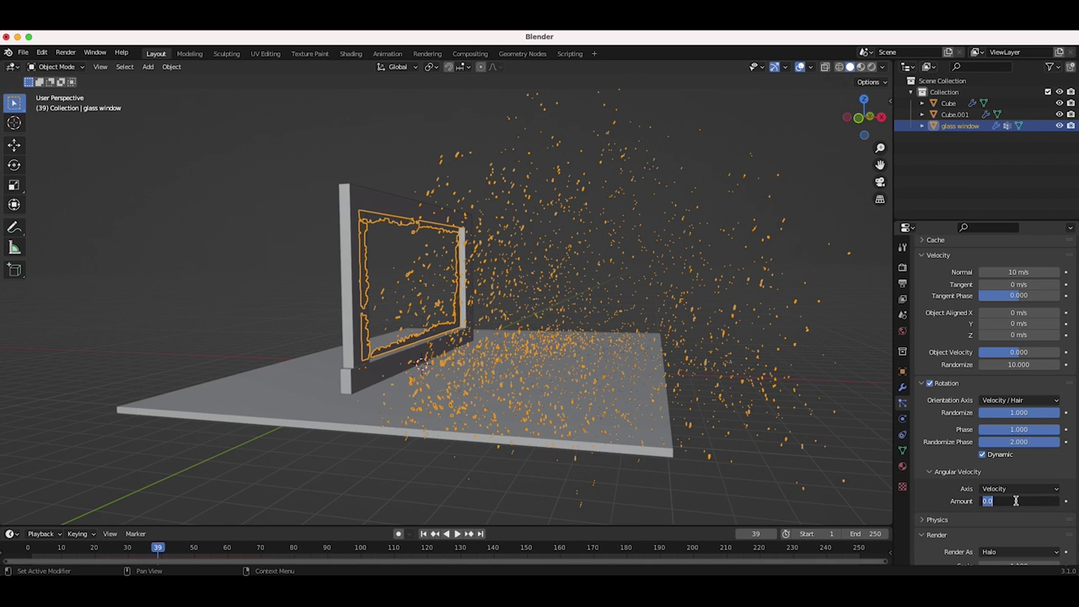
{"action": "key", "text": "Return"}
{"action": "key", "text": "shift+Left"}
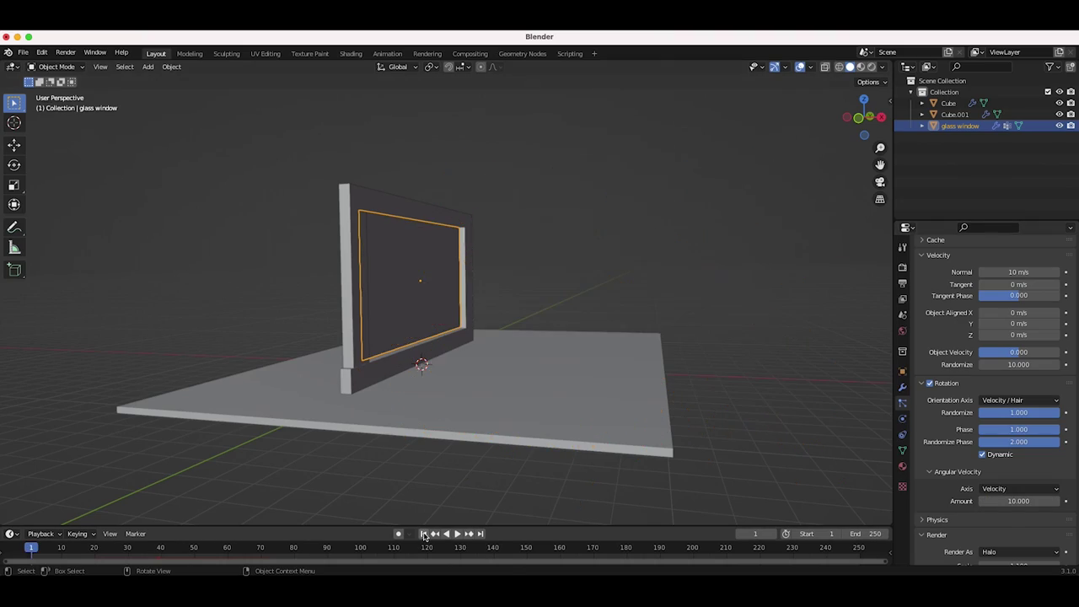
{"action": "key", "text": "space"}
{"action": "scroll", "coordinate": [517, 289], "scroll_direction": "up", "scroll_amount": 10}
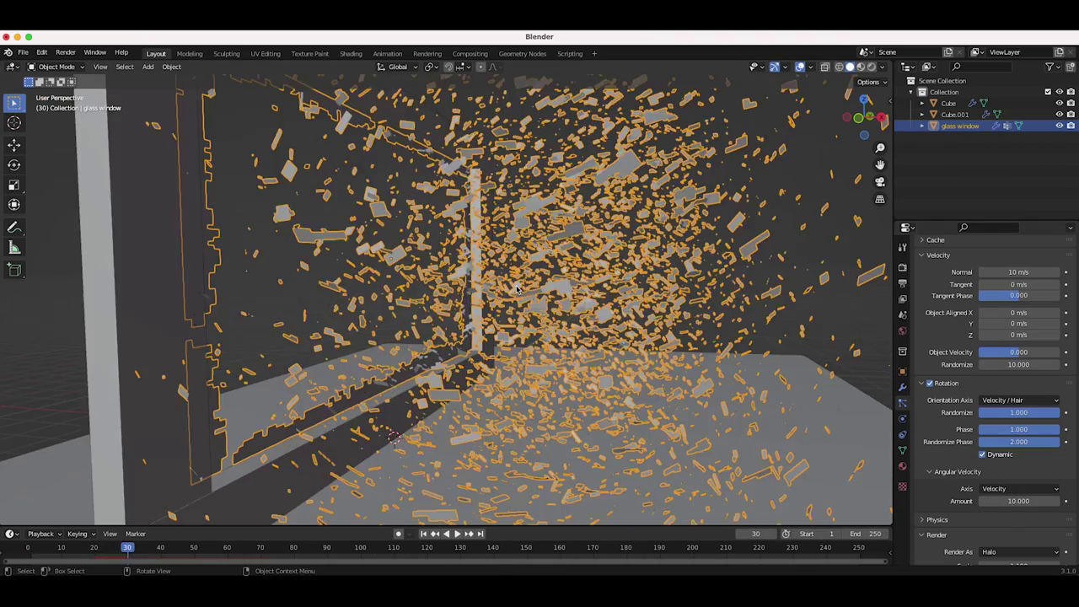
{"action": "key", "text": "space"}
{"action": "scroll", "coordinate": [517, 289], "scroll_direction": "down", "scroll_amount": 4}
Reduce the particle emission number to 200 and replay the explosion twice to check the rotation of the larger shards
{"action": "scroll", "coordinate": [925, 315], "scroll_direction": "up", "scroll_amount": 6}
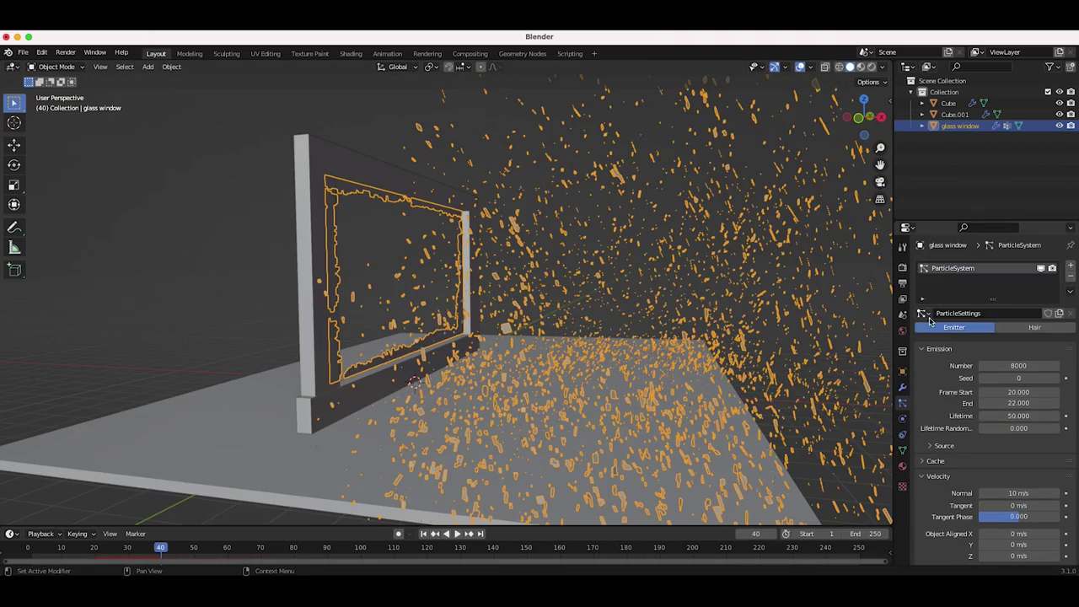
{"action": "left_click", "coordinate": [1007, 365]}
{"action": "type", "text": "2"}
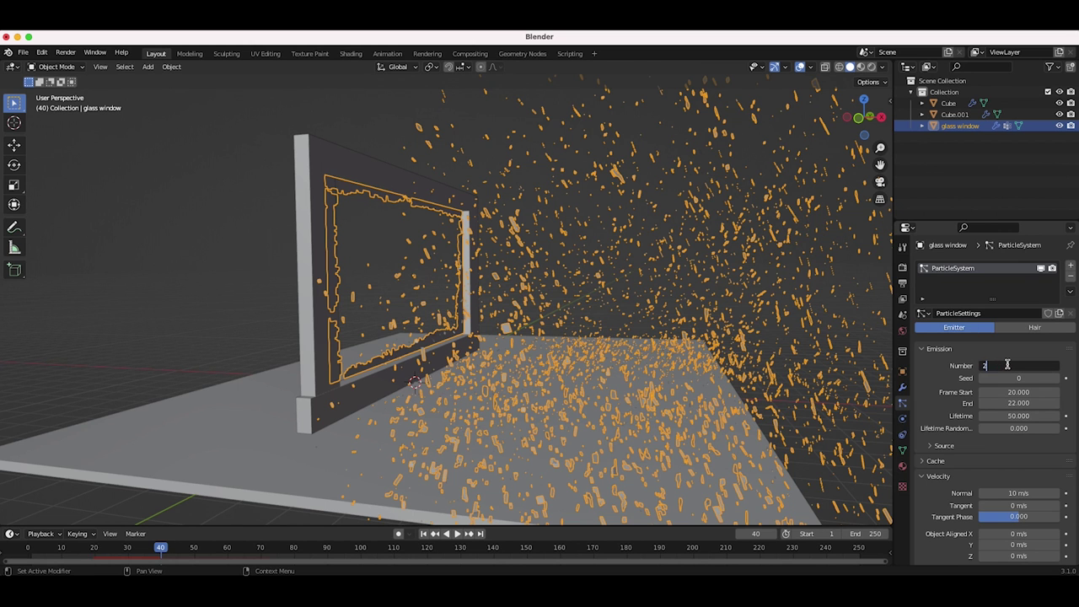
{"action": "key", "text": "Return"}
{"action": "scroll", "coordinate": [544, 351], "scroll_direction": "down", "scroll_amount": 4}
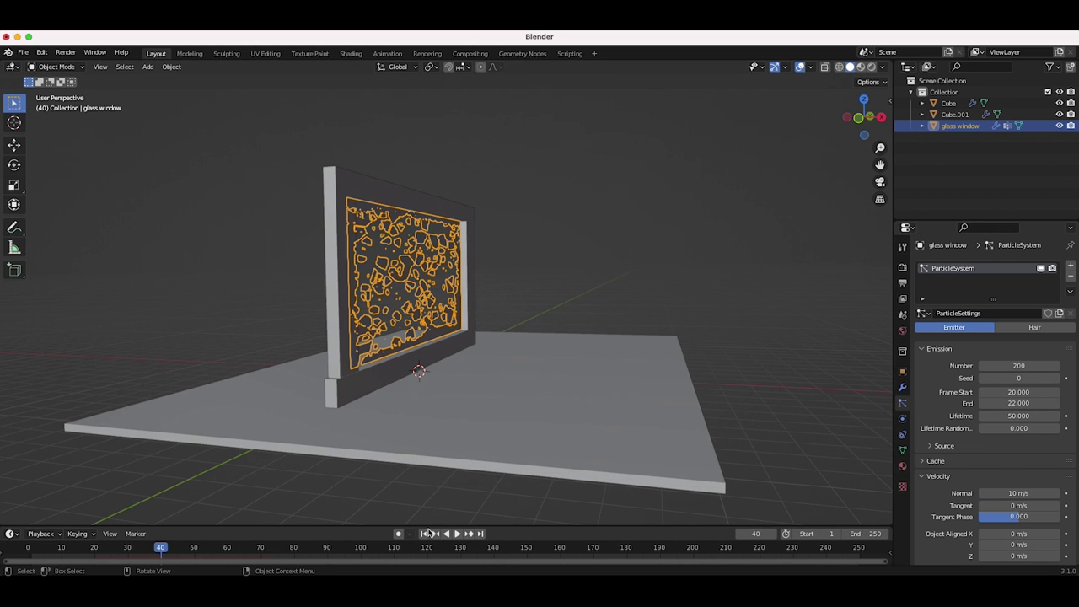
{"action": "left_click", "coordinate": [455, 533]}
{"action": "left_click", "coordinate": [457, 535]}
{"action": "middle_click_drag", "start_coordinate": [698, 265], "coordinate": [763, 266]}
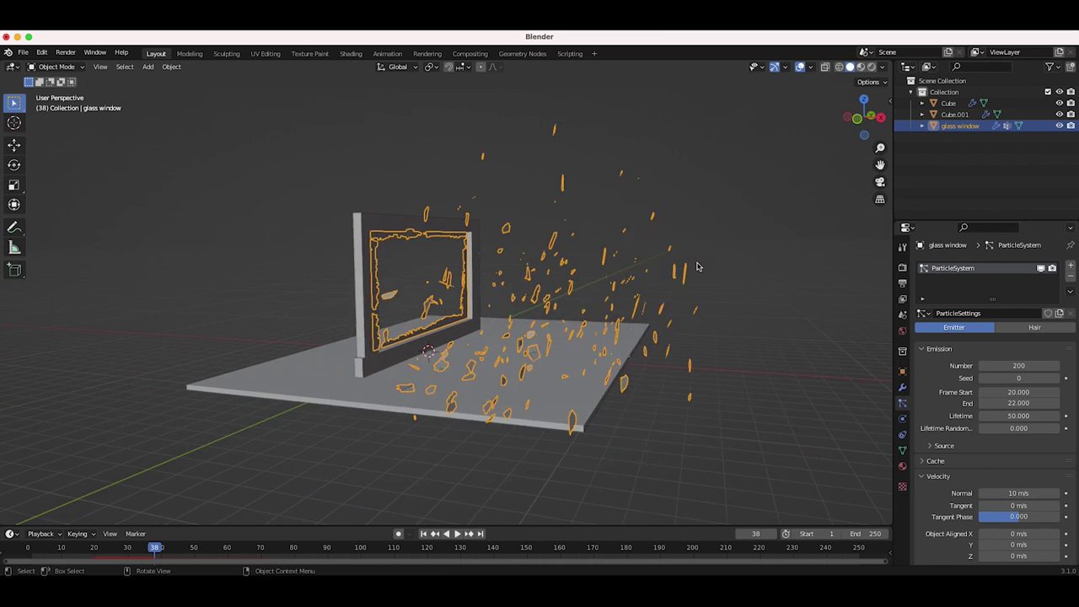
{"action": "left_click", "coordinate": [456, 534]}
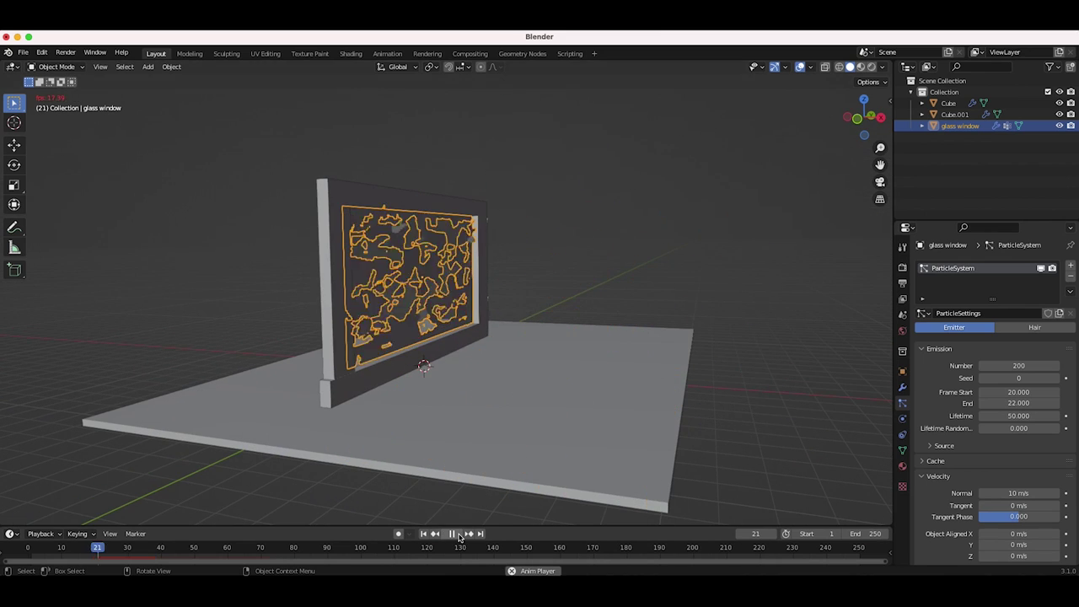
{"action": "left_click", "coordinate": [456, 534]}
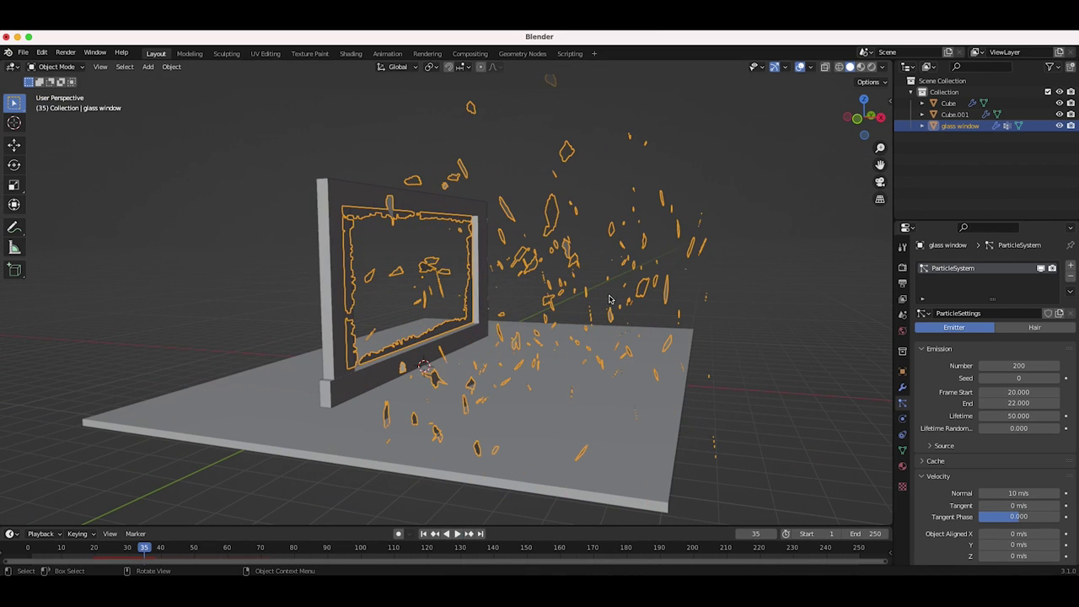
Set the particles' angular velocity amount to 15 and replay the explosion to about frame 45
{"action": "scroll", "coordinate": [920, 438], "scroll_direction": "down", "scroll_amount": 7}
{"action": "left_click", "coordinate": [1004, 489]}
{"action": "type", "text": "15"}
{"action": "key", "text": "Return"}
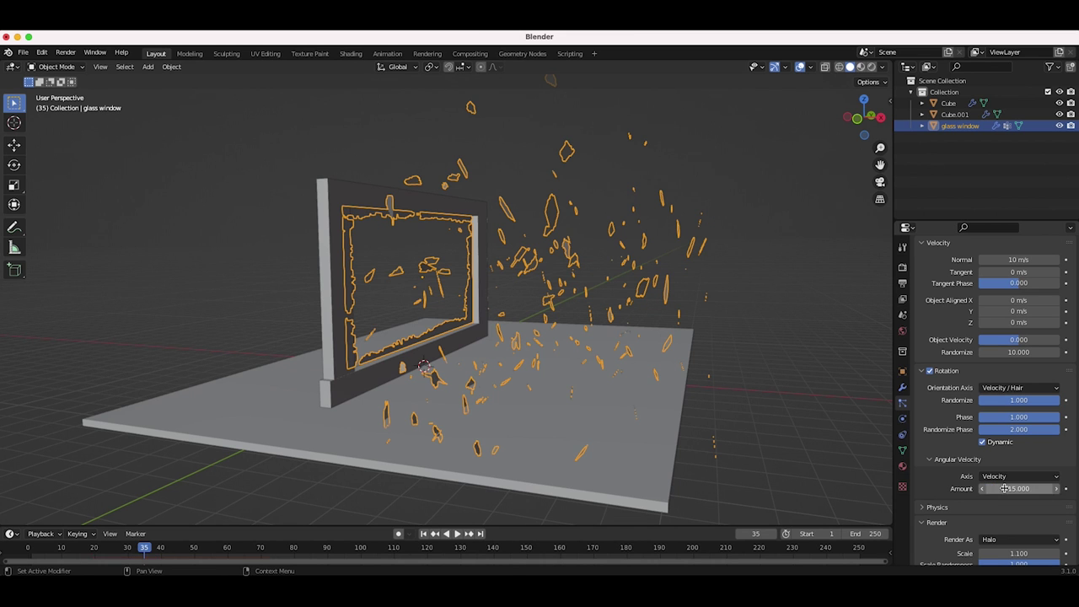
{"action": "left_click", "coordinate": [455, 534]}
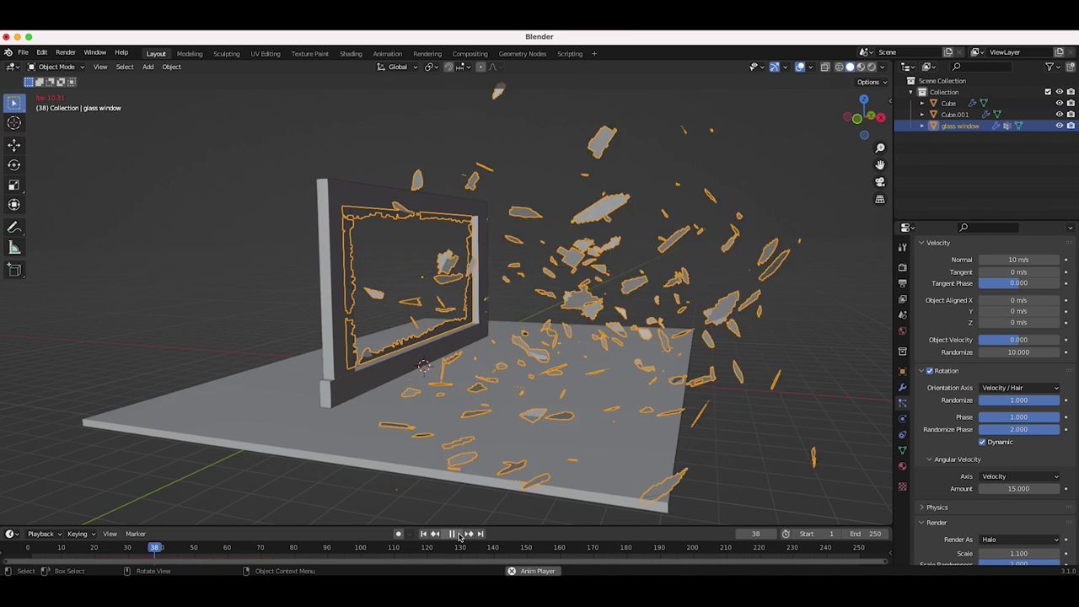
{"action": "left_click", "coordinate": [459, 536]}
Set the particle emission number to 7000 and replay the animation from frame 1 to about frame 35
{"action": "scroll", "coordinate": [1003, 371], "scroll_direction": "up", "scroll_amount": 8}
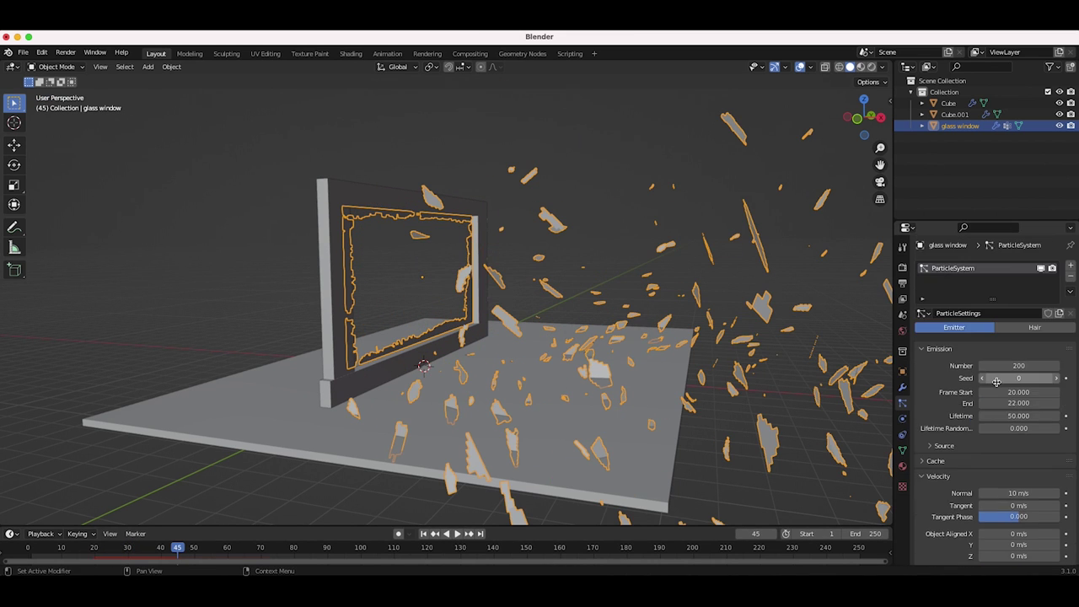
{"action": "left_click", "coordinate": [1011, 365]}
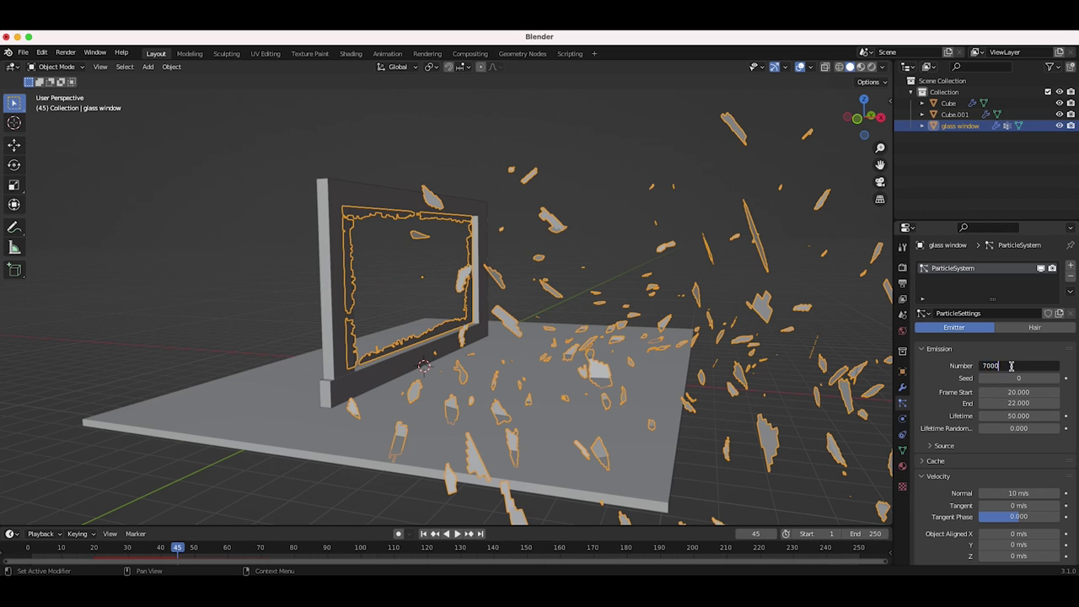
{"action": "type", "text": "7000"}
{"action": "key", "text": "Return"}
{"action": "key", "text": "shift+Left"}
{"action": "key", "text": "space"}
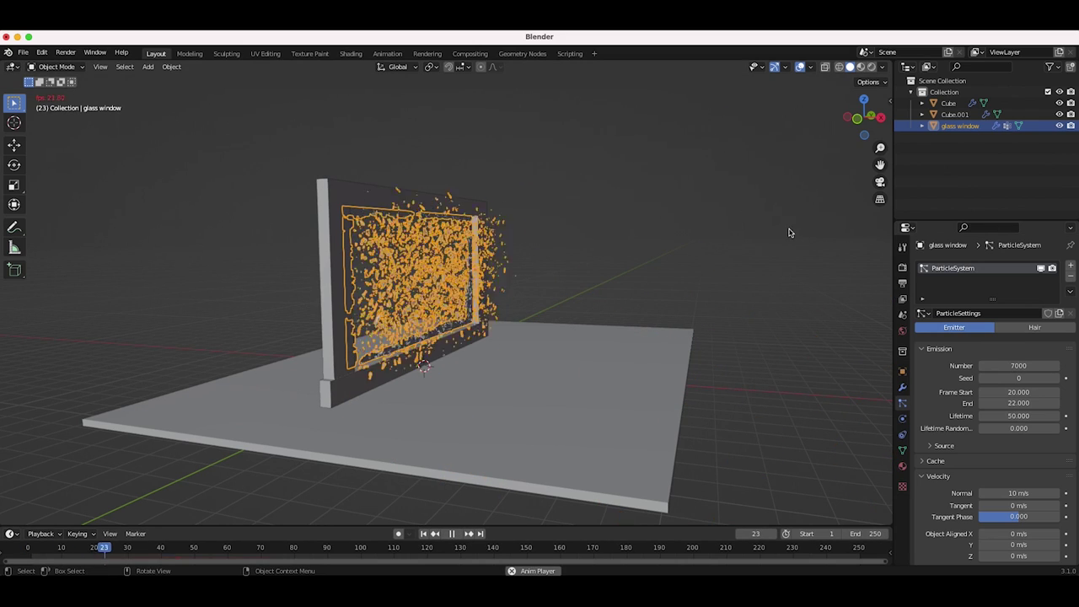
{"action": "key", "text": "space"}
Examine the scattered shards and the glass remnants in the frame at frame 35, up close and from several angles
{"action": "left_click", "coordinate": [660, 258]}
{"action": "scroll", "coordinate": [593, 315], "scroll_direction": "down", "scroll_amount": 3}
{"action": "middle_click_drag", "start_coordinate": [605, 320], "coordinate": [593, 315]}
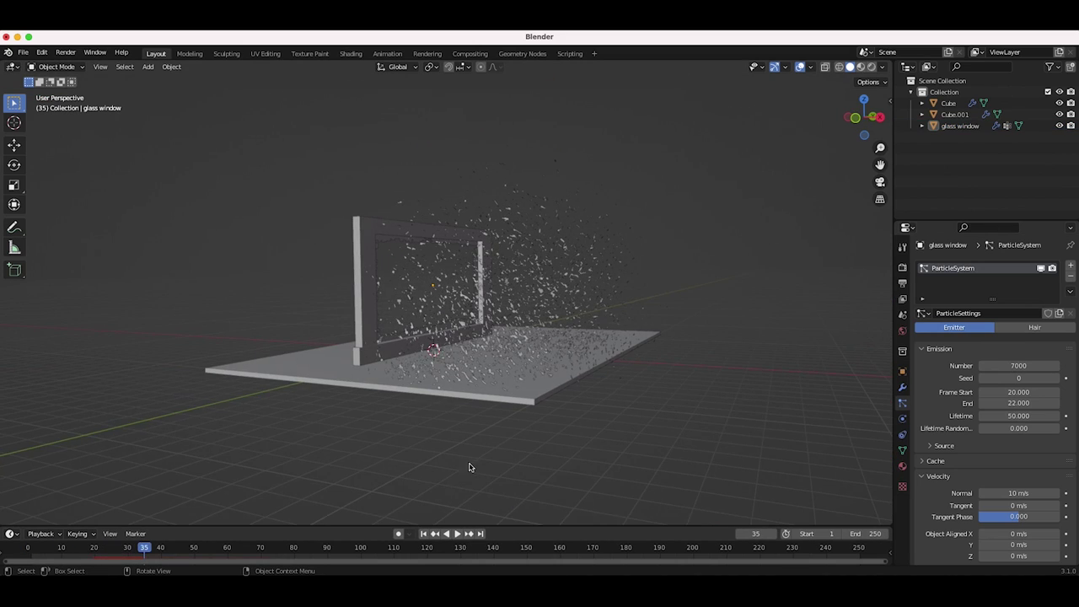
{"action": "mouse_move", "coordinate": [491, 374]}
{"action": "middle_mouse_down"}
{"action": "mouse_move", "coordinate": [407, 374]}
{"action": "mouse_move", "coordinate": [491, 375]}
{"action": "middle_mouse_up"}
{"action": "left_click", "coordinate": [473, 294]}
{"action": "scroll", "coordinate": [473, 295], "scroll_direction": "up", "scroll_amount": 9}
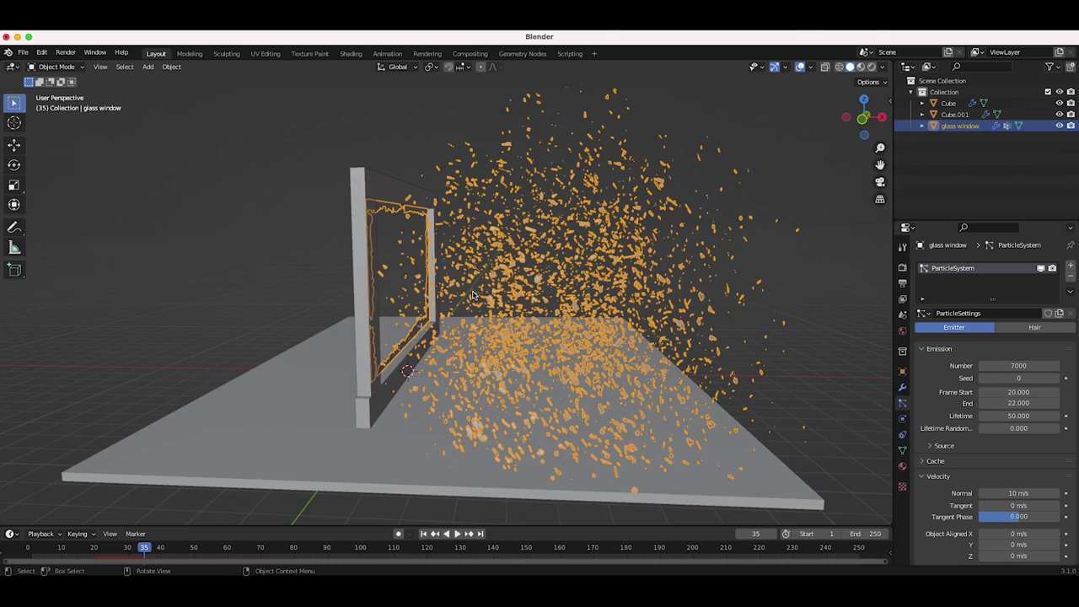
{"action": "scroll", "coordinate": [472, 296], "scroll_direction": "up", "scroll_amount": 3}
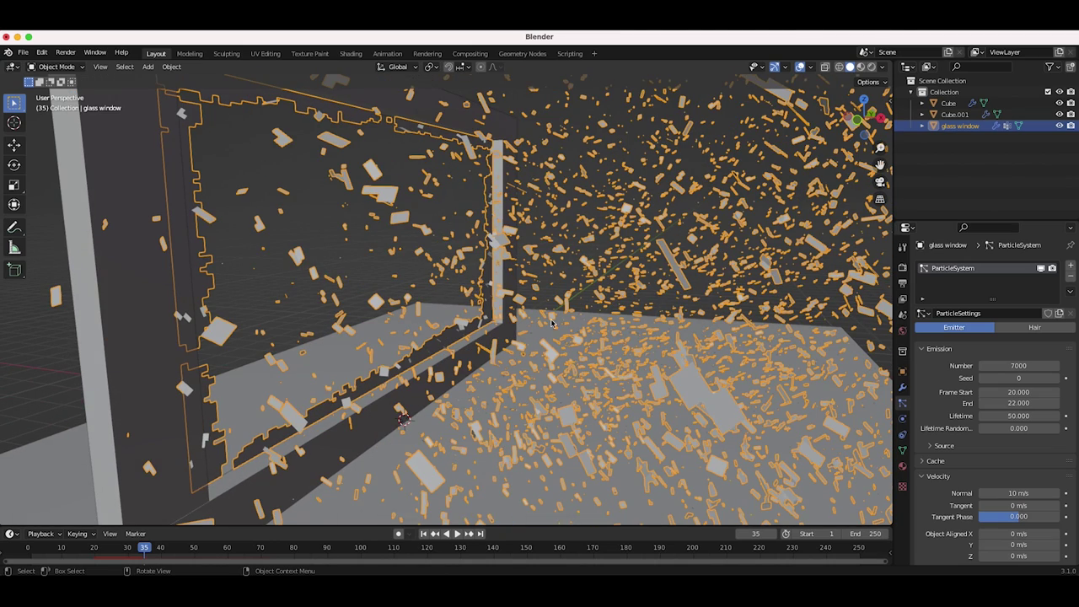
{"action": "middle_click_drag", "start_coordinate": [603, 288], "coordinate": [450, 163]}
{"action": "scroll", "coordinate": [433, 294], "scroll_direction": "down", "scroll_amount": 5}
{"action": "middle_click_drag", "start_coordinate": [433, 294], "coordinate": [465, 322]}
{"action": "scroll", "coordinate": [472, 318], "scroll_direction": "up", "scroll_amount": 1}
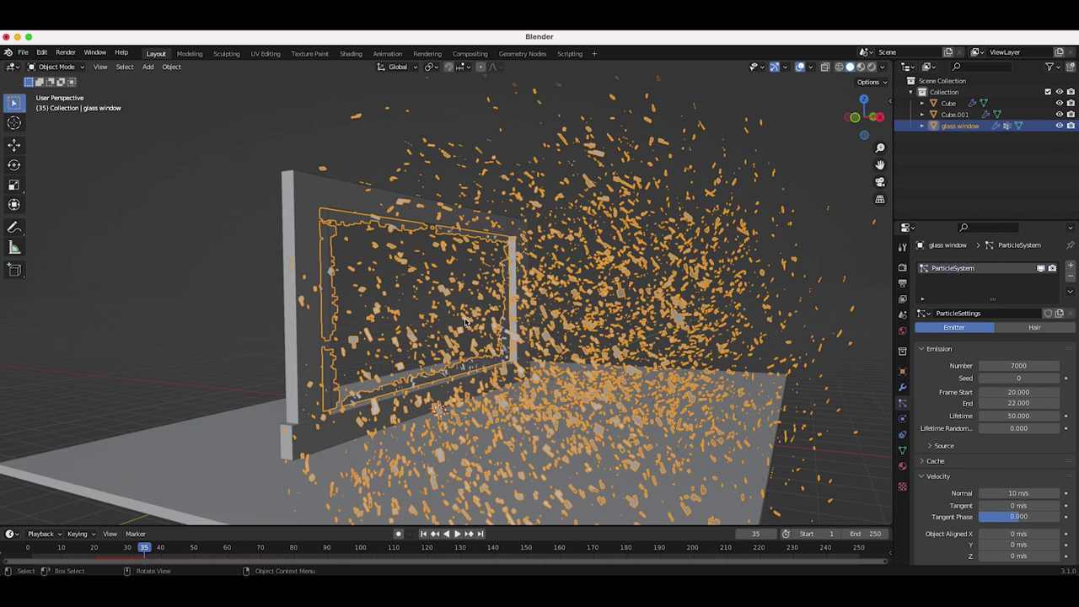
Add a Solidify modifier to the glass window and hide the Cube and Cube.001 objects to isolate the pane
{"action": "left_click", "coordinate": [903, 420]}
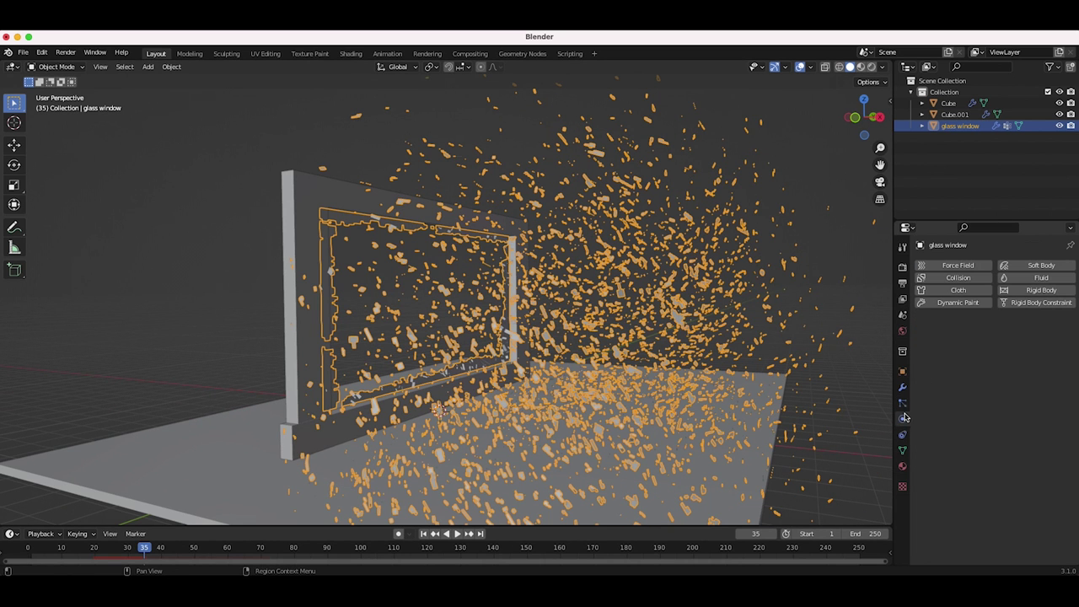
{"action": "left_click", "coordinate": [903, 391]}
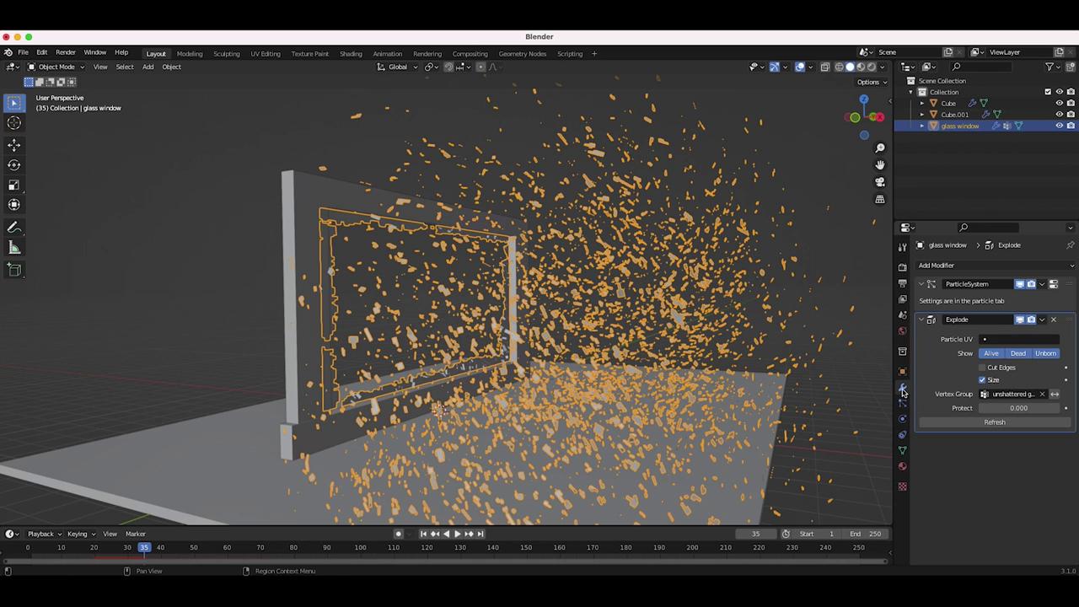
{"action": "left_click", "coordinate": [987, 267]}
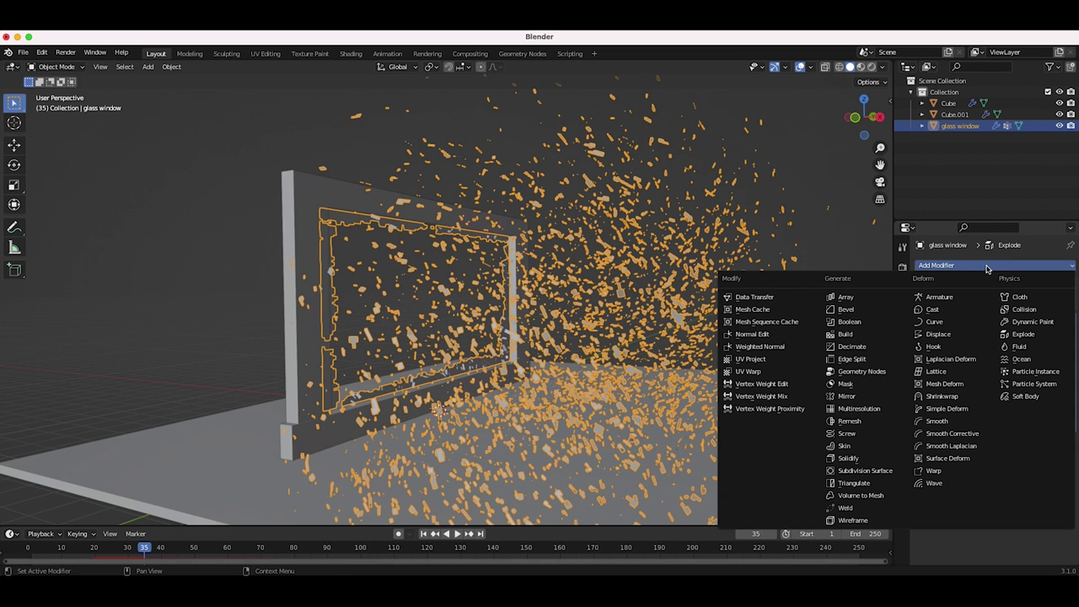
{"action": "left_click", "coordinate": [848, 459]}
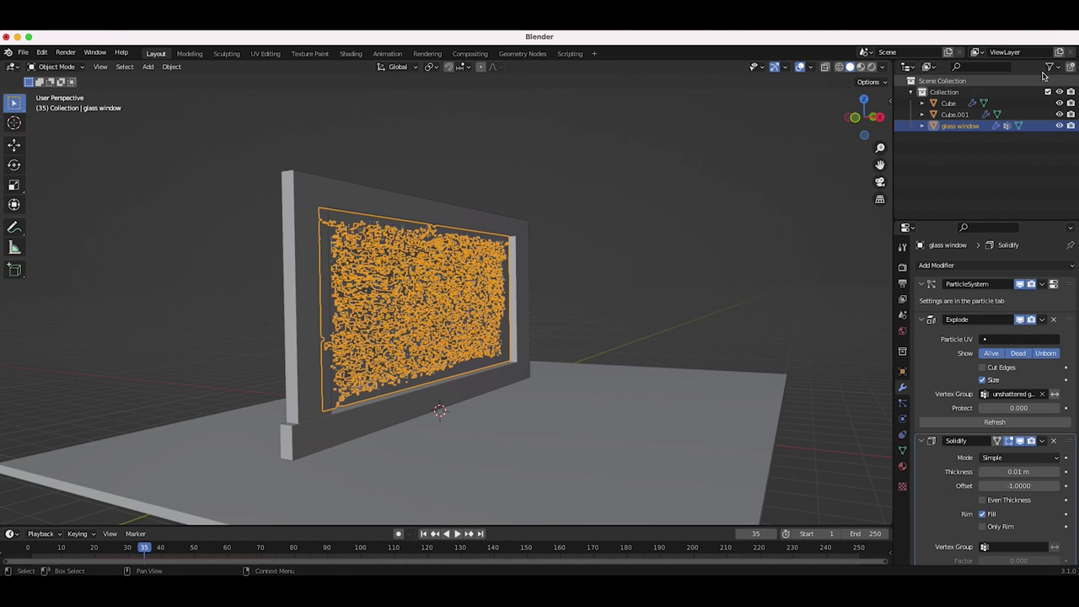
{"action": "left_click", "coordinate": [1060, 103]}
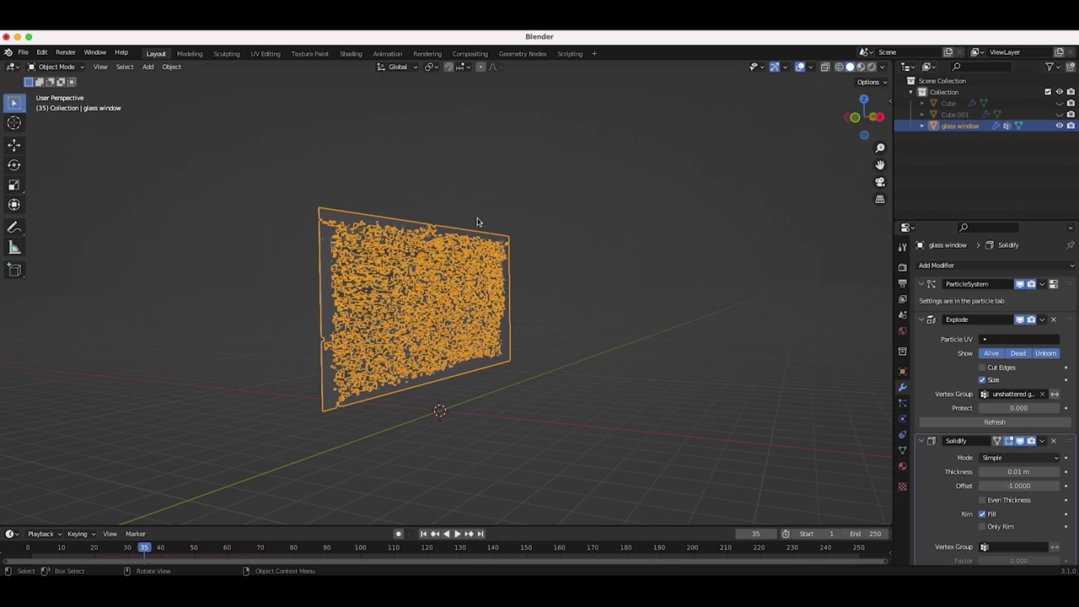
{"action": "left_click", "coordinate": [629, 198]}
{"action": "scroll", "coordinate": [312, 321], "scroll_direction": "up", "scroll_amount": 8}
{"action": "scroll", "coordinate": [313, 321], "scroll_direction": "left", "scroll_amount": 4}
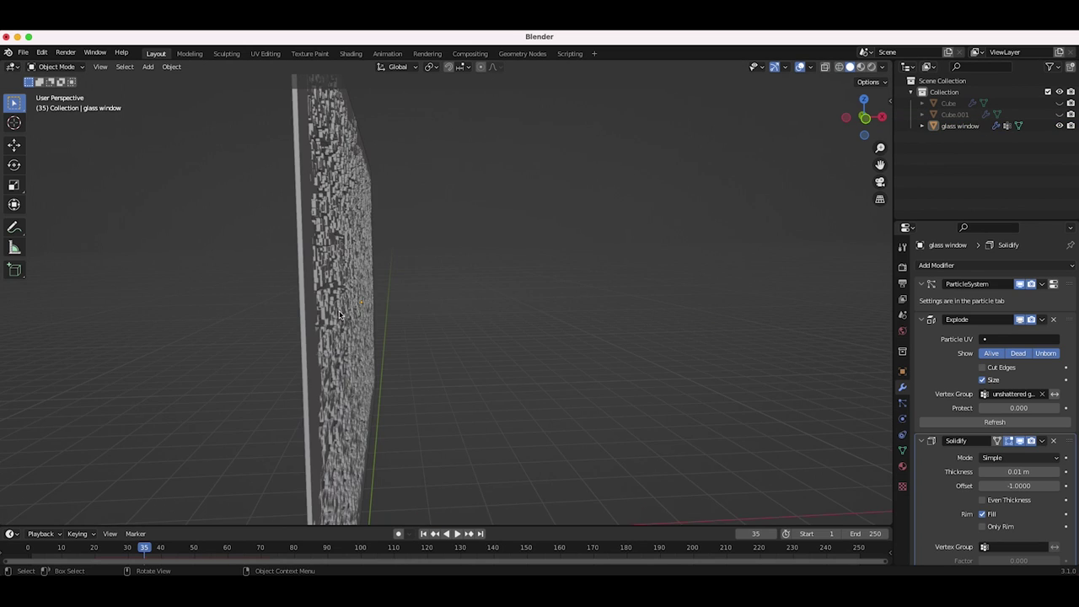
Try exaggerated Solidify thickness values on the glass window, including 0.61 m and -0.18 m
{"action": "left_click", "coordinate": [317, 318]}
{"action": "scroll", "coordinate": [299, 333], "scroll_direction": "left", "scroll_amount": 4, "text": "shift"}
{"action": "scroll", "coordinate": [299, 333], "scroll_direction": "right", "scroll_amount": 3}
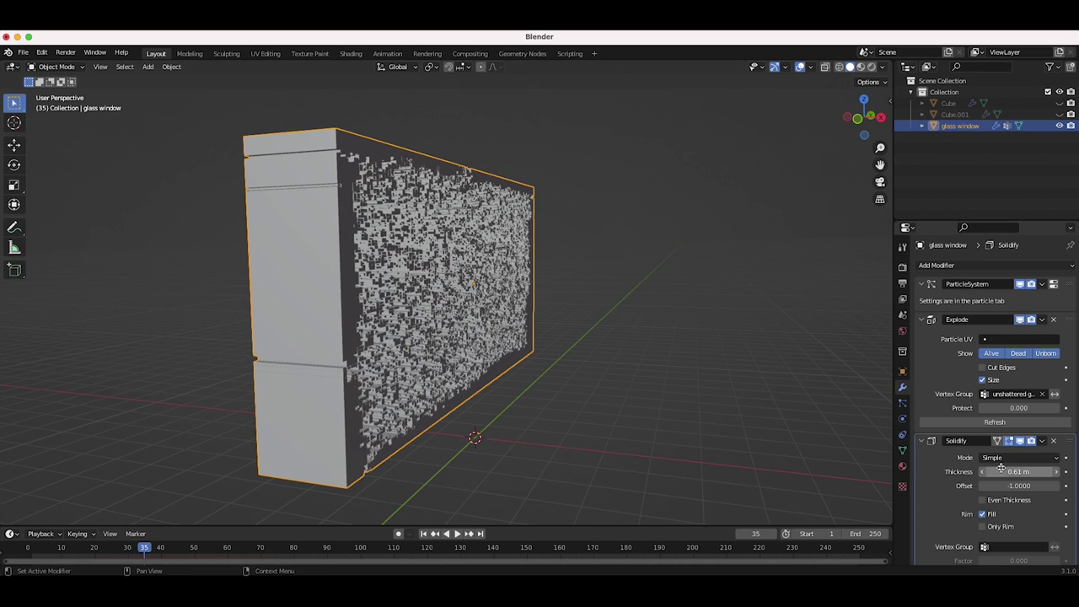
{"action": "left_click_drag", "start_coordinate": [1018, 471], "coordinate": [441, 540]}
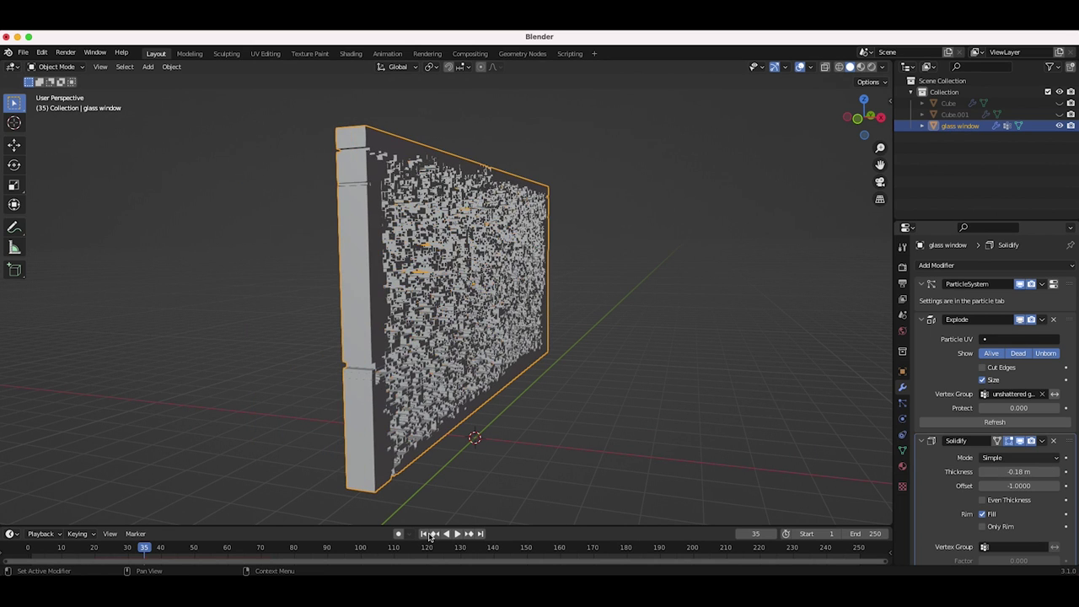
Return to frame 1 and set the glass window's Solidify thickness to 0.01 m
{"action": "left_click", "coordinate": [424, 534]}
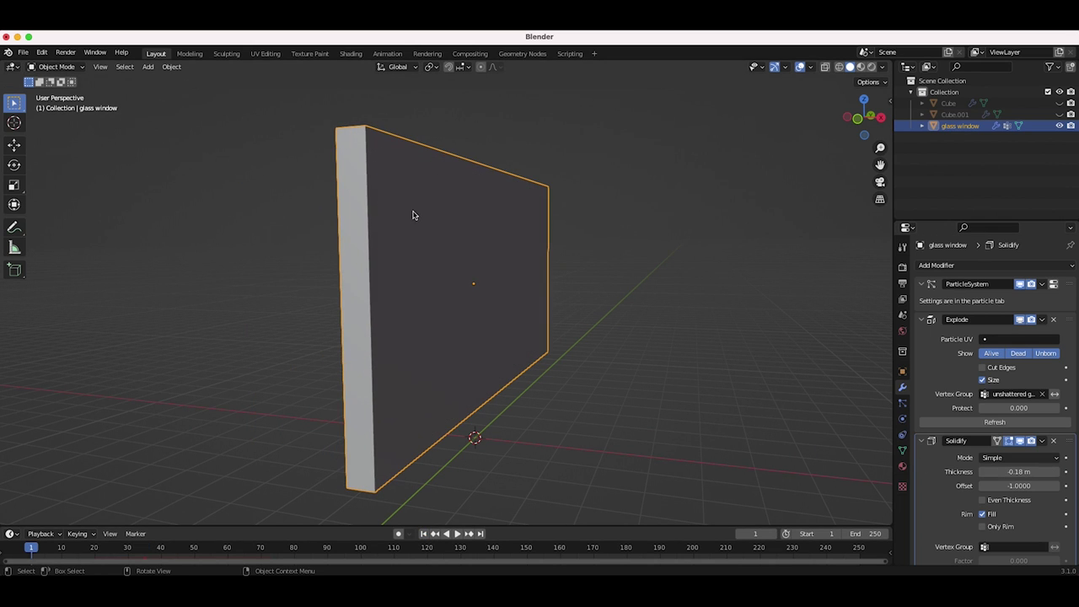
{"action": "left_click_drag", "start_coordinate": [1019, 472], "coordinate": [945, 464]}
{"action": "left_click", "coordinate": [1004, 472]}
{"action": "key", "text": "BackSpace"}
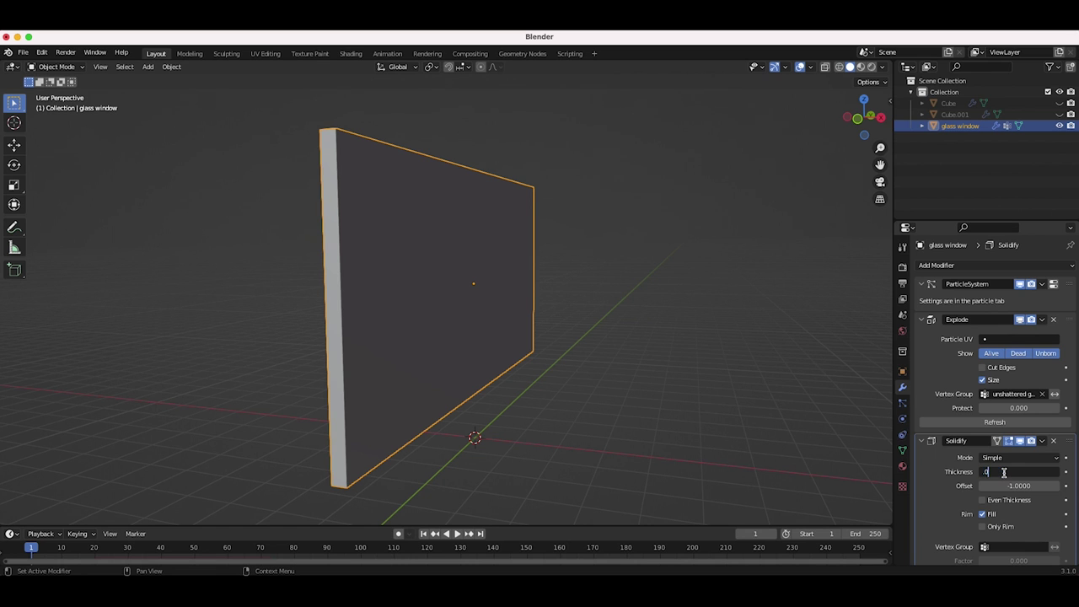
{"action": "type", "text": ".01"}
{"action": "key", "text": "Return"}
Examine the thickness of the intact glass pane along its edge from several angles
{"action": "left_click", "coordinate": [702, 380]}
{"action": "scroll", "coordinate": [494, 361], "scroll_direction": "left", "scroll_amount": 5}
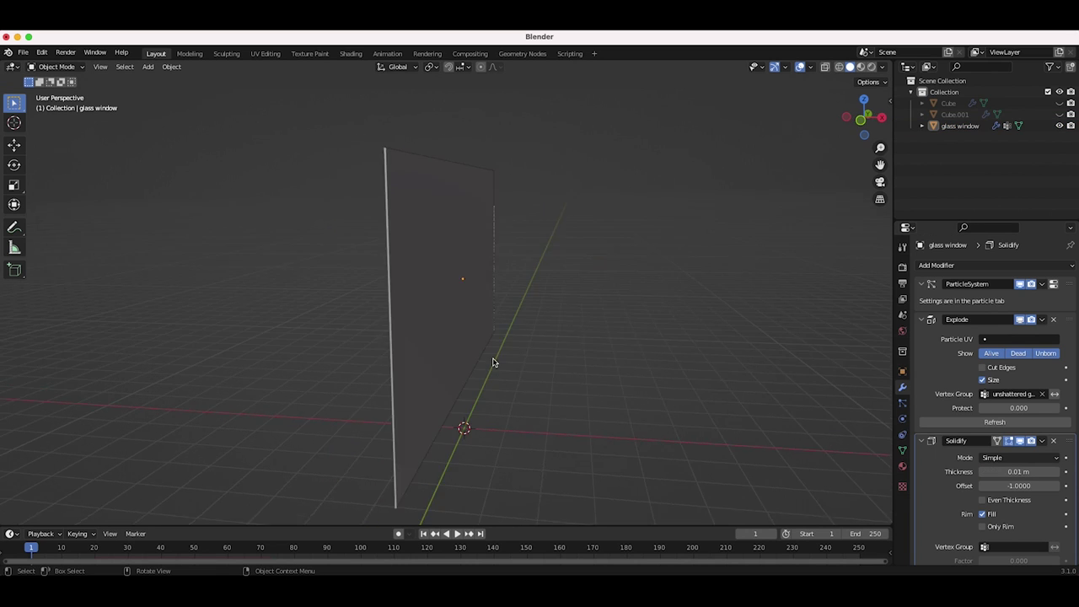
{"action": "scroll", "coordinate": [494, 363], "scroll_direction": "left", "scroll_amount": 3}
{"action": "scroll", "coordinate": [536, 320], "scroll_direction": "up", "scroll_amount": 2}
{"action": "scroll", "coordinate": [536, 321], "scroll_direction": "right", "scroll_amount": 5}
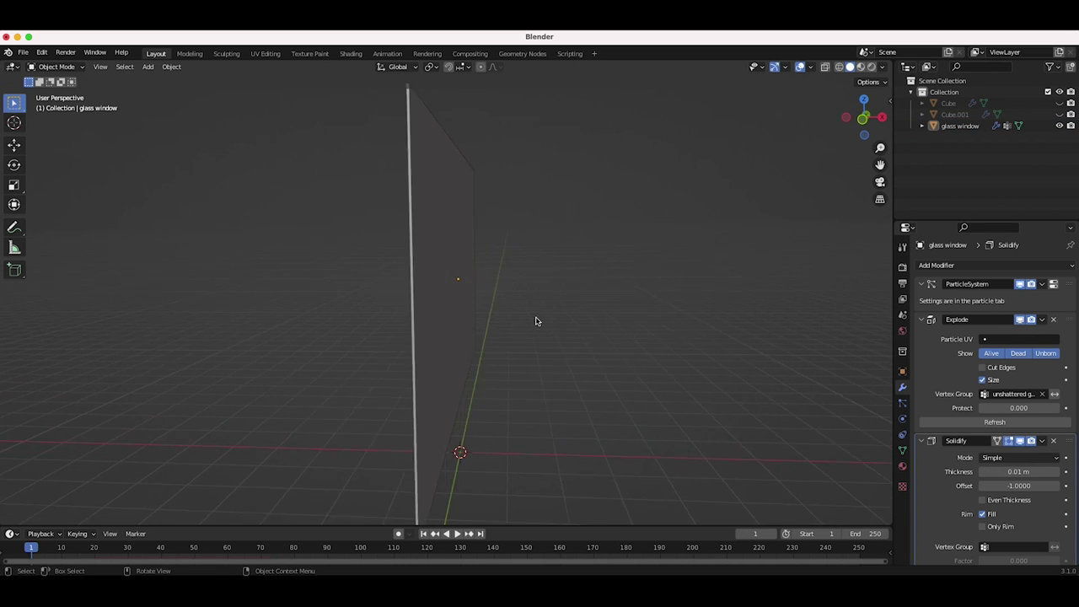
{"action": "scroll", "coordinate": [470, 289], "scroll_direction": "left", "scroll_amount": 2}
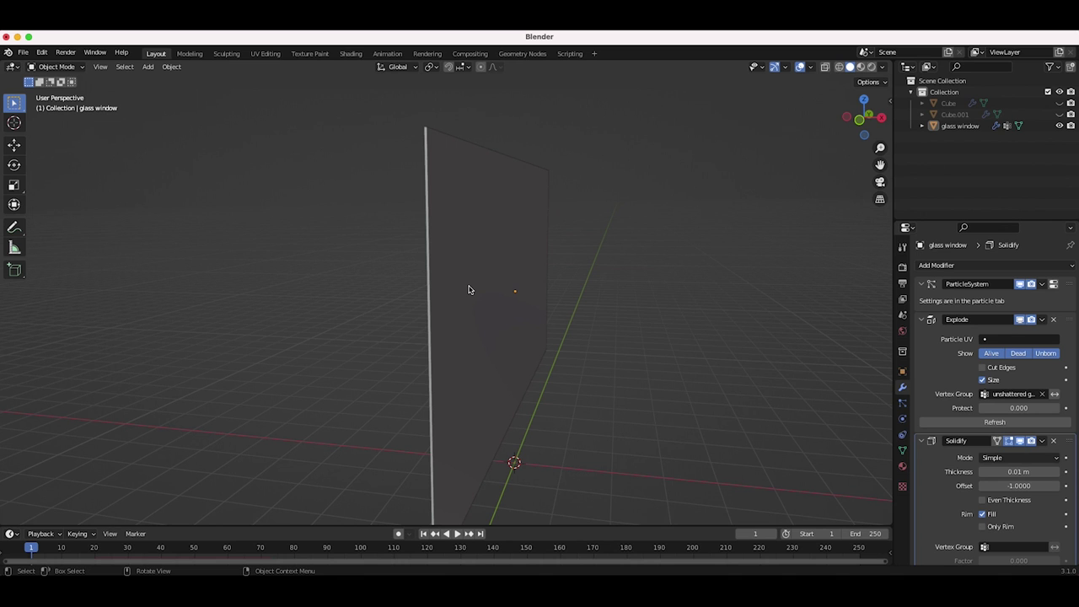
{"action": "scroll", "coordinate": [468, 289], "scroll_direction": "right", "scroll_amount": 3}
{"action": "scroll", "coordinate": [545, 394], "scroll_direction": "left", "scroll_amount": 3, "text": "shift"}
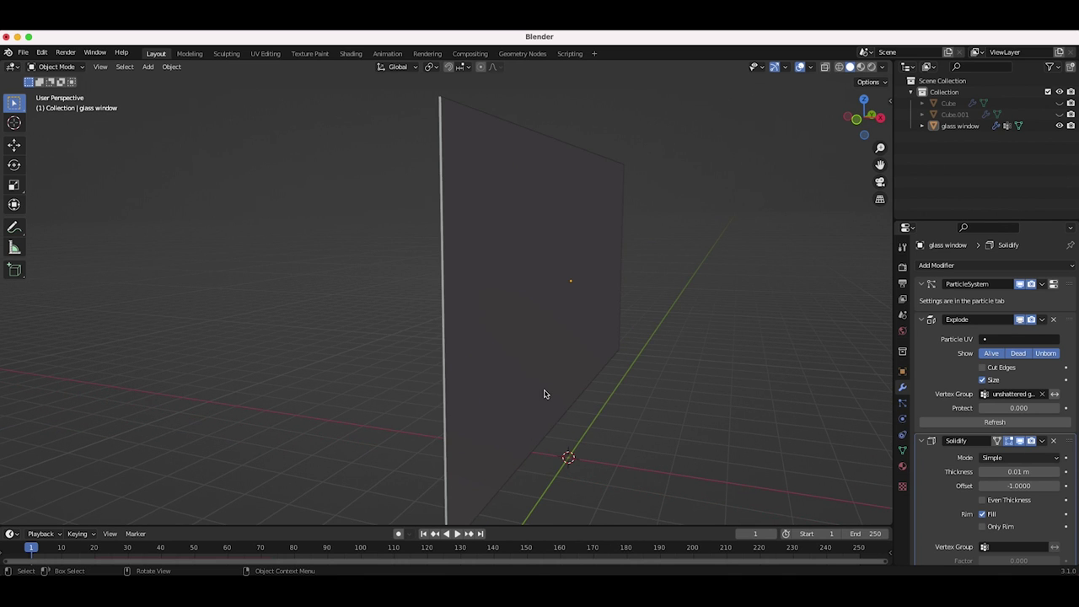
{"action": "scroll", "coordinate": [519, 259], "scroll_direction": "right", "scroll_amount": 3}
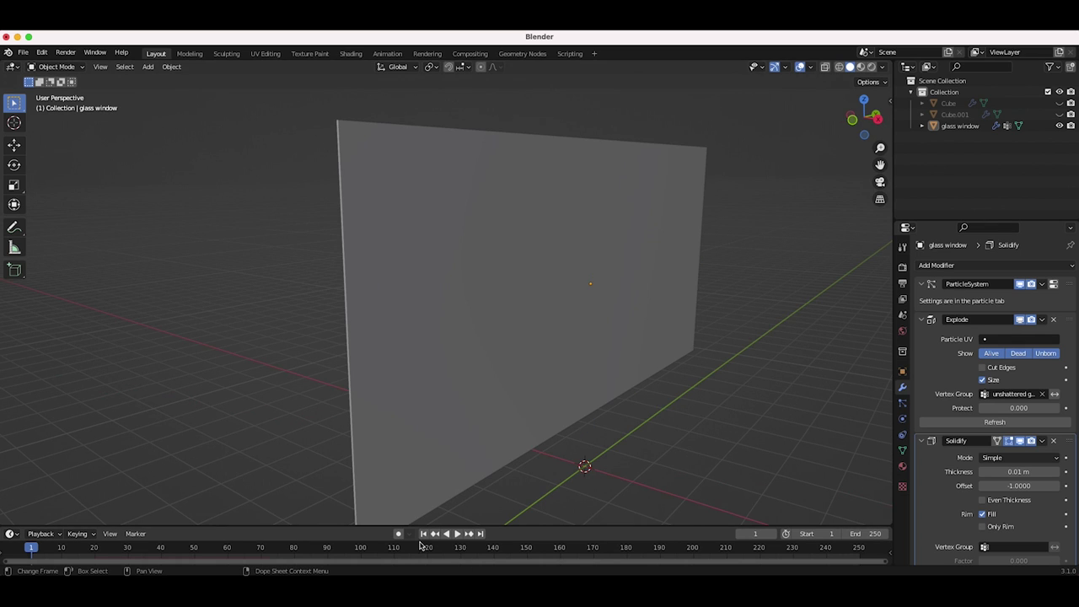
Play the explosion to frame 29 and examine the thickened shards and the remaining glass edges up close
{"action": "scroll", "coordinate": [610, 423], "scroll_direction": "down", "scroll_amount": 2}
{"action": "key", "text": "space"}
{"action": "scroll", "coordinate": [761, 347], "scroll_direction": "down", "scroll_amount": 3}
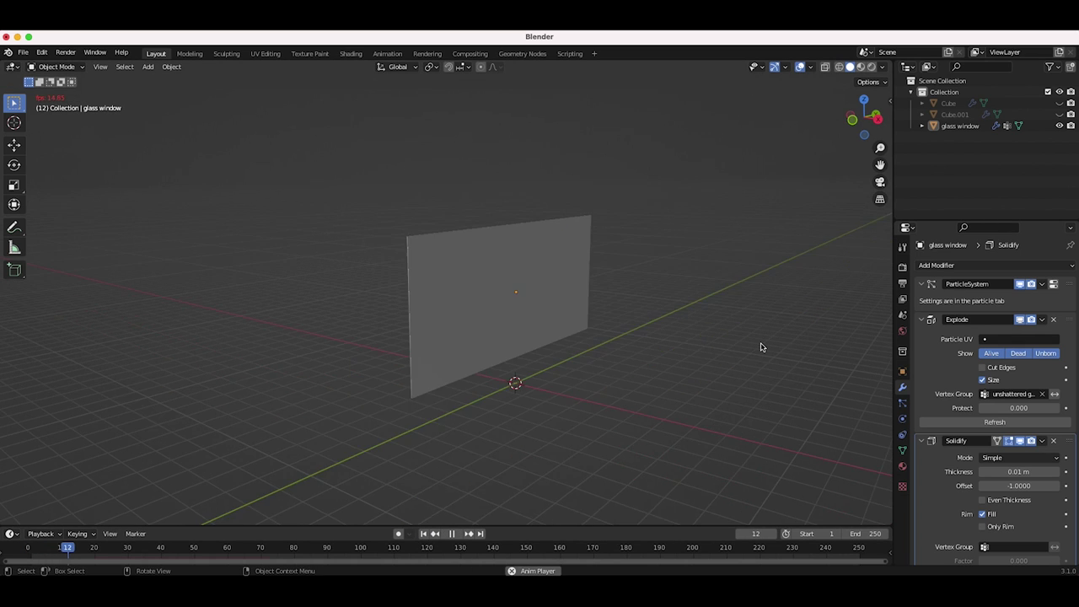
{"action": "scroll", "coordinate": [761, 346], "scroll_direction": "left", "scroll_amount": 3}
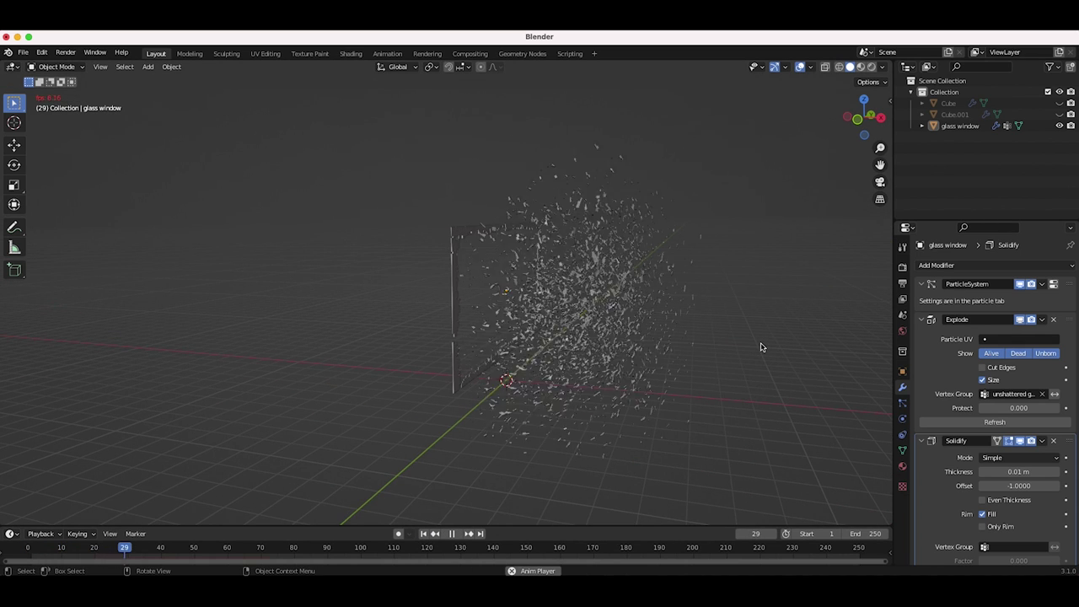
{"action": "key", "text": "space"}
{"action": "scroll", "coordinate": [761, 347], "scroll_direction": "right", "scroll_amount": 3}
{"action": "scroll", "coordinate": [761, 347], "scroll_direction": "up", "scroll_amount": 5}
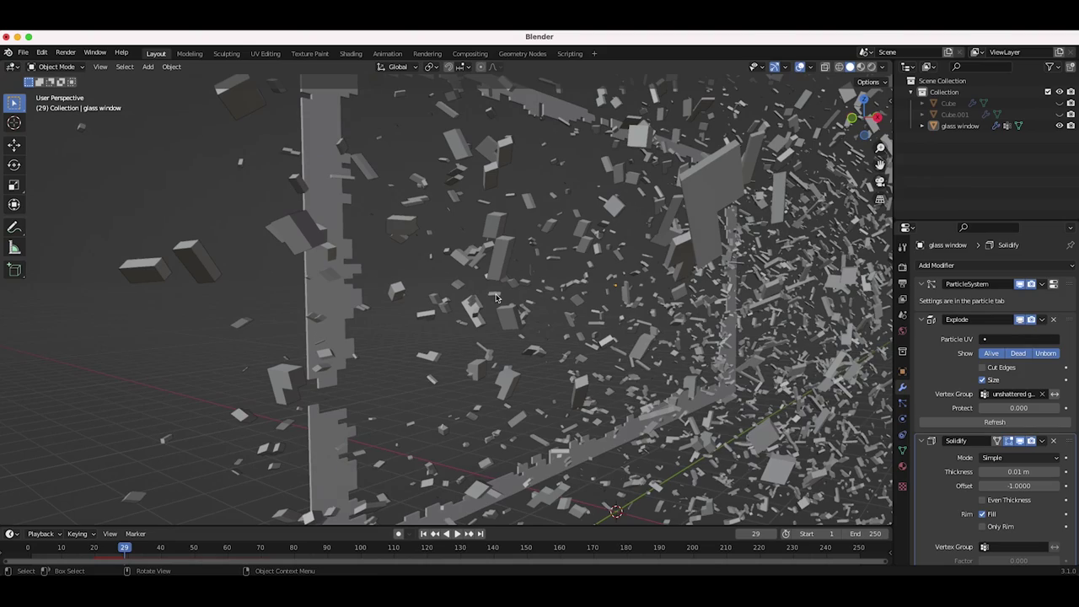
{"action": "scroll", "coordinate": [496, 298], "scroll_direction": "down", "scroll_amount": 3}
{"action": "scroll", "coordinate": [501, 327], "scroll_direction": "right", "scroll_amount": 5}
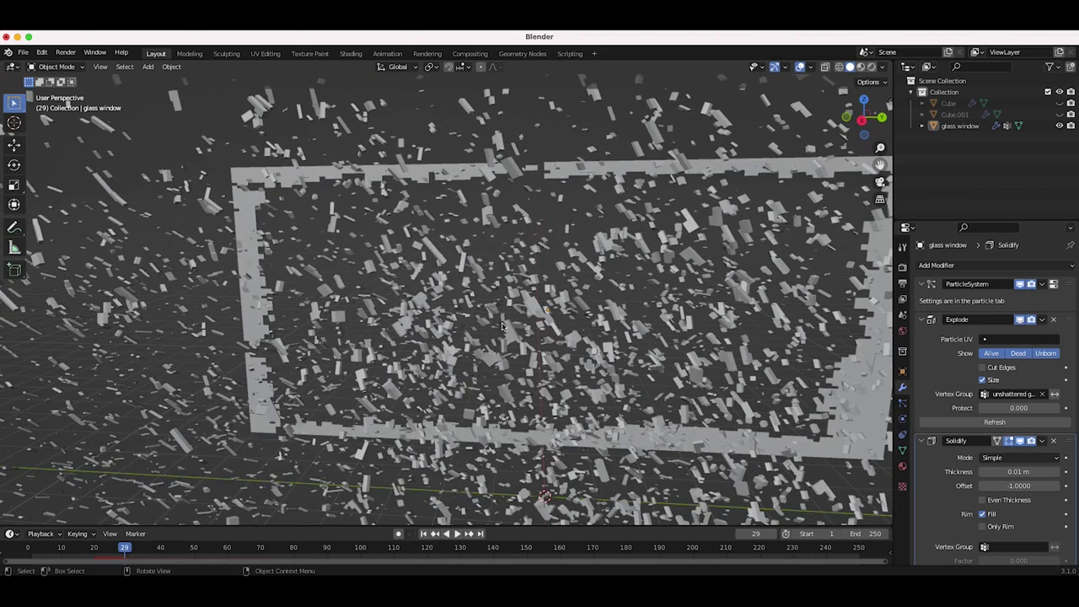
Set the Solidify thickness to 0.006 m and enable Cut Edges in the Explode modifier
{"action": "left_click", "coordinate": [992, 472]}
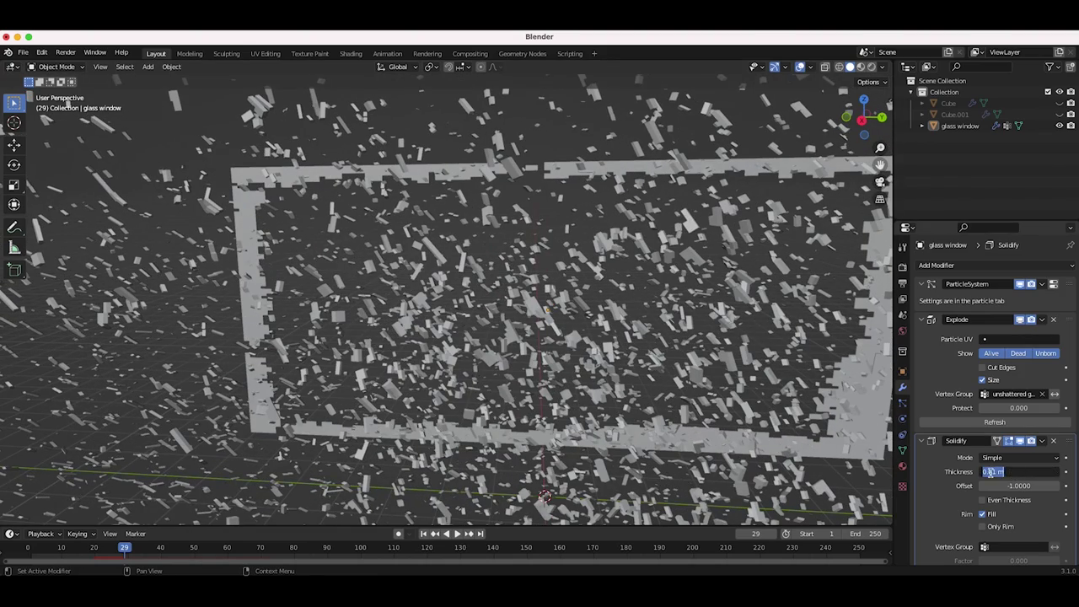
{"action": "left_click", "coordinate": [996, 472]}
{"action": "key", "text": "Return"}
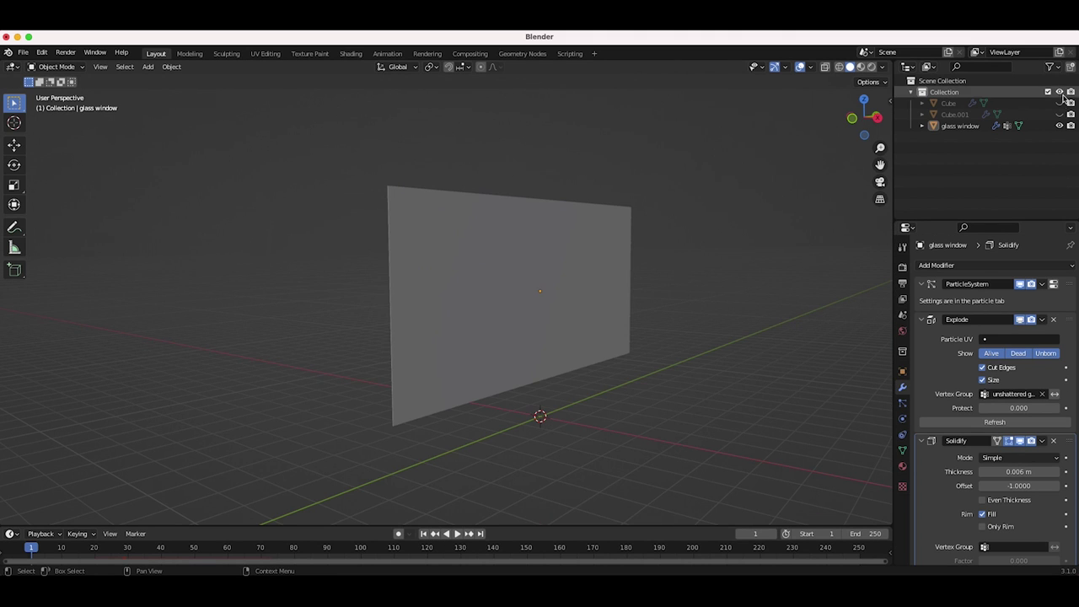
Unhide the Cube and Cube.001 objects and play the explosion to frame 32
{"action": "left_click", "coordinate": [1060, 102]}
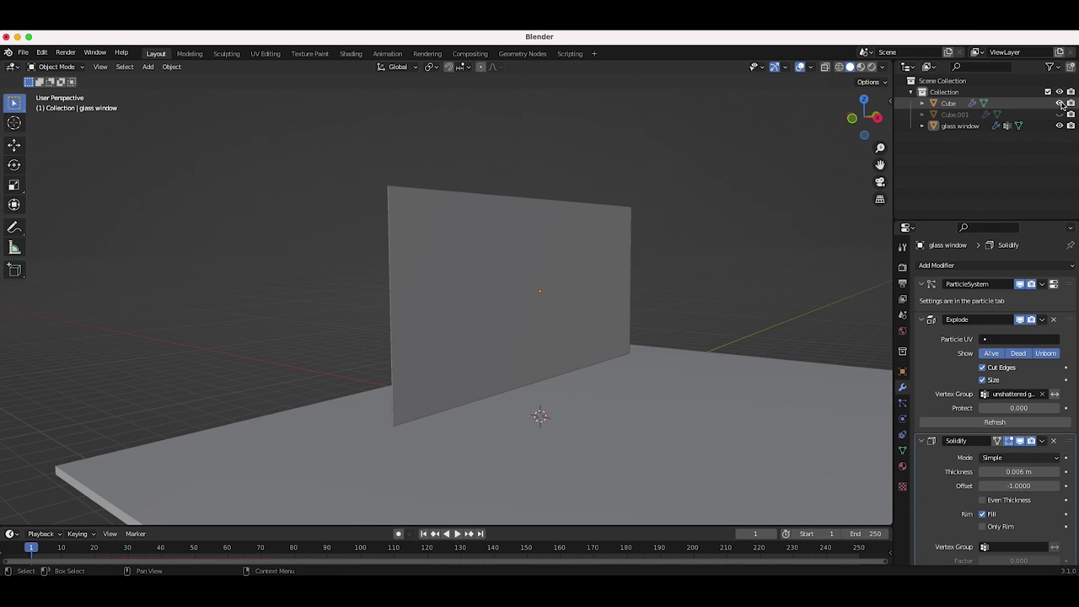
{"action": "left_click", "coordinate": [1059, 114]}
{"action": "middle_click_drag", "start_coordinate": [545, 282], "coordinate": [544, 283]}
{"action": "key", "text": "space"}
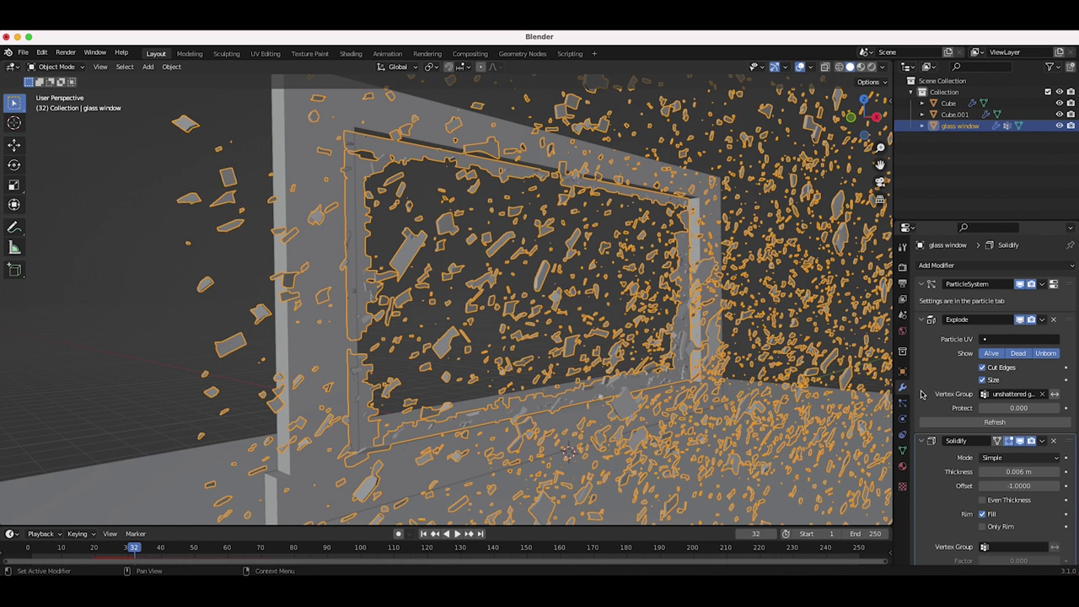
Set the particles' angular velocity amount to 20 and the rotation's Randomize Phase to 1
{"action": "left_click", "coordinate": [903, 404]}
{"action": "scroll", "coordinate": [1000, 314], "scroll_direction": "down", "scroll_amount": 12}
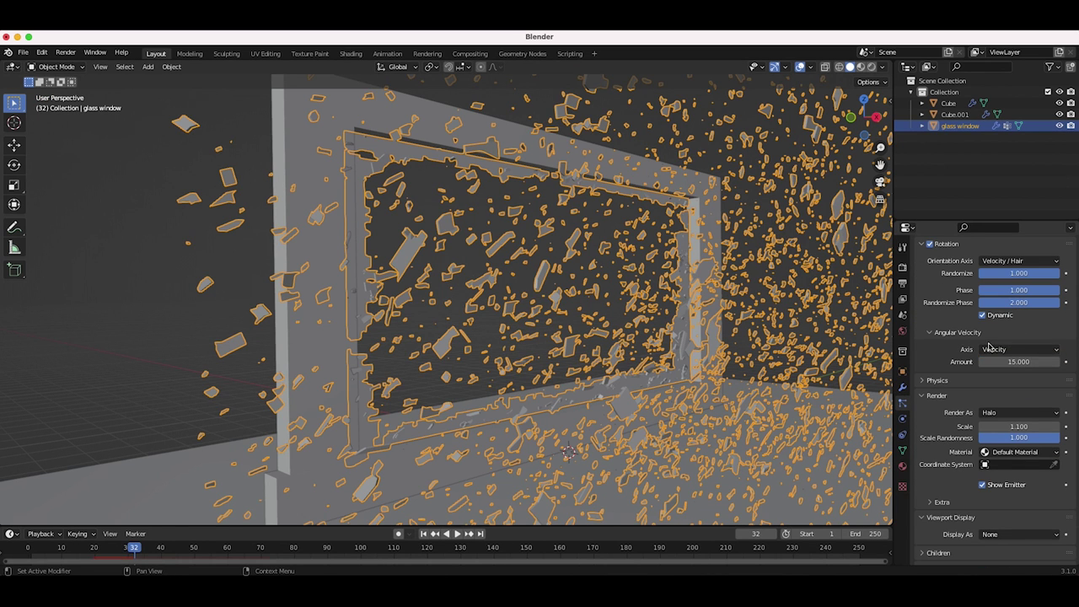
{"action": "scroll", "coordinate": [1000, 314], "scroll_direction": "up", "scroll_amount": 1}
{"action": "left_click", "coordinate": [1037, 389]}
{"action": "type", "text": "20"}
{"action": "key", "text": "Return"}
{"action": "left_click", "coordinate": [1016, 331]}
{"action": "type", "text": "1"}
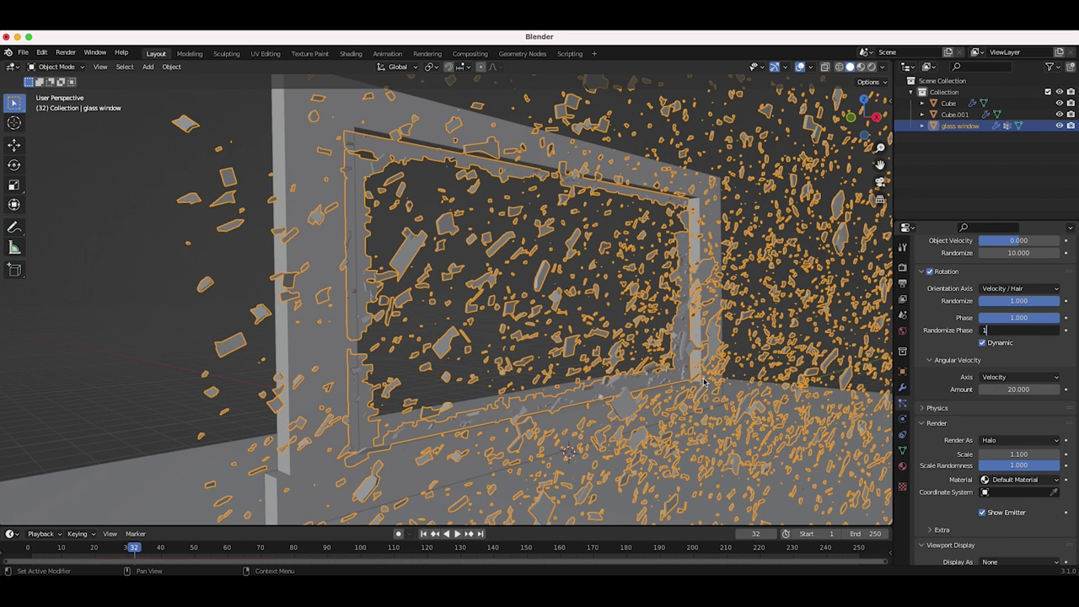
{"action": "key", "text": "Return"}
Replay the explosion from frame 1 to frame 32 and examine the rotated shards around the frame from several angles
{"action": "scroll", "coordinate": [666, 320], "scroll_direction": "down", "scroll_amount": 8}
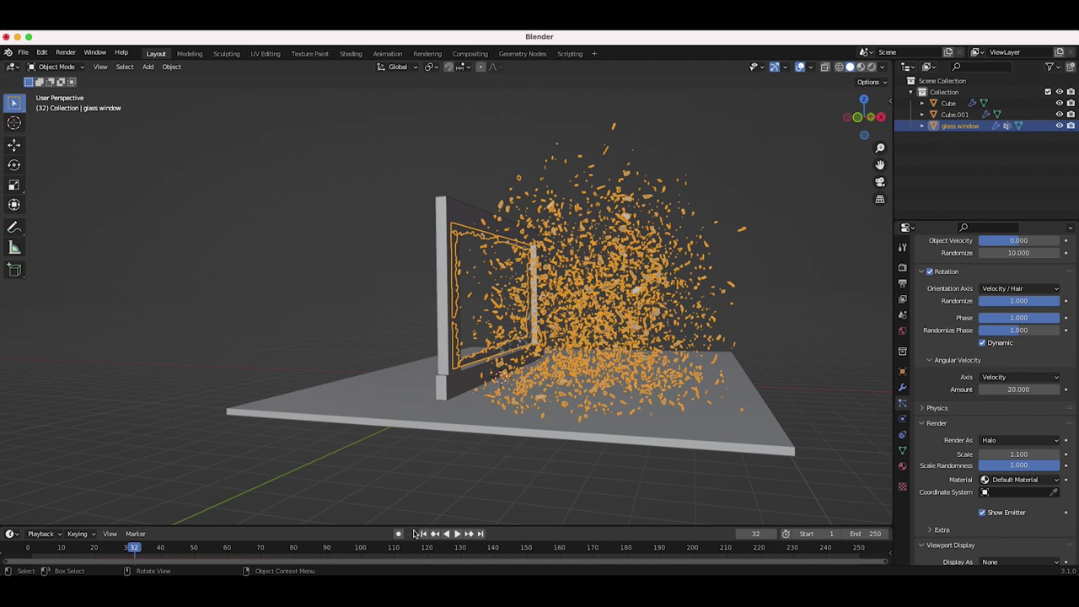
{"action": "left_click", "coordinate": [423, 534]}
{"action": "left_click", "coordinate": [455, 534]}
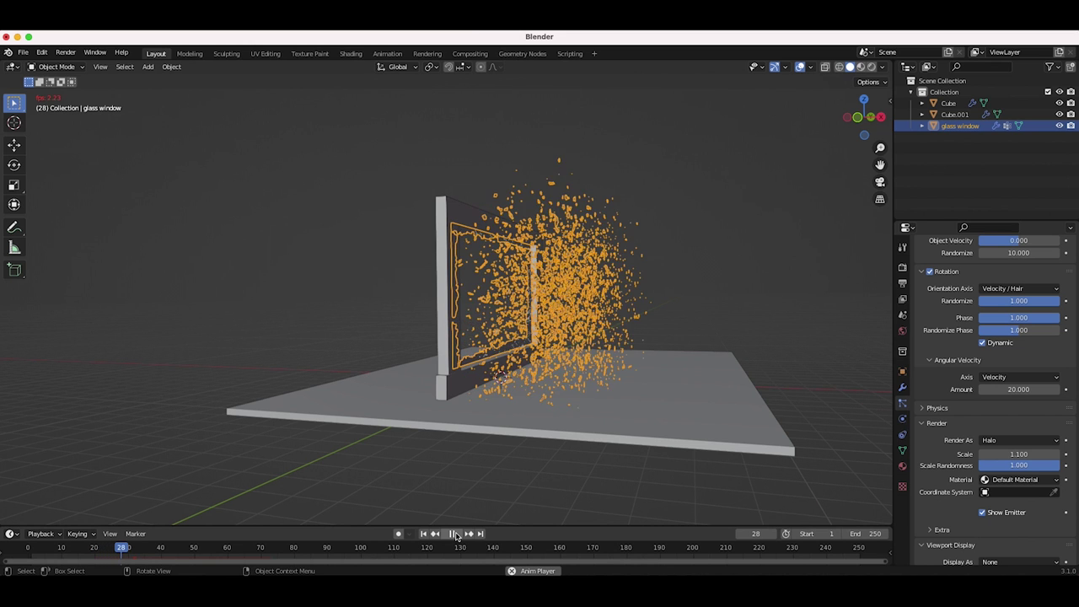
{"action": "left_click", "coordinate": [455, 536]}
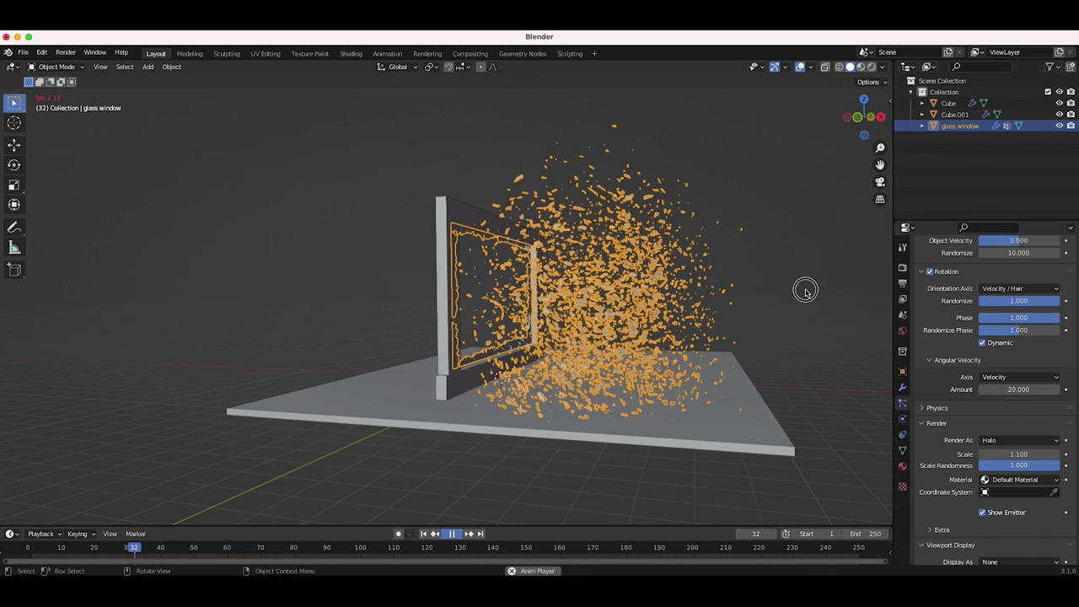
{"action": "left_click", "coordinate": [807, 294]}
{"action": "middle_click_drag", "start_coordinate": [807, 294], "coordinate": [611, 310]}
{"action": "scroll", "coordinate": [611, 310], "scroll_direction": "up", "scroll_amount": 5}
{"action": "scroll", "coordinate": [610, 309], "scroll_direction": "right", "scroll_amount": 3, "text": "shift"}
{"action": "scroll", "coordinate": [611, 310], "scroll_direction": "right", "scroll_amount": 5}
{"action": "scroll", "coordinate": [611, 309], "scroll_direction": "down", "scroll_amount": 5}
{"action": "scroll", "coordinate": [944, 488], "scroll_direction": "down", "scroll_amount": 1}
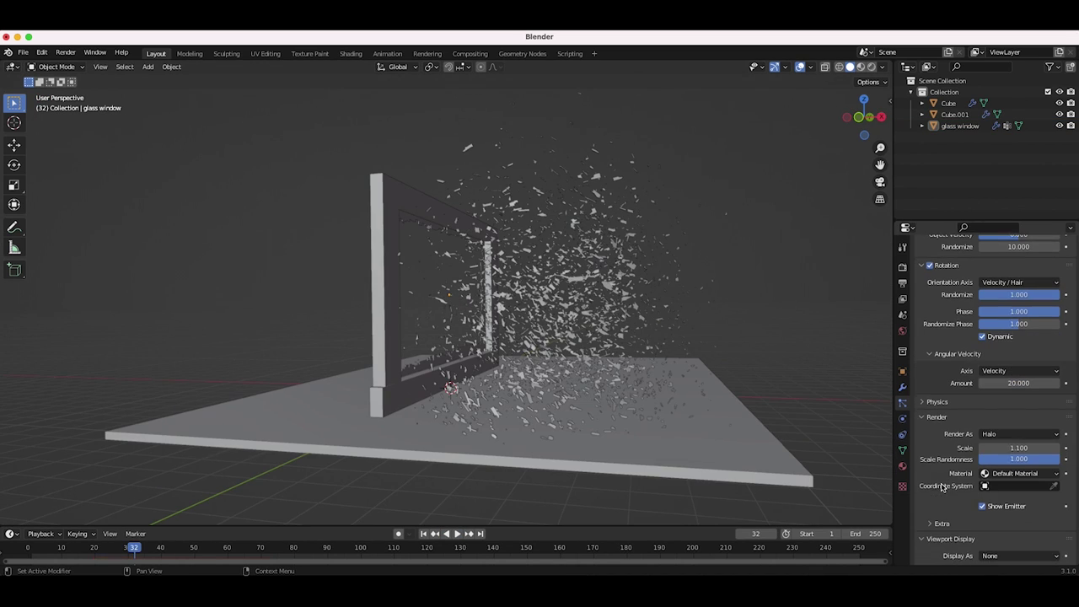
Set the particles' drag force to 1 in the physics settings and replay the explosion to about frame 32
{"action": "left_click", "coordinate": [923, 417]}
{"action": "left_click", "coordinate": [934, 401]}
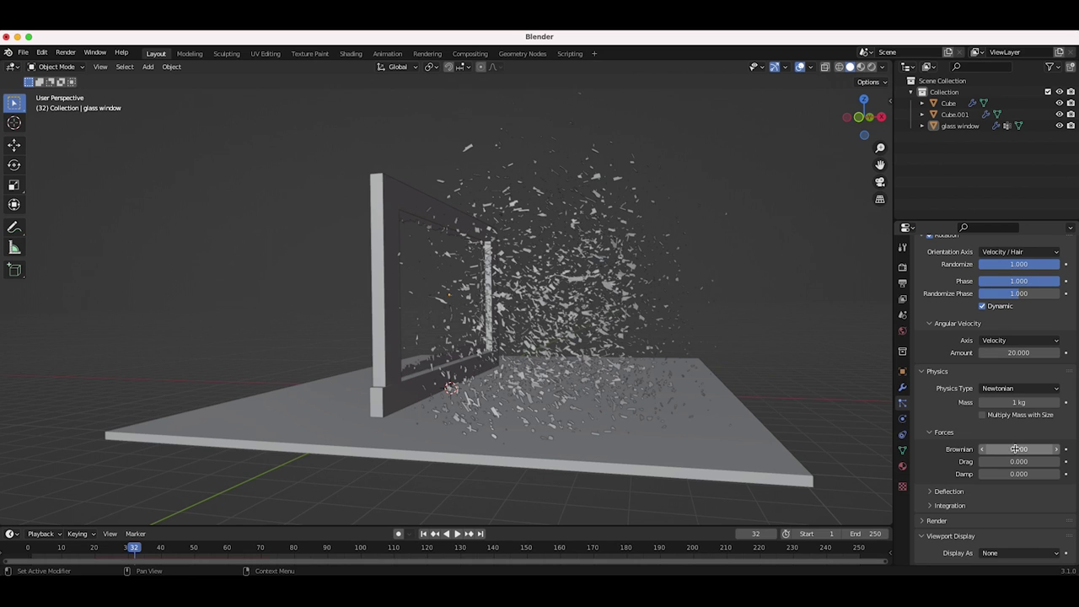
{"action": "left_click", "coordinate": [1014, 461]}
{"action": "left_click_drag", "start_coordinate": [1018, 461], "coordinate": [1045, 461]}
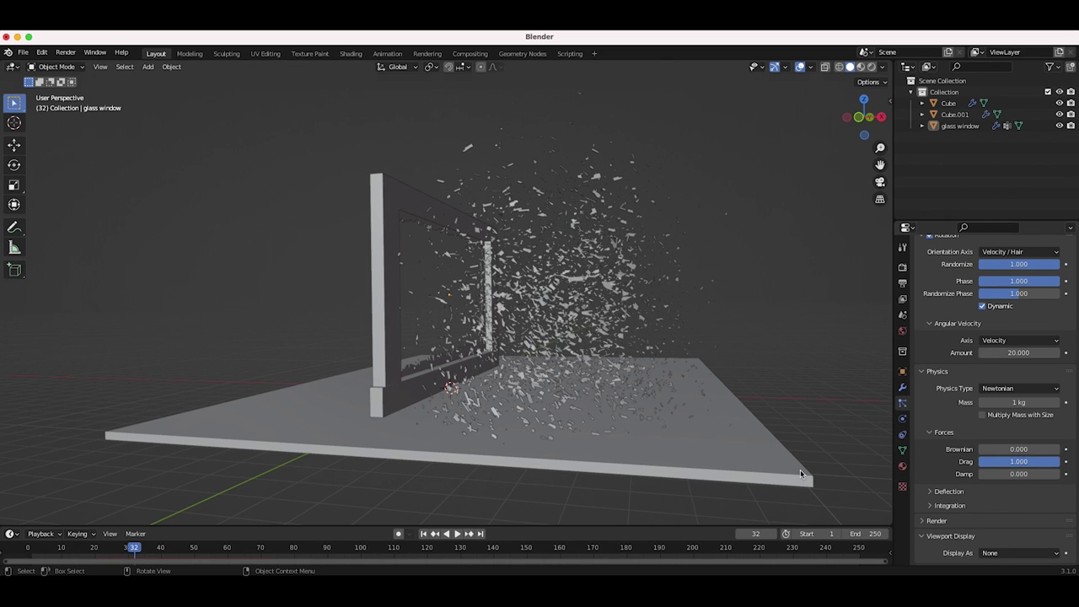
{"action": "left_click", "coordinate": [456, 533]}
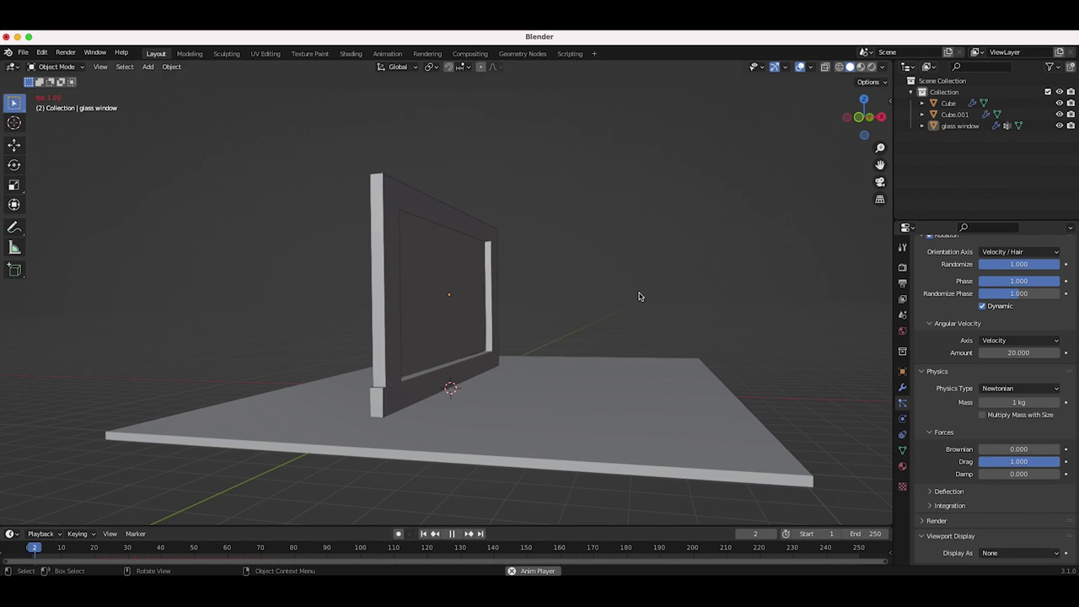
{"action": "scroll", "coordinate": [731, 232], "scroll_direction": "down", "scroll_amount": 2}
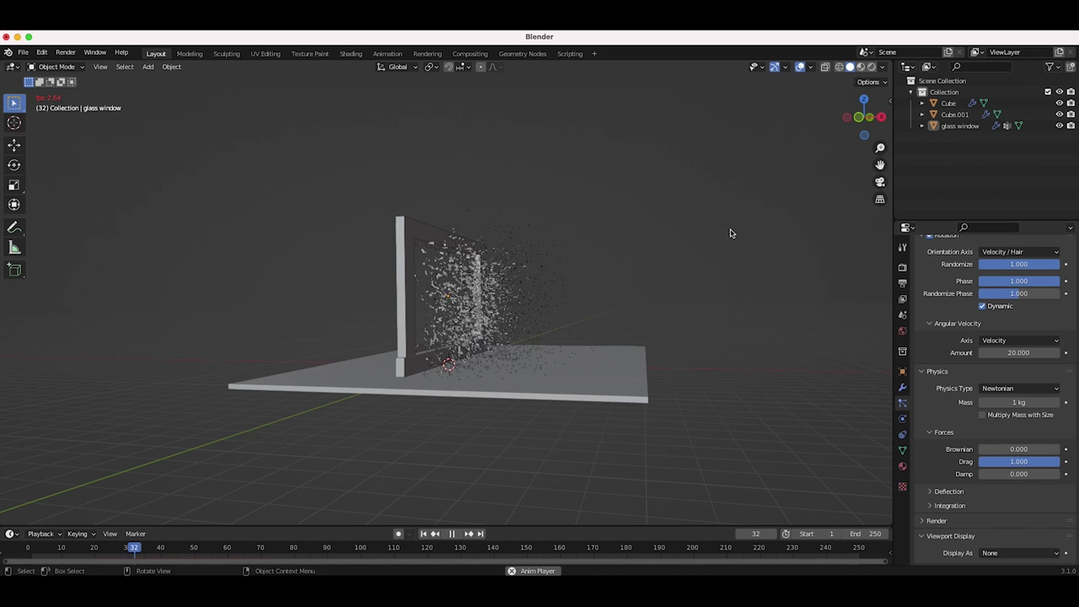
{"action": "key", "text": "space"}
{"action": "middle_click_drag", "start_coordinate": [731, 233], "coordinate": [527, 328]}
Set the particles' drag force to 0.2 and replay the explosion to frame 38
{"action": "left_click", "coordinate": [1014, 461]}
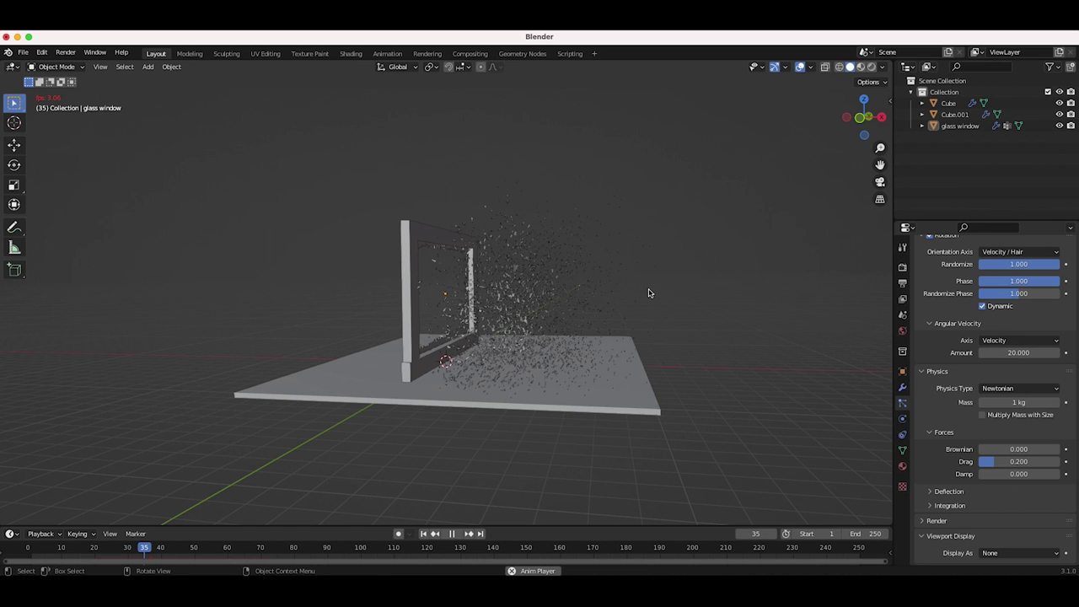
{"action": "key", "text": "space"}
Set the particles' drag force to 0.05, replay the explosion to frame 47 and examine the flying shards up close
{"action": "double_click", "coordinate": [999, 461]}
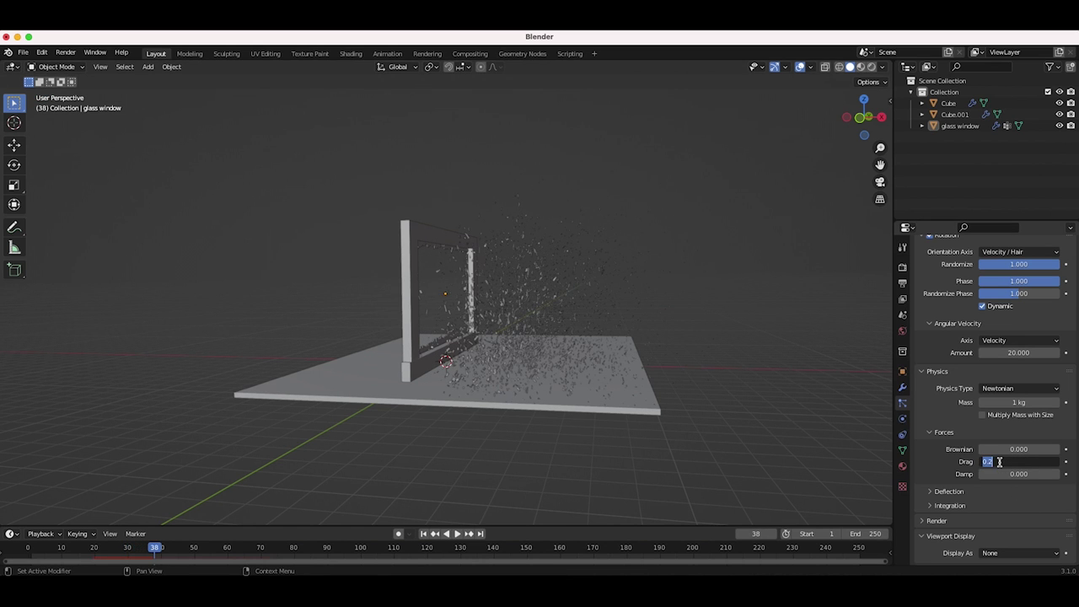
{"action": "type", "text": ".05"}
{"action": "key", "text": "Return"}
{"action": "key", "text": "shift+Left"}
{"action": "key", "text": "space"}
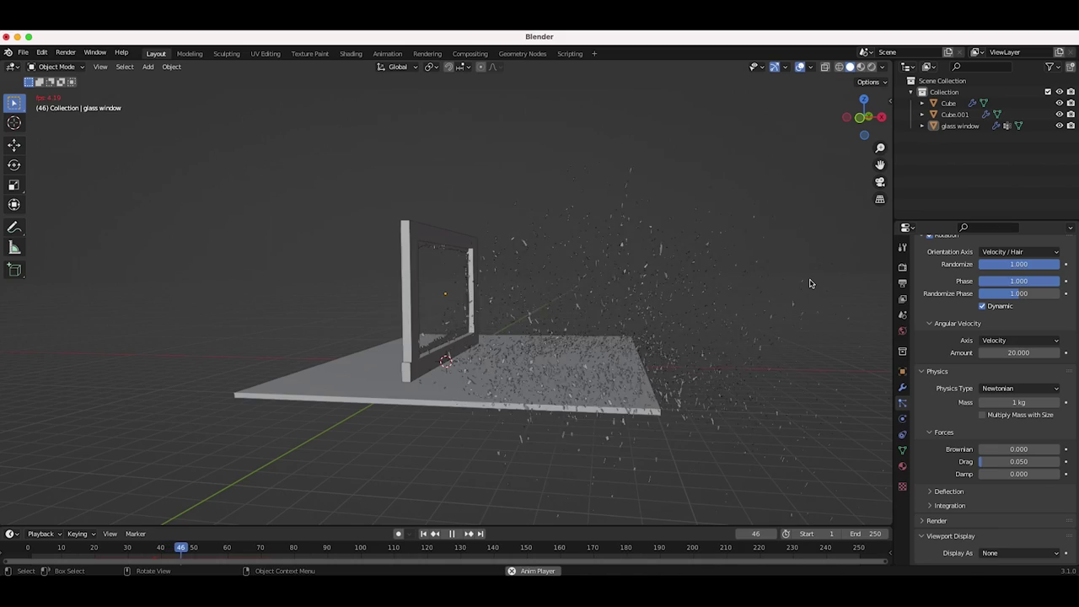
{"action": "key", "text": "space"}
{"action": "middle_click_drag", "start_coordinate": [804, 284], "coordinate": [763, 279]}
{"action": "left_click", "coordinate": [627, 313]}
{"action": "middle_click_drag", "start_coordinate": [626, 314], "coordinate": [576, 313]}
{"action": "scroll", "coordinate": [576, 314], "scroll_direction": "up", "scroll_amount": 3}
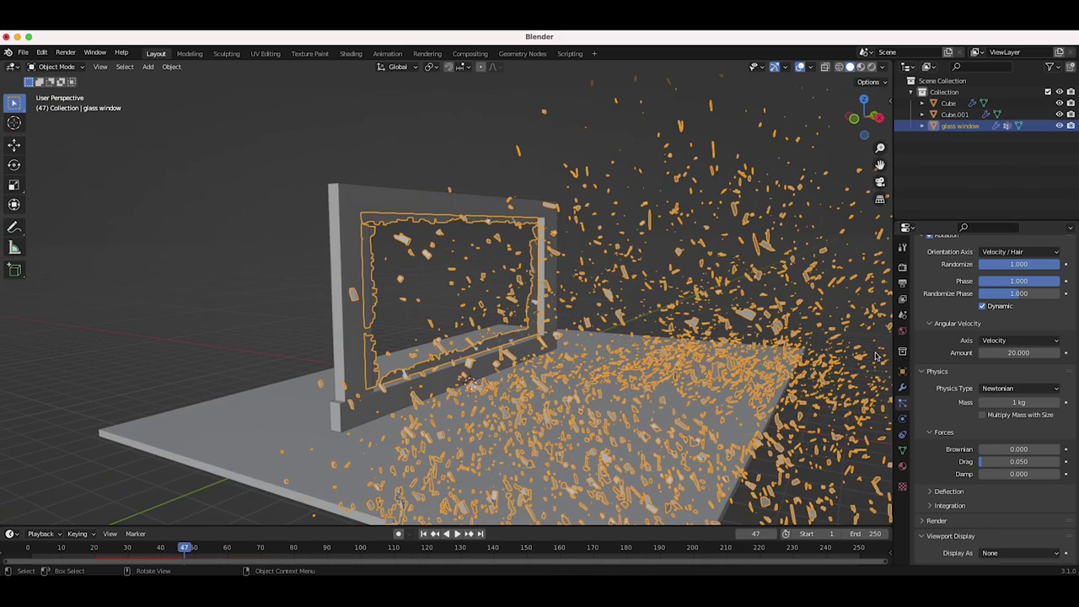
Set the render scale of the glass window's particles to 1
{"action": "scroll", "coordinate": [994, 380], "scroll_direction": "down", "scroll_amount": 3}
{"action": "left_click", "coordinate": [937, 450]}
{"action": "scroll", "coordinate": [994, 477], "scroll_direction": "down", "scroll_amount": 1}
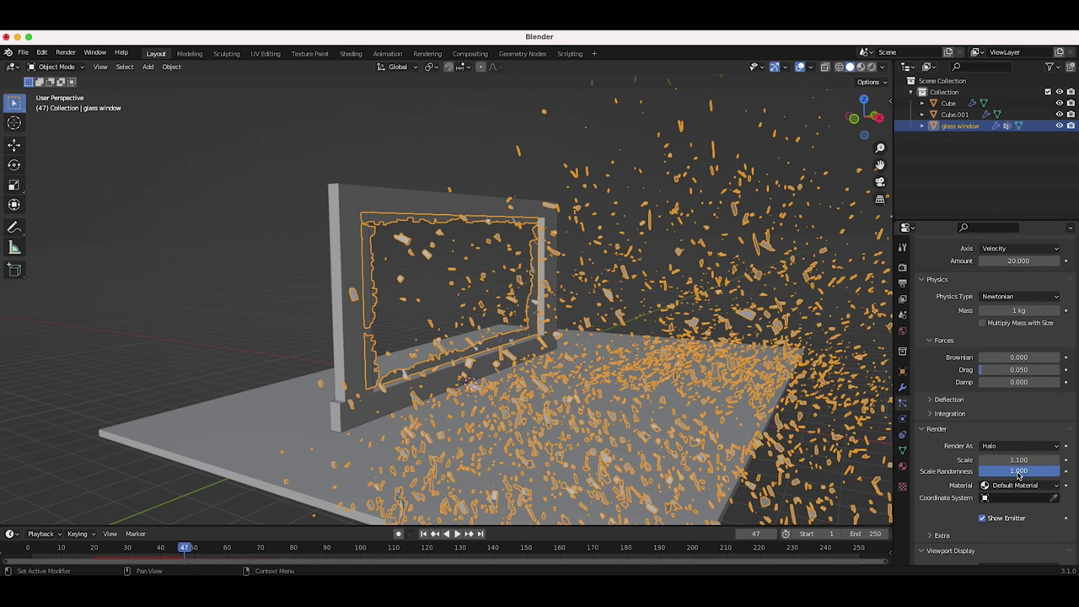
{"action": "double_click", "coordinate": [1014, 458]}
{"action": "type", "text": "1"}
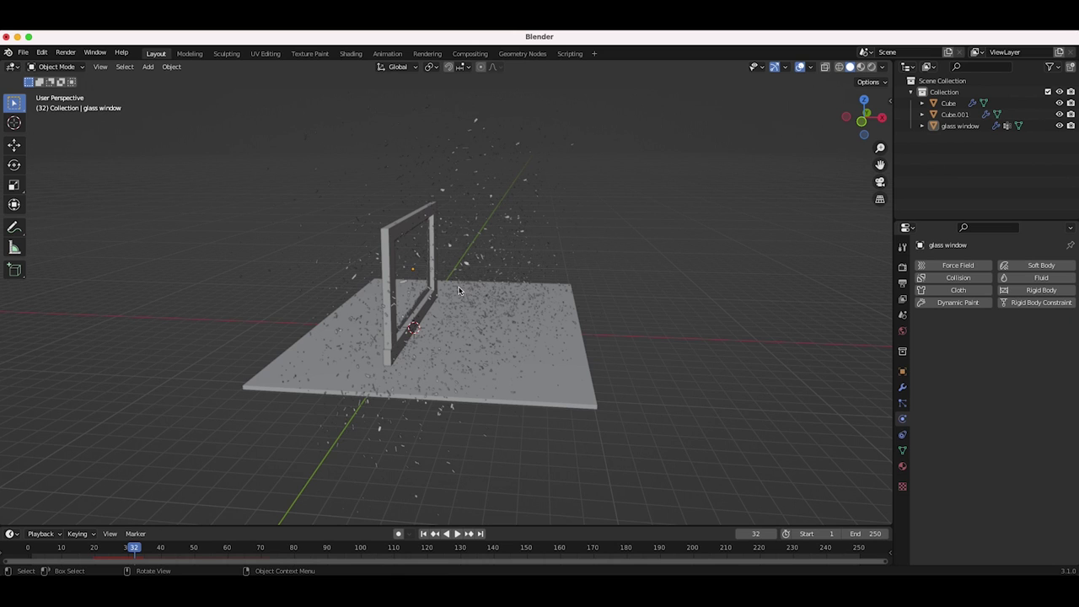
Set the particle lifetime of the glass window's emission to 130 frames
{"action": "left_click", "coordinate": [520, 212]}
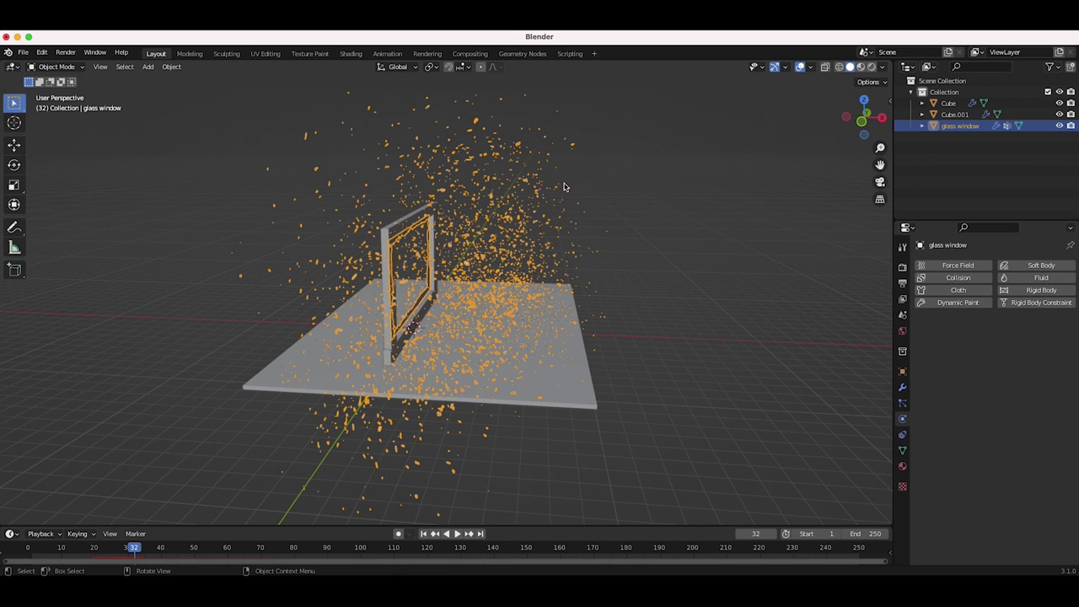
{"action": "middle_click_drag", "start_coordinate": [510, 209], "coordinate": [547, 214]}
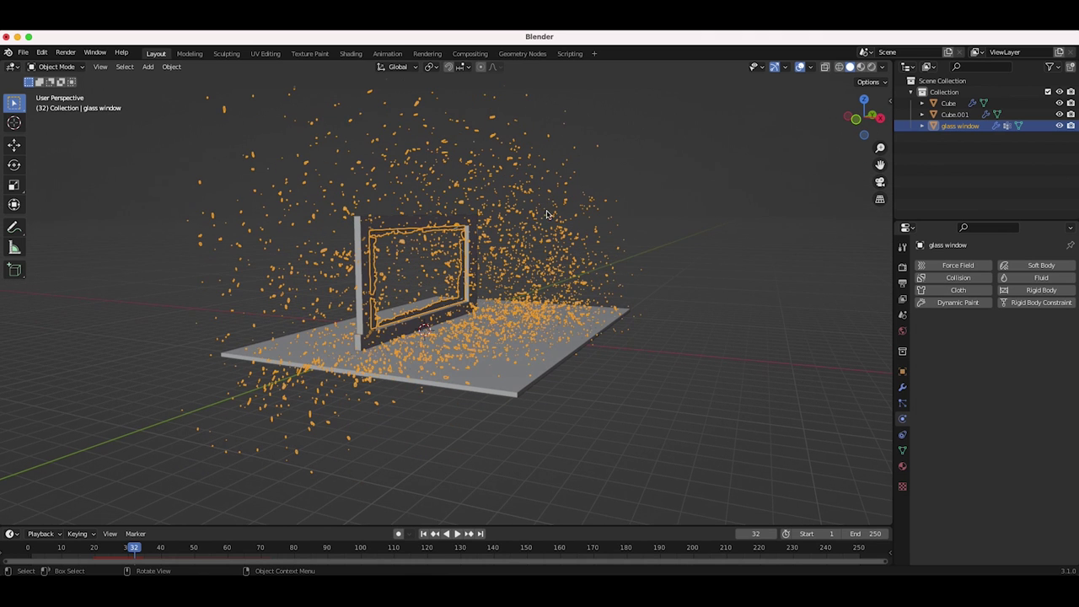
{"action": "left_click", "coordinate": [902, 403]}
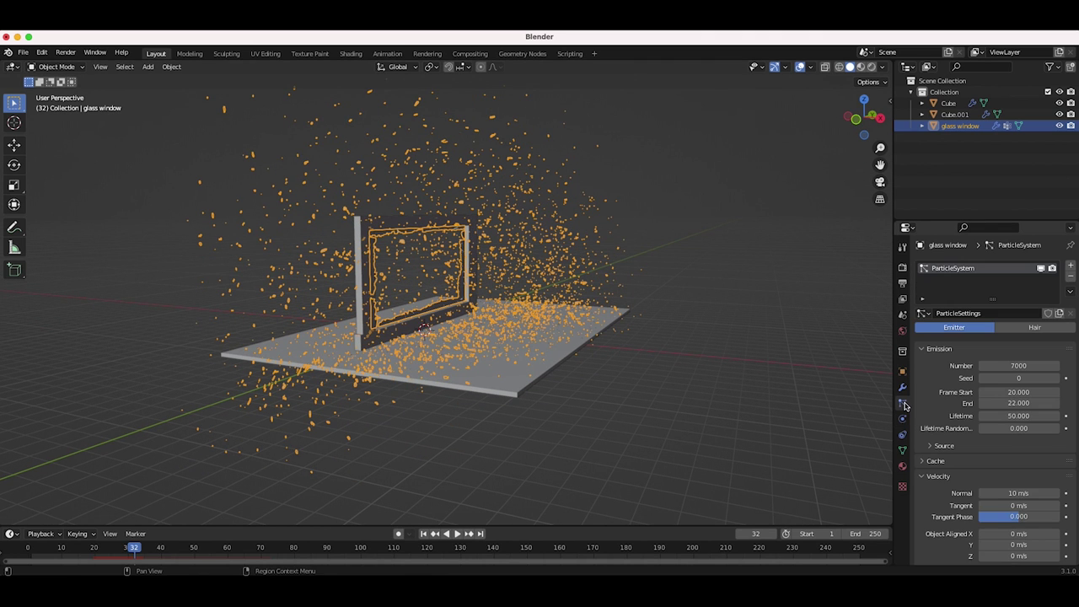
{"action": "scroll", "coordinate": [940, 456], "scroll_direction": "down", "scroll_amount": 3}
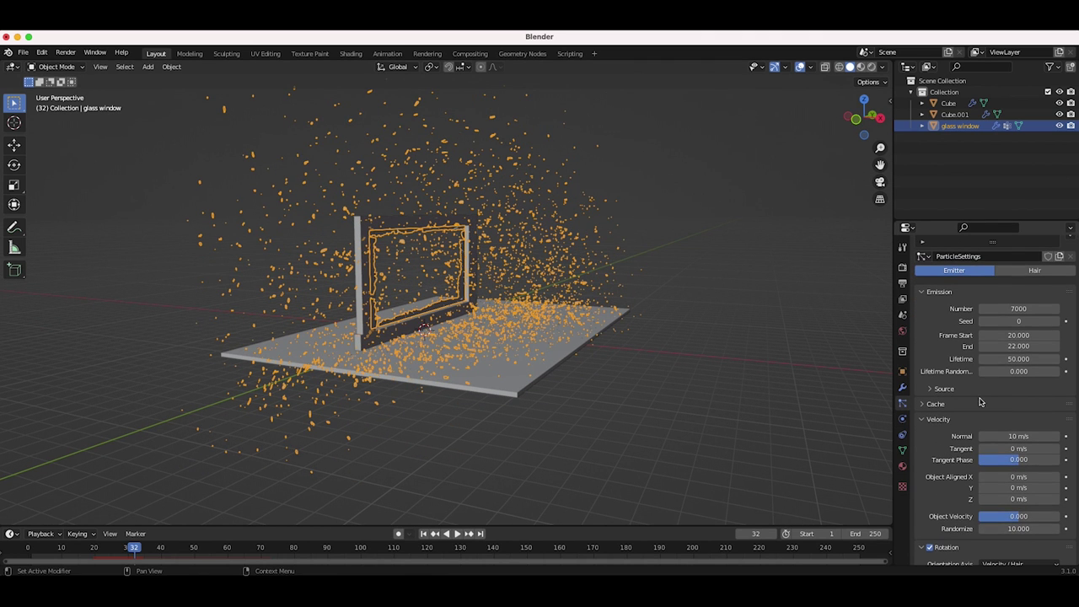
{"action": "left_click", "coordinate": [1012, 359]}
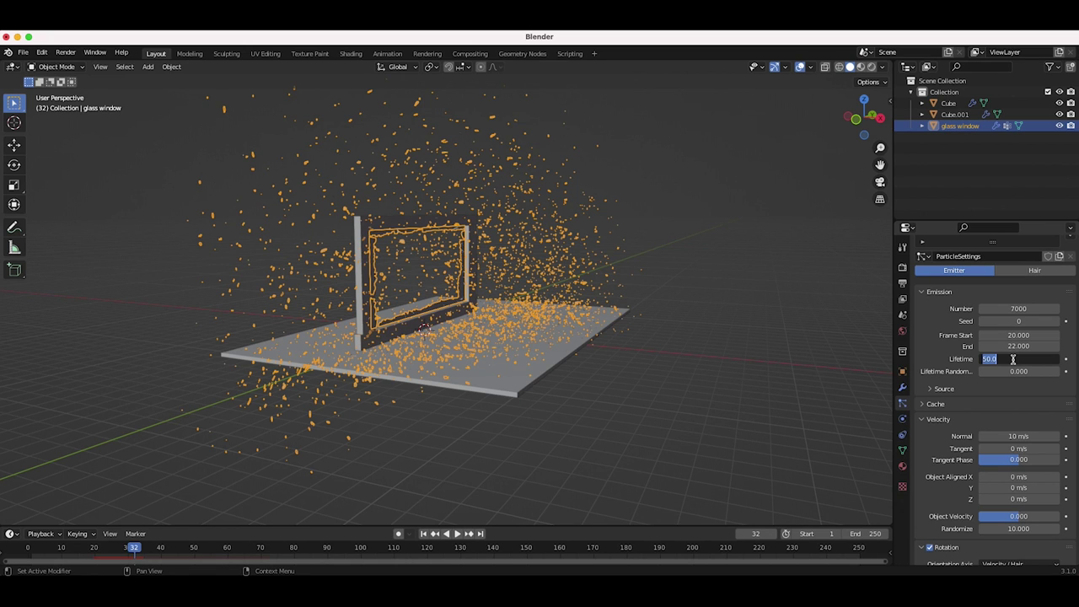
{"action": "type", "text": "130"}
{"action": "key", "text": "Return"}
Set the end frame of the scene's animation range to 130
{"action": "left_click", "coordinate": [853, 533]}
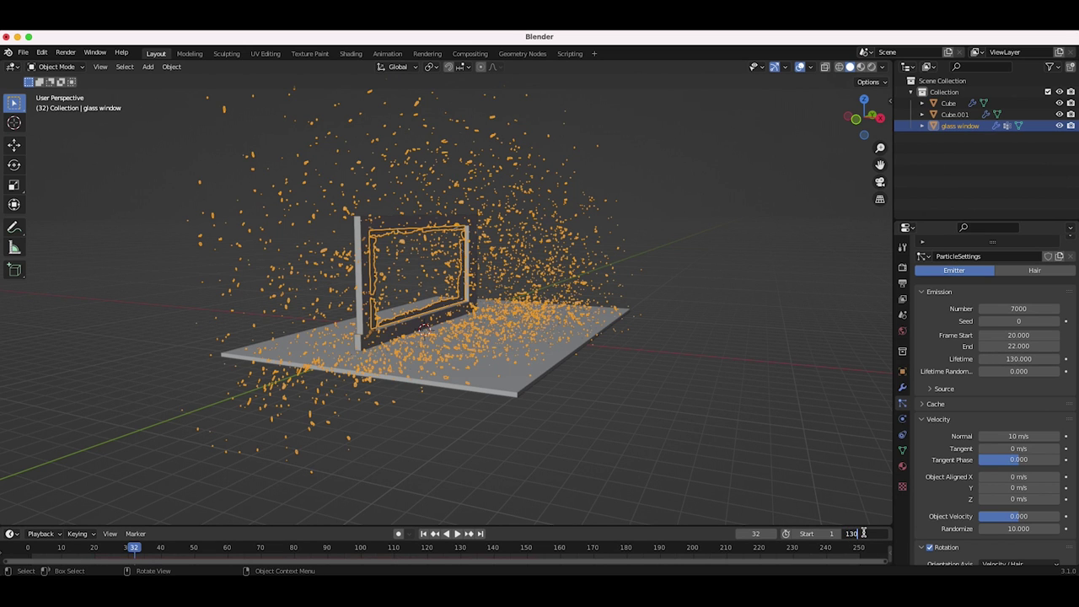
{"action": "type", "text": "130"}
{"action": "key", "text": "Return"}
Reveal the particle cache options and save the file as "glass window shatter tutorial.blend" in the Chronicle Short folder
{"action": "left_click", "coordinate": [934, 405]}
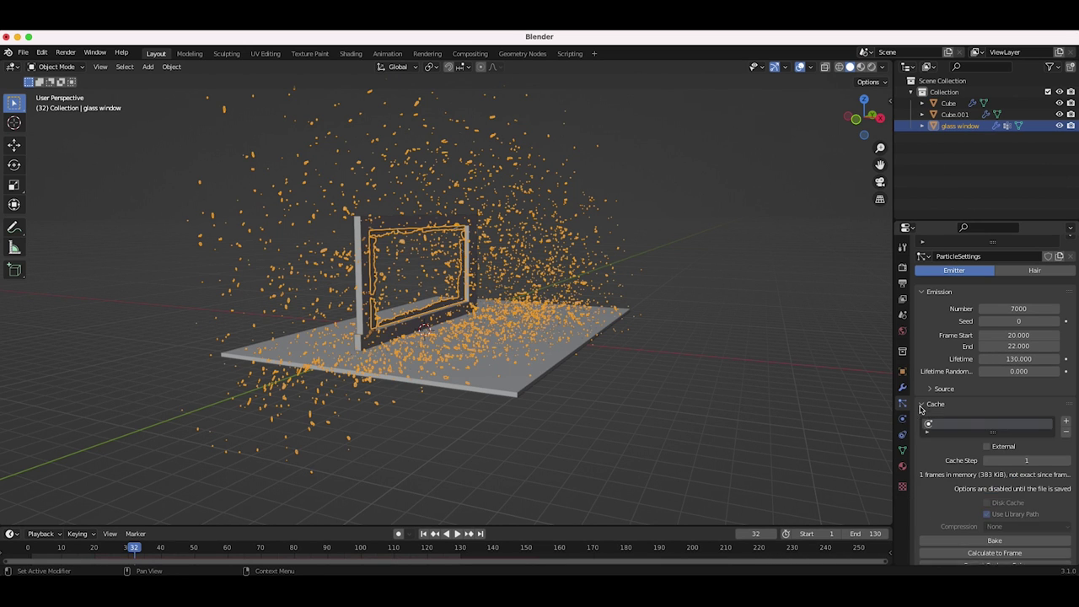
{"action": "scroll", "coordinate": [978, 411], "scroll_direction": "down", "scroll_amount": 4}
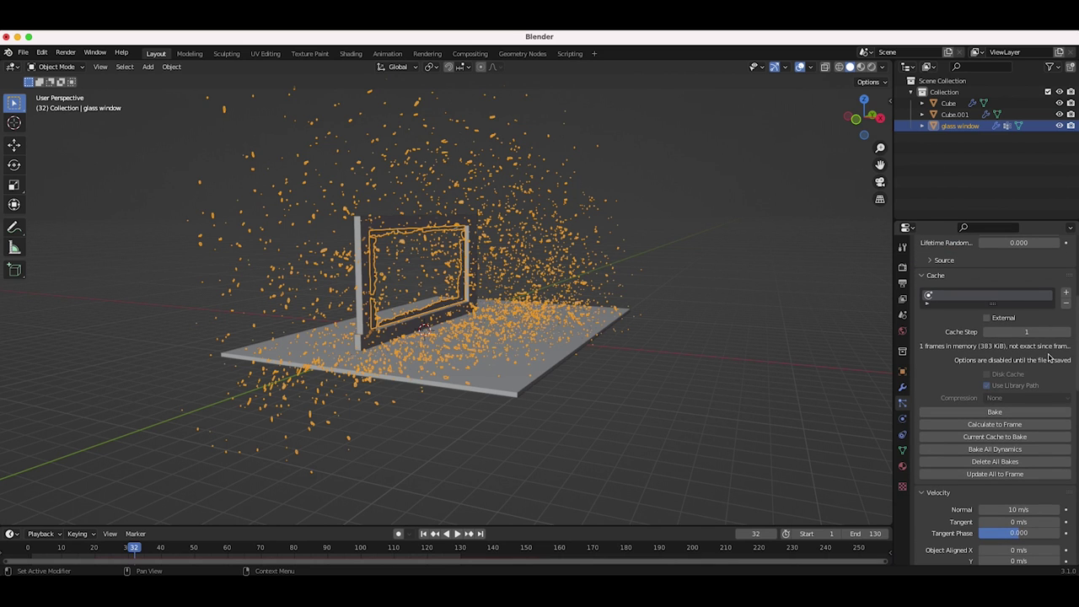
{"action": "left_click", "coordinate": [23, 52]}
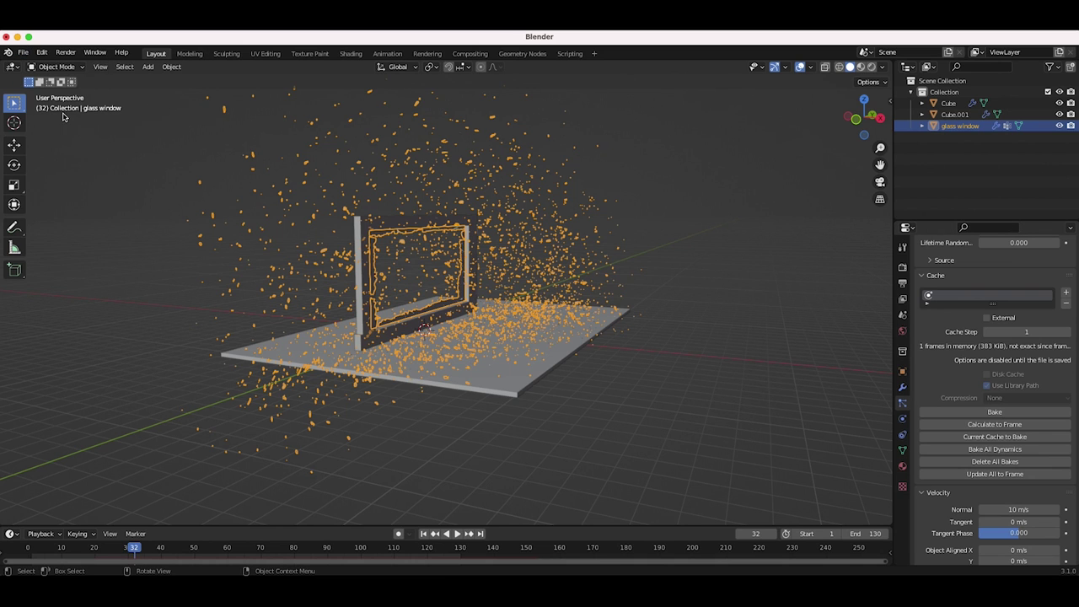
{"action": "left_click", "coordinate": [38, 137]}
{"action": "type", "text": "glass window sha"}
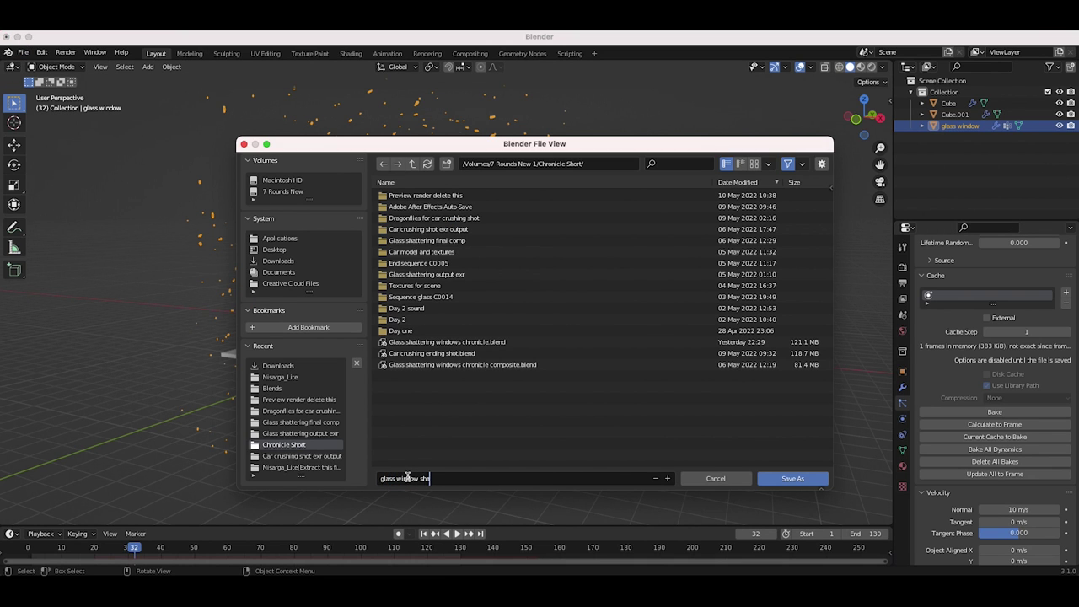
{"action": "type", "text": "tter tutorial"}
{"action": "key", "text": "Return"}
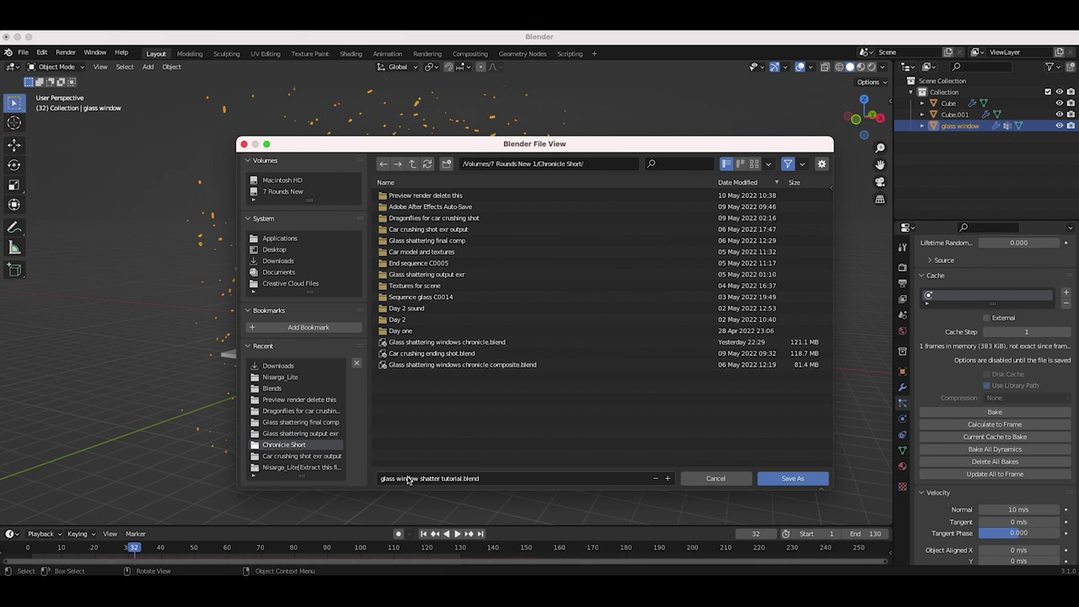
{"action": "left_click", "coordinate": [788, 478]}
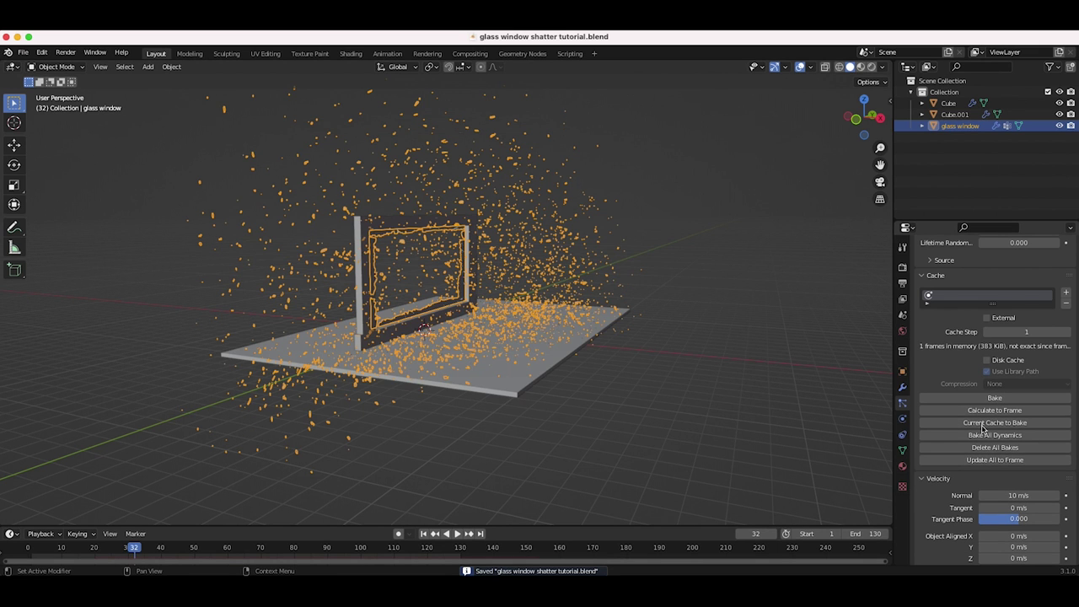
Bake all dynamics for the particle system and scrub to frame 37 to inspect the shards around the window
{"action": "left_click", "coordinate": [989, 436]}
{"action": "left_click_drag", "start_coordinate": [74, 550], "coordinate": [152, 550]}
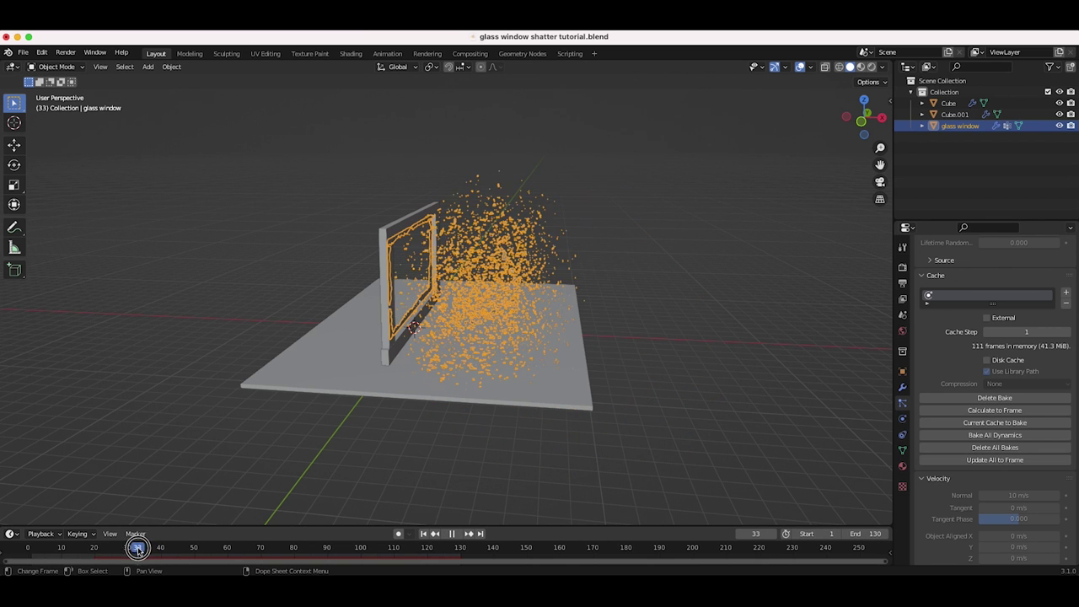
{"action": "left_click", "coordinate": [672, 289]}
{"action": "middle_click_drag", "start_coordinate": [778, 266], "coordinate": [775, 267]}
{"action": "middle_click_drag", "start_coordinate": [564, 271], "coordinate": [600, 213]}
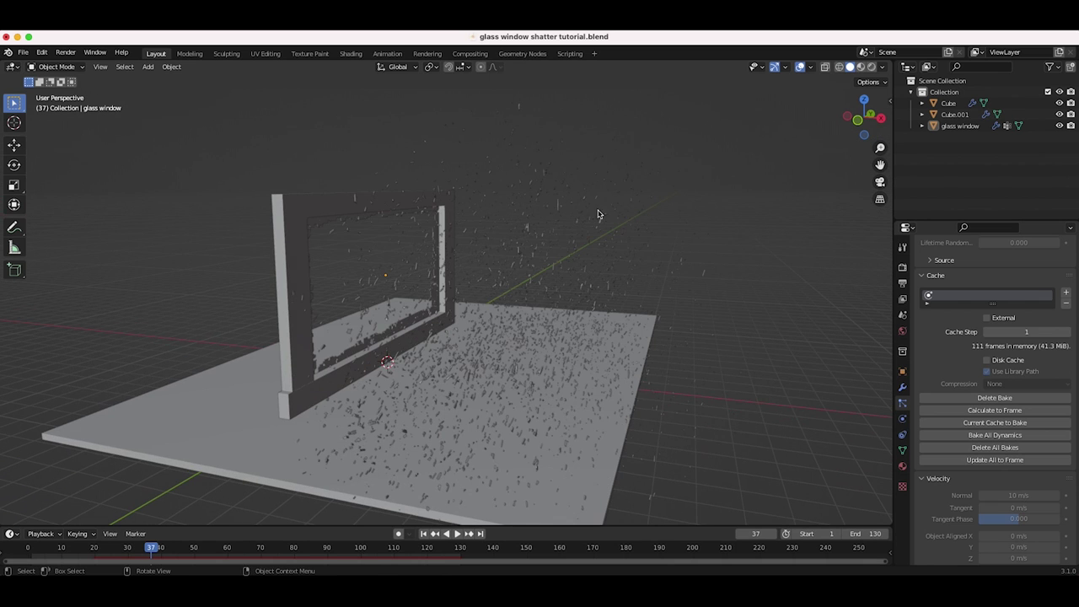
{"action": "left_click", "coordinate": [540, 239]}
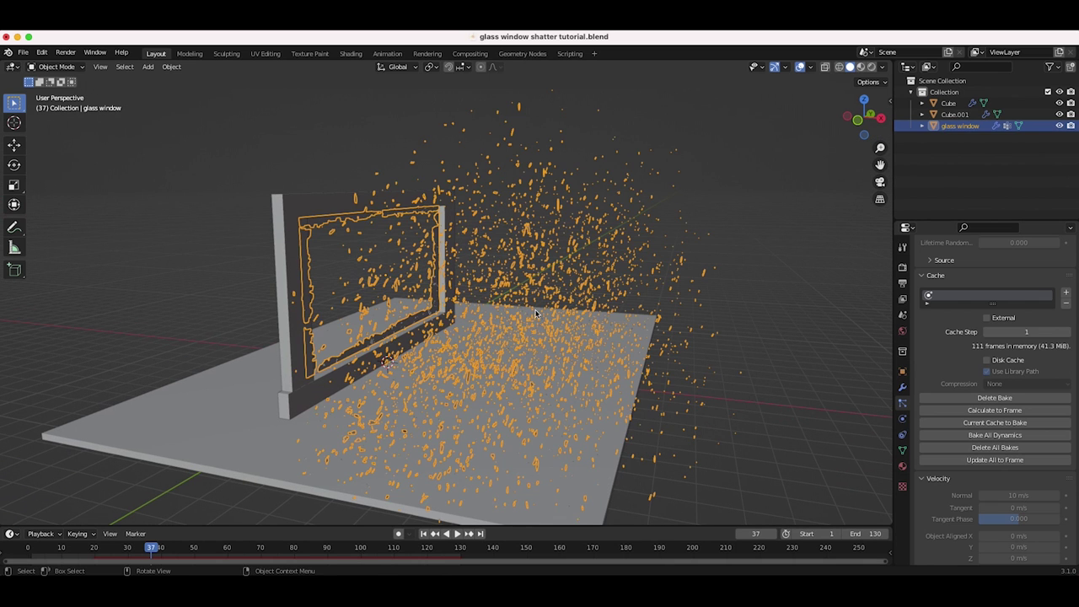
Change the scene's render engine to Cycles
{"action": "left_click", "coordinate": [902, 268]}
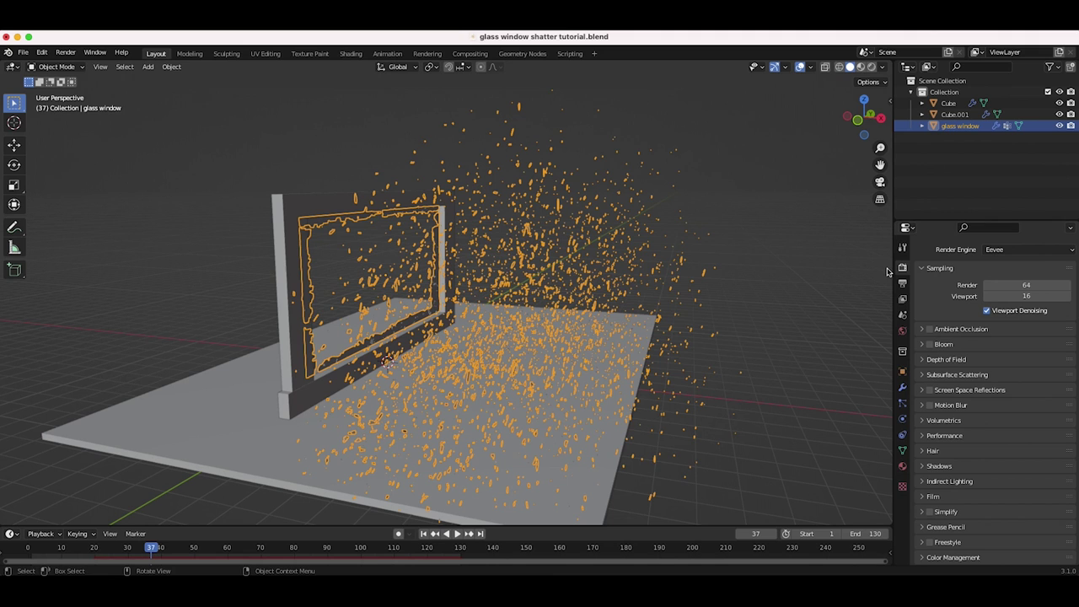
{"action": "left_click", "coordinate": [998, 250]}
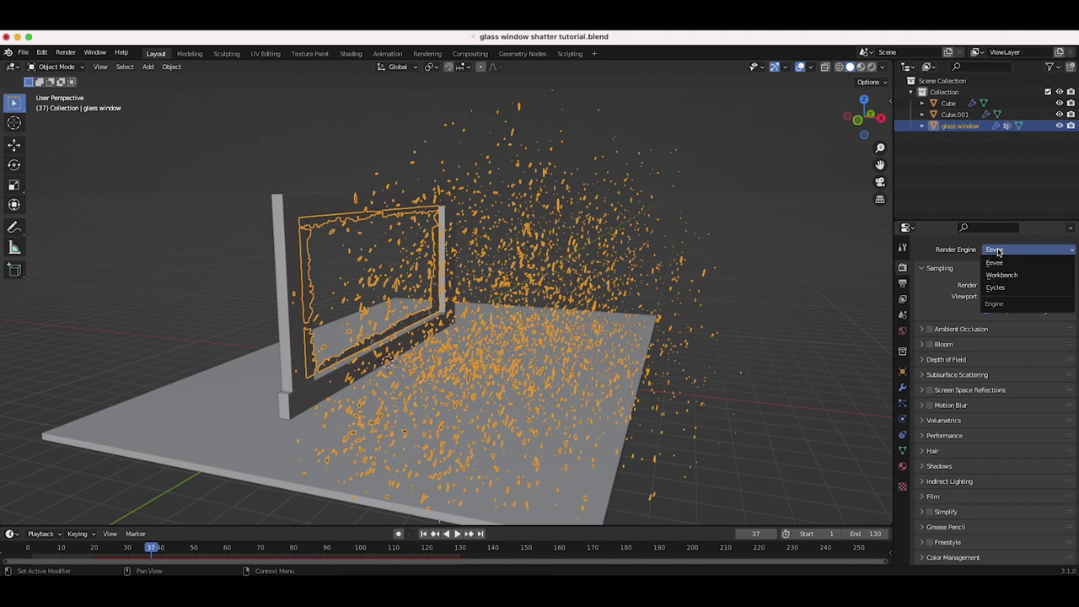
{"action": "left_click", "coordinate": [997, 287]}
Make the render film transparent and turn on Transparent Glass
{"action": "scroll", "coordinate": [956, 504], "scroll_direction": "down", "scroll_amount": 3}
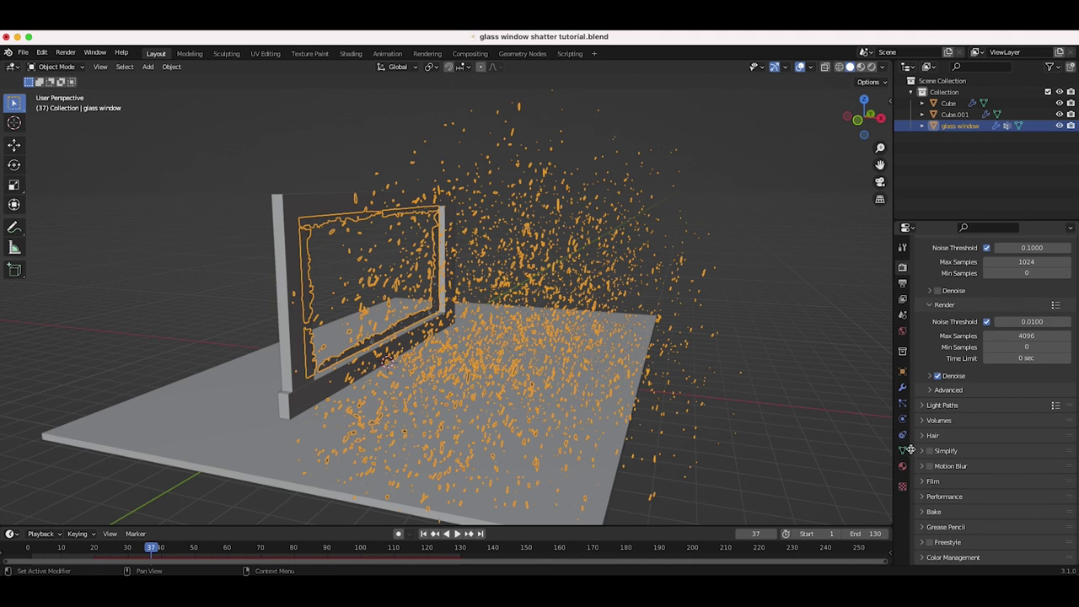
{"action": "left_click", "coordinate": [924, 481]}
{"action": "scroll", "coordinate": [952, 493], "scroll_direction": "down", "scroll_amount": 3}
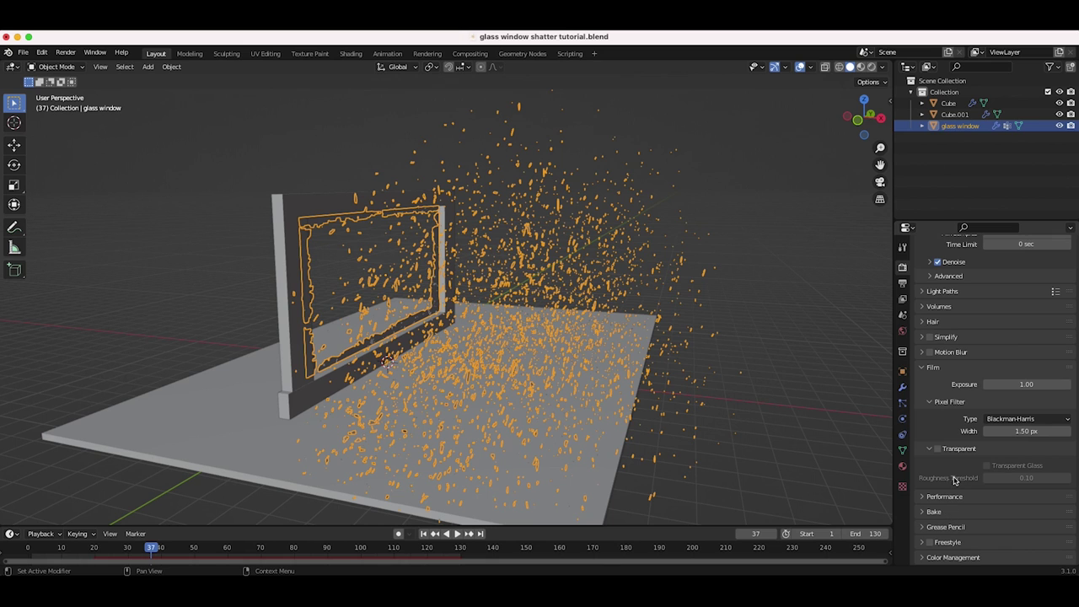
{"action": "left_click", "coordinate": [937, 448]}
{"action": "left_click", "coordinate": [986, 466]}
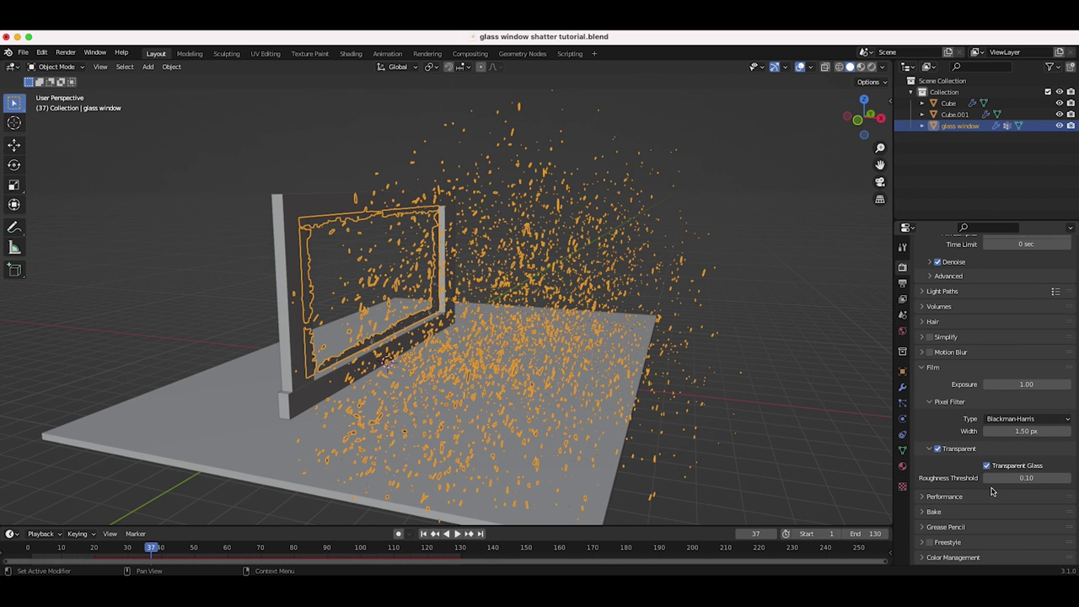
Use canary_wharf_4k.hdr from Downloads as the world's environment texture and show the viewport in Rendered shading
{"action": "left_click", "coordinate": [902, 332]}
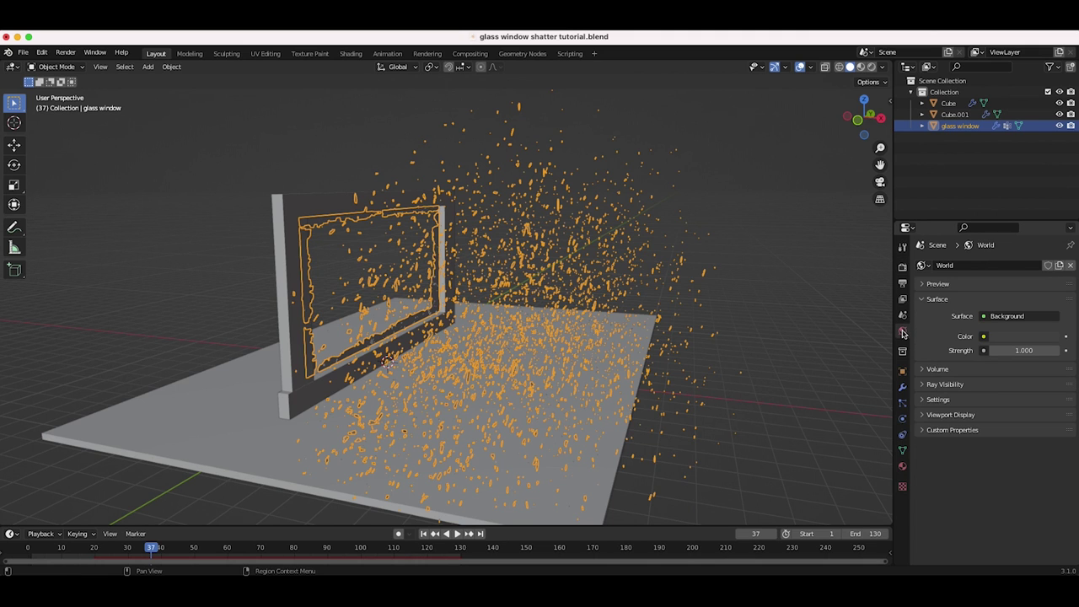
{"action": "left_click", "coordinate": [984, 336]}
{"action": "left_click", "coordinate": [751, 389]}
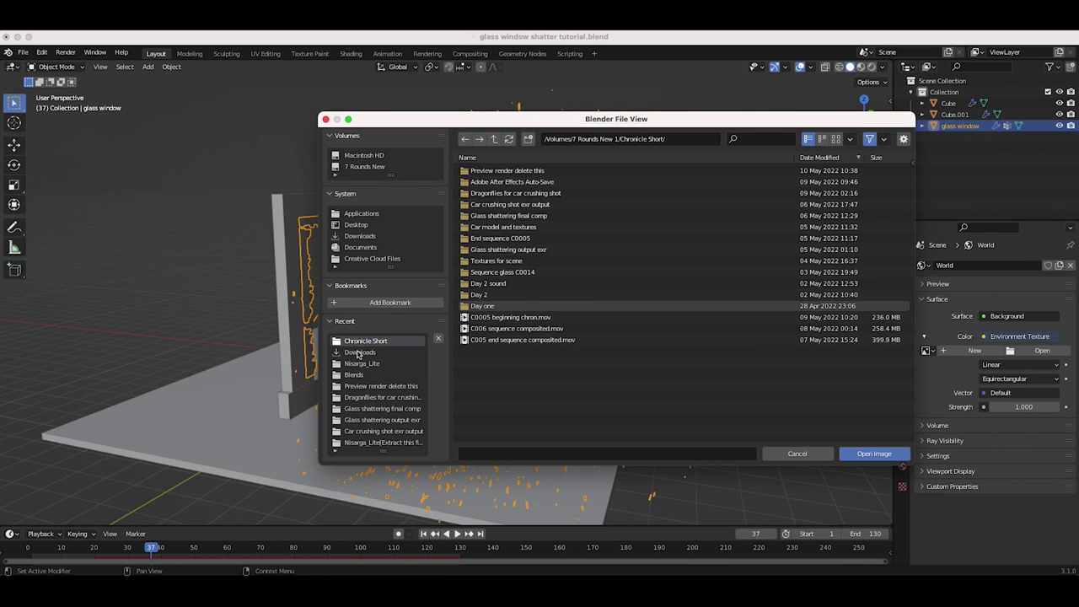
{"action": "left_click", "coordinate": [360, 352]}
{"action": "scroll", "coordinate": [557, 393], "scroll_direction": "down", "scroll_amount": 2}
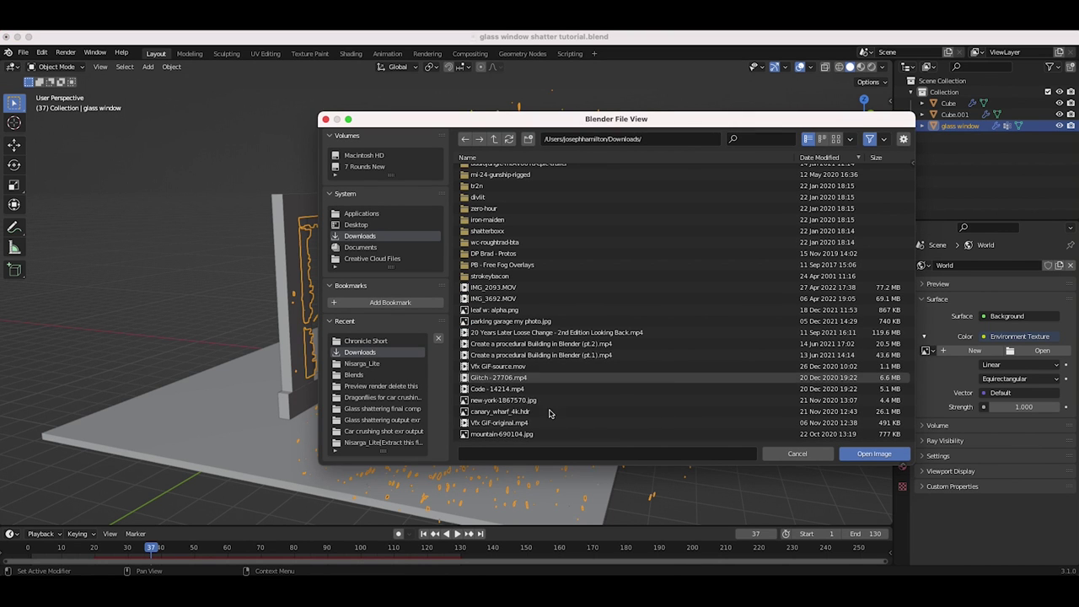
{"action": "left_click", "coordinate": [497, 412]}
{"action": "left_click", "coordinate": [873, 455]}
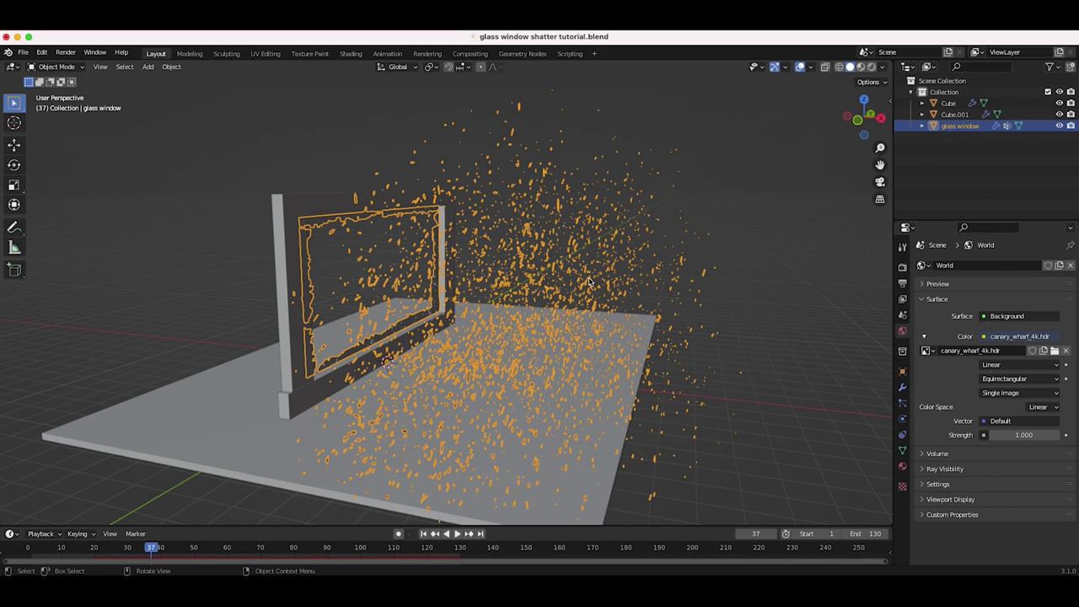
{"action": "key", "text": "z"}
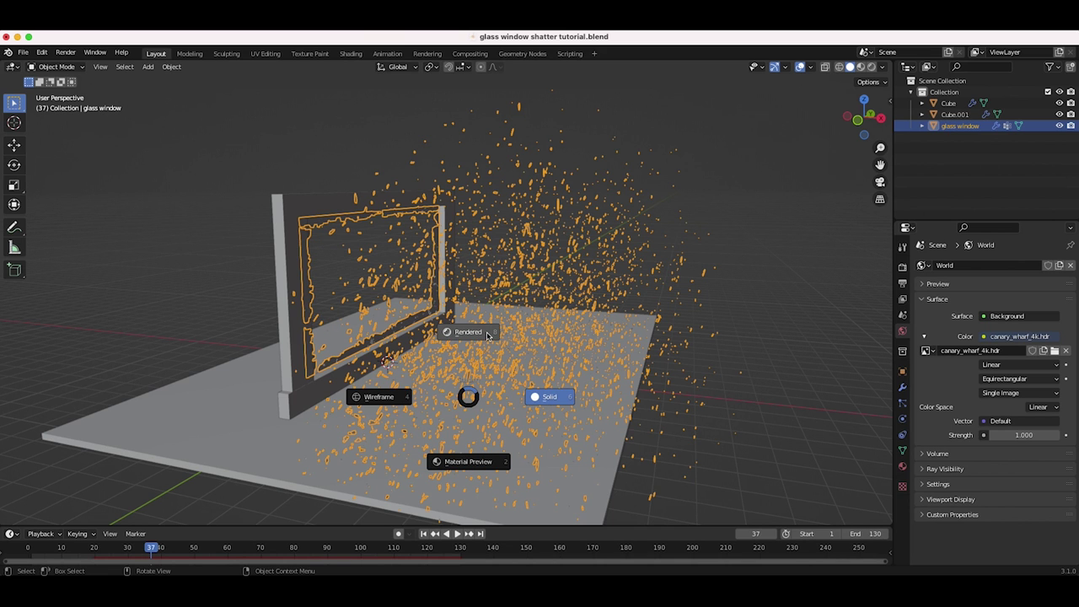
{"action": "left_click", "coordinate": [494, 328]}
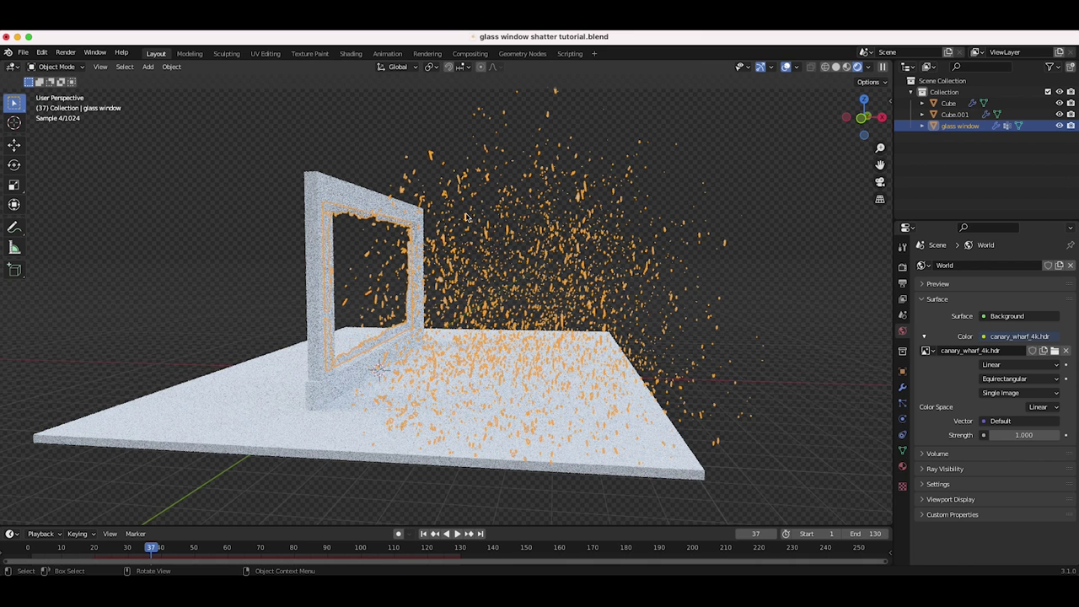
Return to frame 1, add a new material to the glass window and make its surface a Mix Shader
{"action": "left_click", "coordinate": [902, 466]}
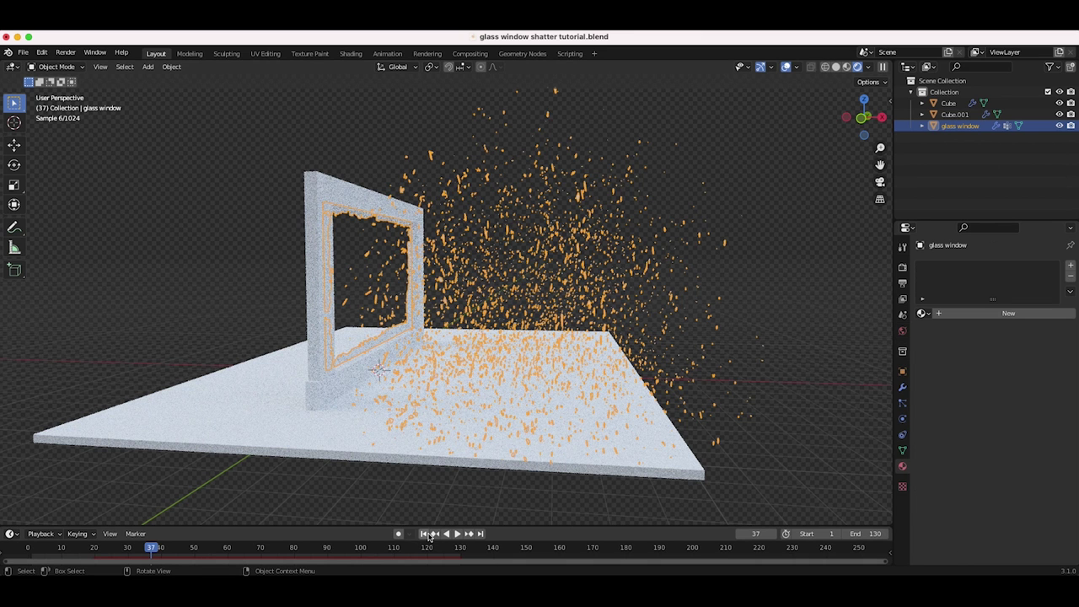
{"action": "key", "text": "shift+Left"}
{"action": "middle_click_drag", "start_coordinate": [446, 331], "coordinate": [405, 259]}
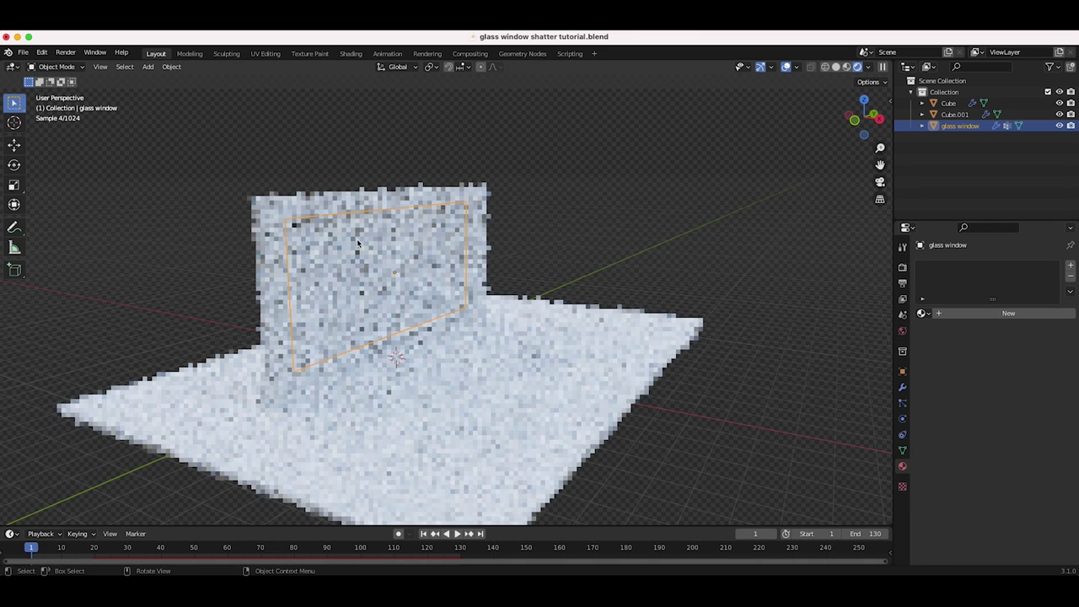
{"action": "left_click", "coordinate": [962, 316]}
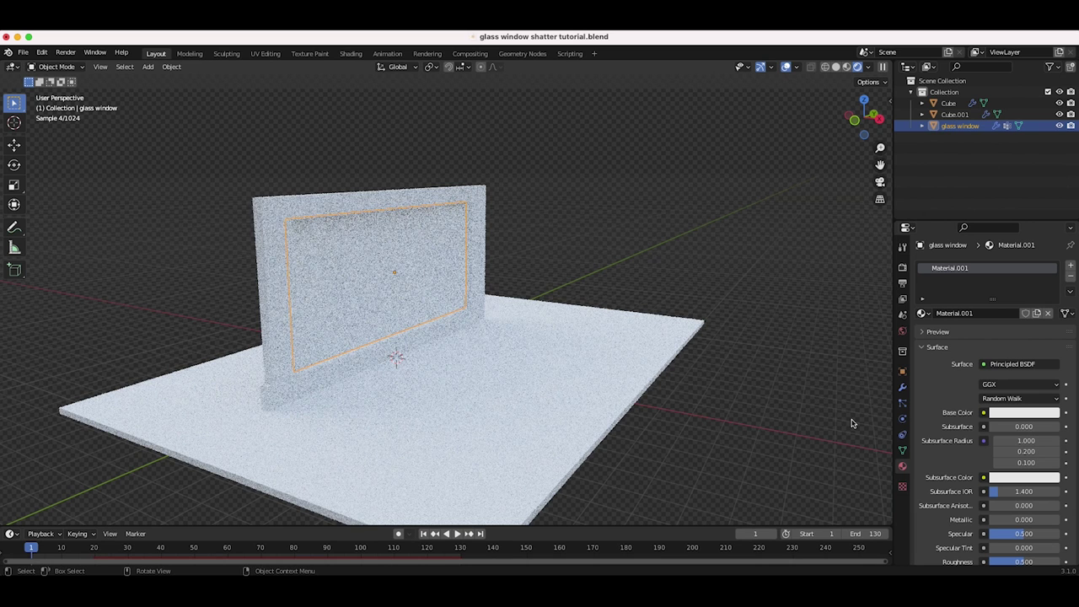
{"action": "left_click", "coordinate": [1005, 364]}
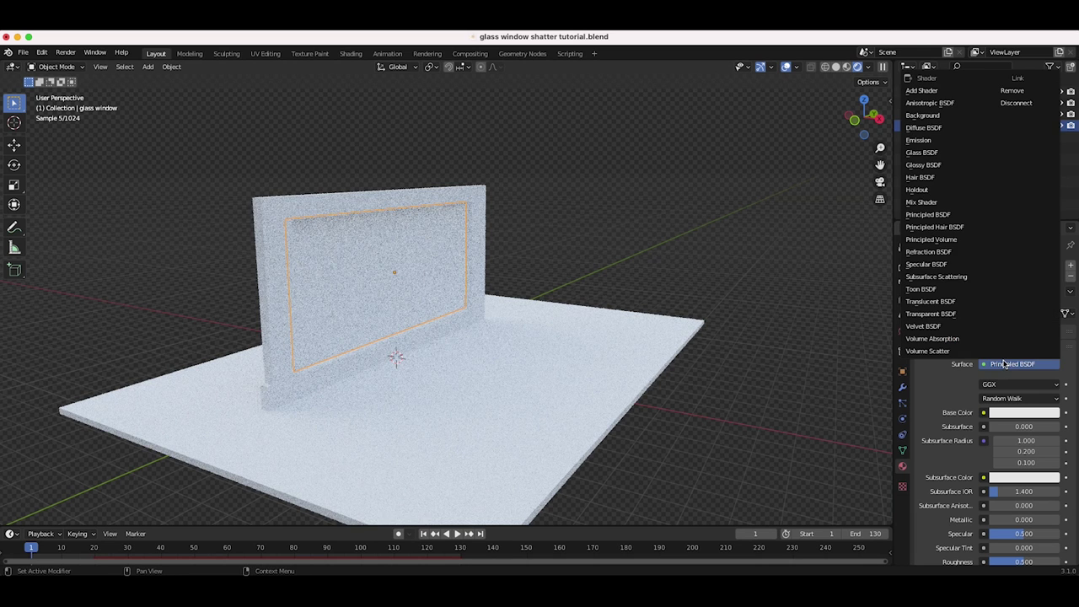
{"action": "left_click", "coordinate": [922, 201]}
Fill the Mix Shader's first slot with Glass BSDF and its second slot with Transparent BSDF
{"action": "left_click", "coordinate": [997, 399]}
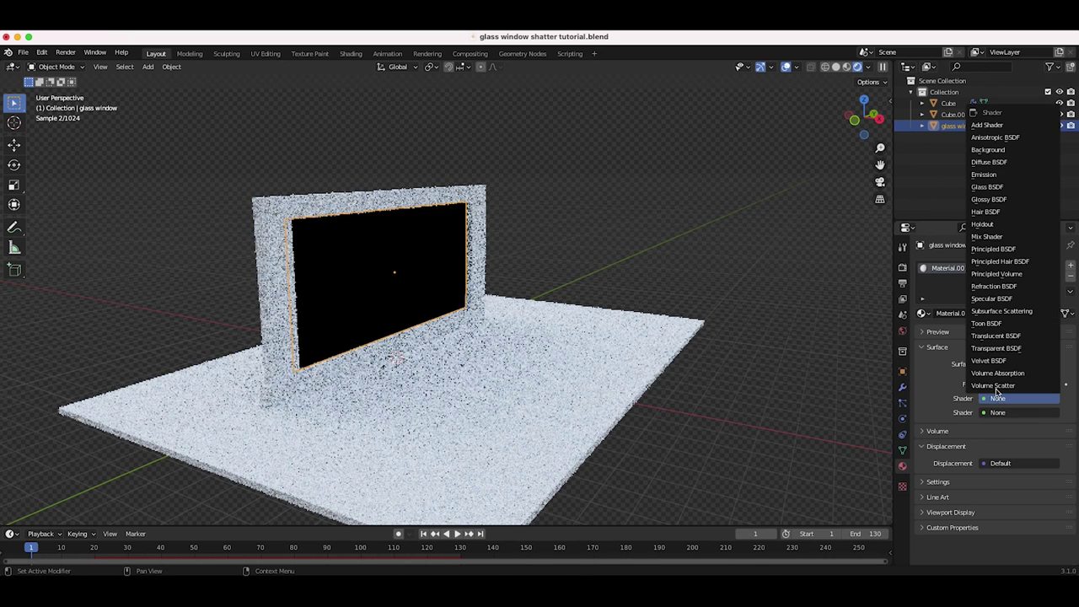
{"action": "left_click", "coordinate": [983, 185]}
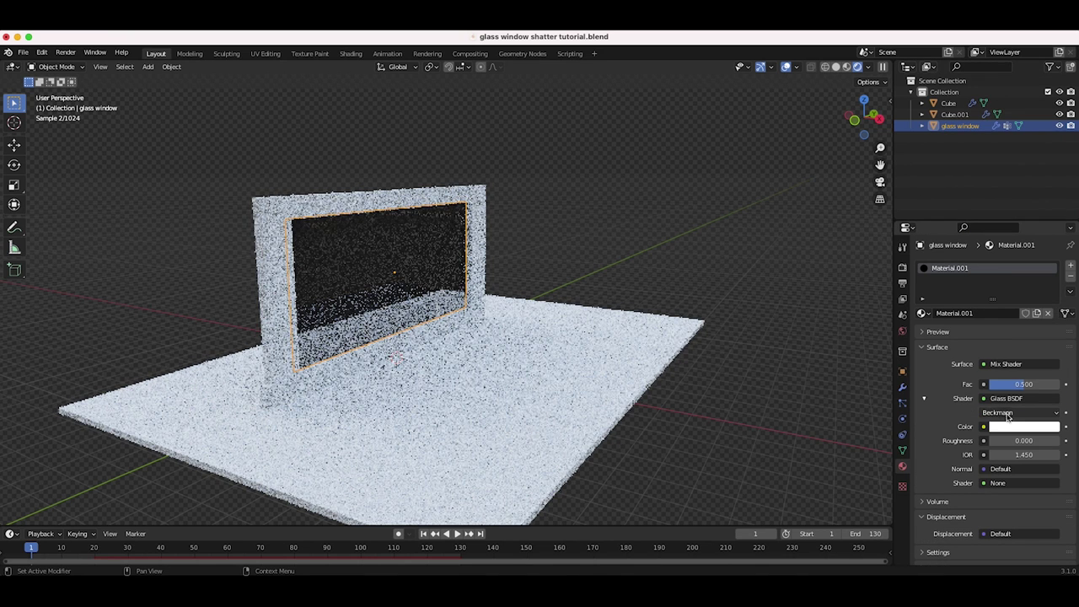
{"action": "left_click", "coordinate": [995, 483]}
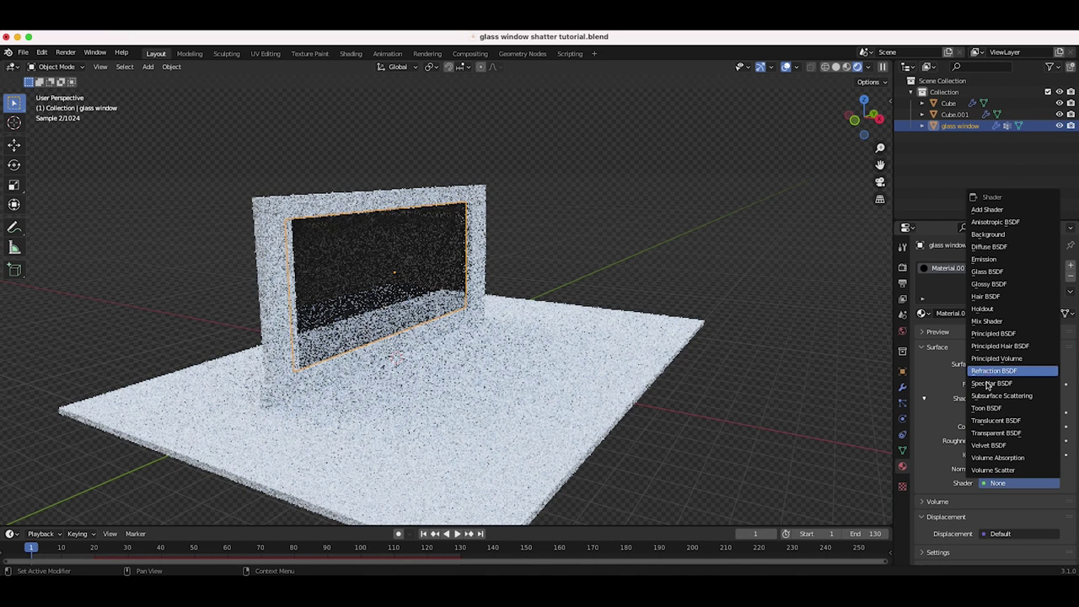
{"action": "left_click", "coordinate": [996, 420]}
{"action": "left_click", "coordinate": [1004, 485]}
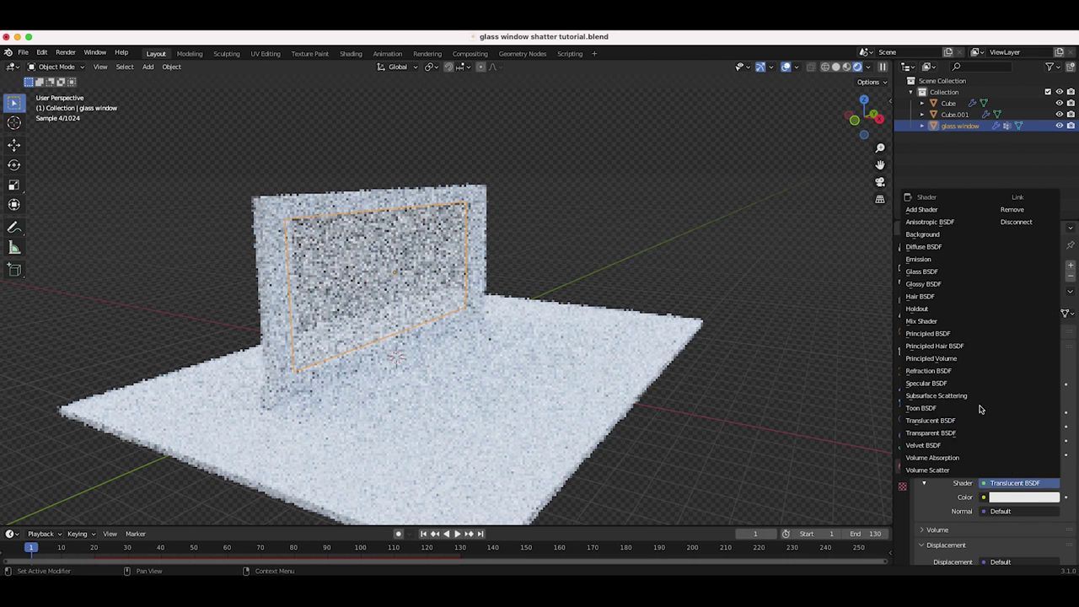
{"action": "left_click", "coordinate": [927, 433]}
Hide Cube and Cube.001, leaving only the glass window selected for a close look at its material
{"action": "middle_click_drag", "start_coordinate": [487, 253], "coordinate": [405, 282]}
{"action": "left_click", "coordinate": [1060, 103]}
{"action": "left_click", "coordinate": [1058, 115]}
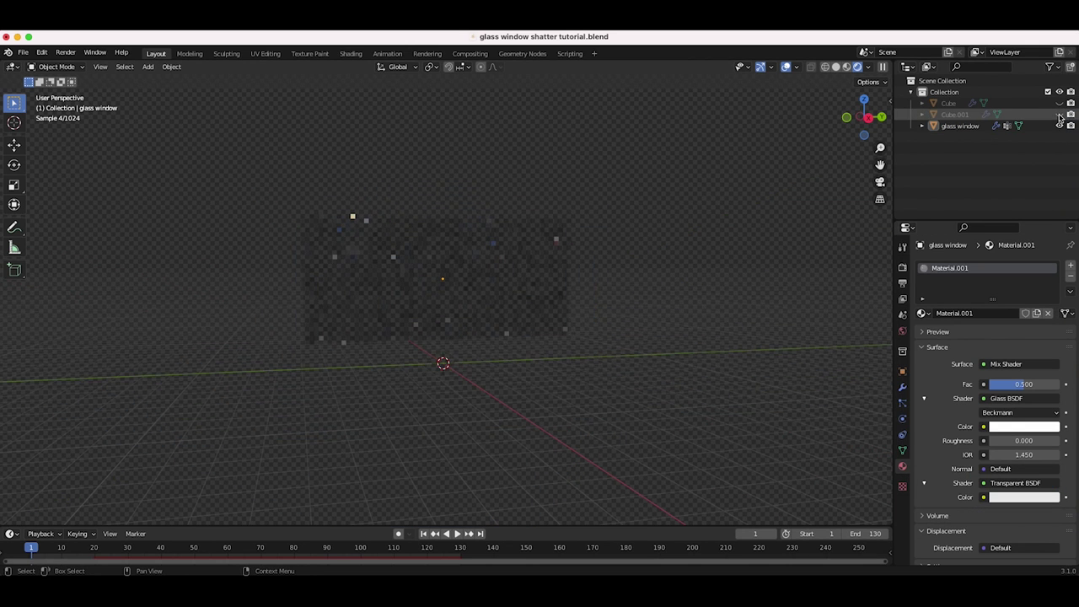
{"action": "left_click", "coordinate": [497, 270]}
{"action": "middle_click_drag", "start_coordinate": [308, 305], "coordinate": [400, 314]}
{"action": "scroll", "coordinate": [399, 314], "scroll_direction": "up", "scroll_amount": 2}
{"action": "scroll", "coordinate": [477, 306], "scroll_direction": "left", "scroll_amount": 3, "text": "shift"}
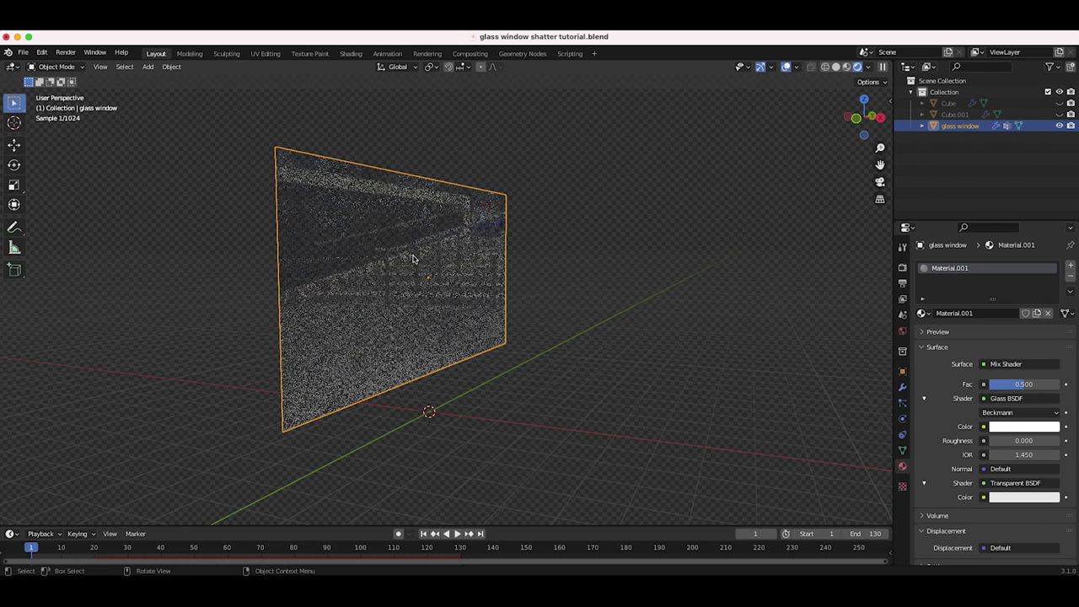
Try a Glass BSDF roughness of 0.1 with the Mix Shader factor lowered to 0
{"action": "left_click", "coordinate": [924, 399]}
{"action": "left_click", "coordinate": [925, 399]}
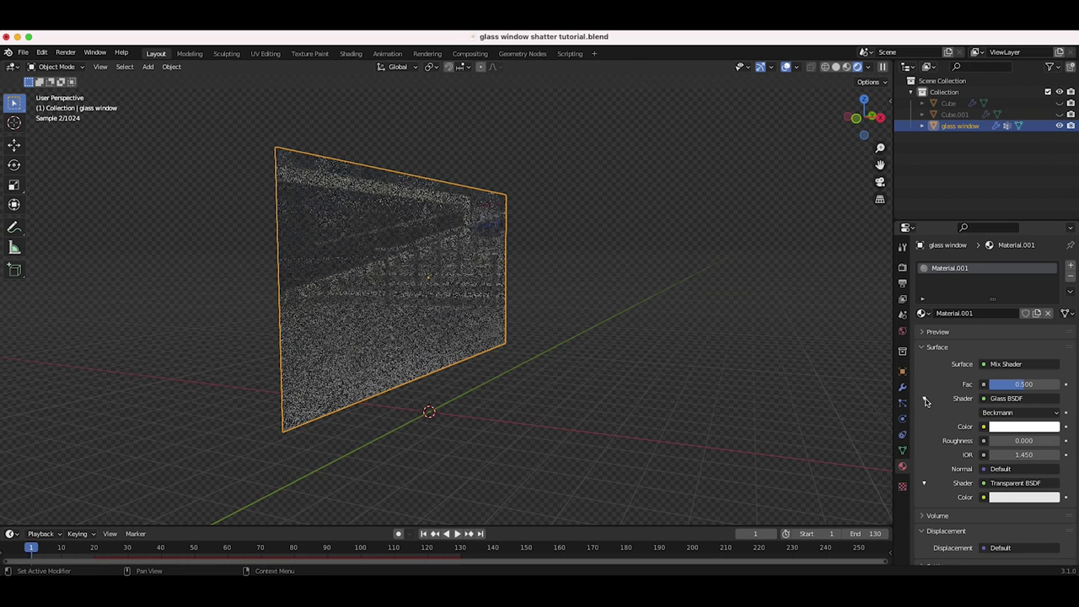
{"action": "left_click", "coordinate": [1020, 442]}
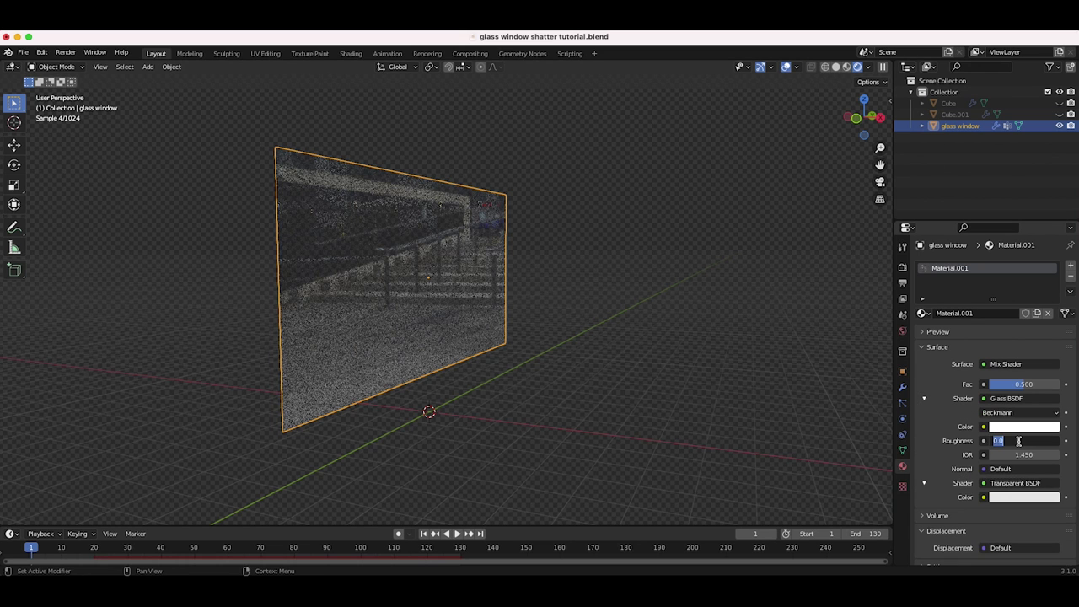
{"action": "type", "text": ".1"}
{"action": "key", "text": "Return"}
{"action": "left_click_drag", "start_coordinate": [1021, 385], "coordinate": [990, 385]}
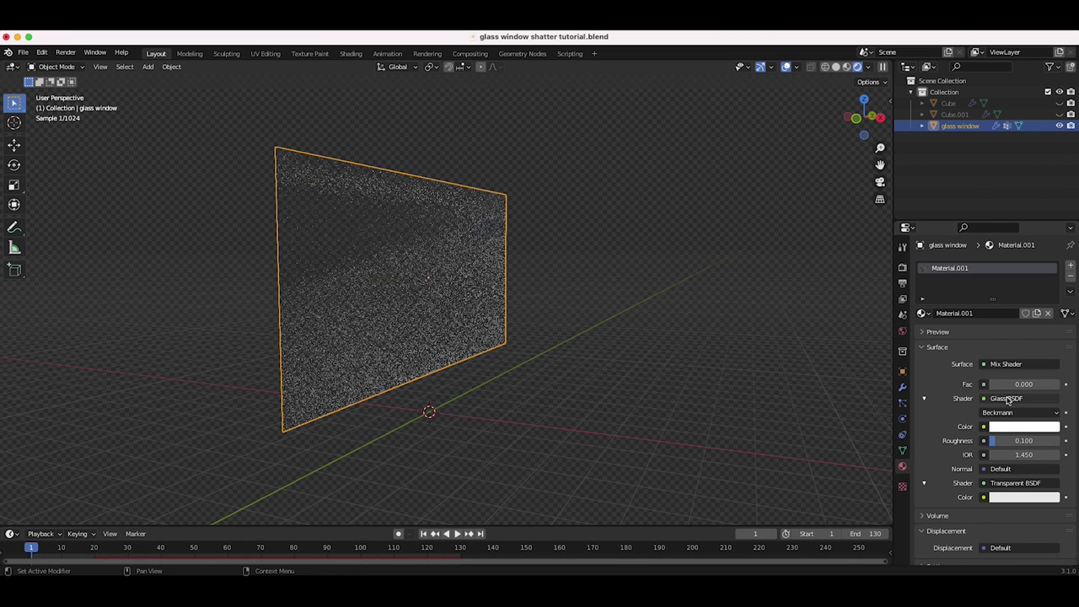
Set the Glass BSDF roughness to 0.05 and the Mix Shader factor to 0.6
{"action": "left_click", "coordinate": [1003, 441]}
{"action": "type", "text": "0"}
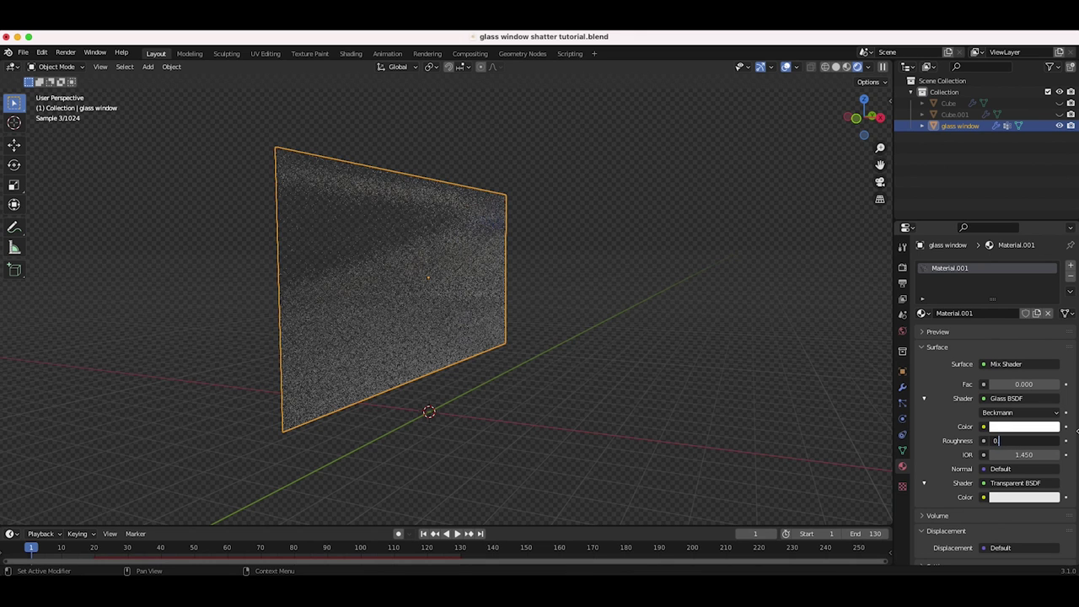
{"action": "key", "text": "Return"}
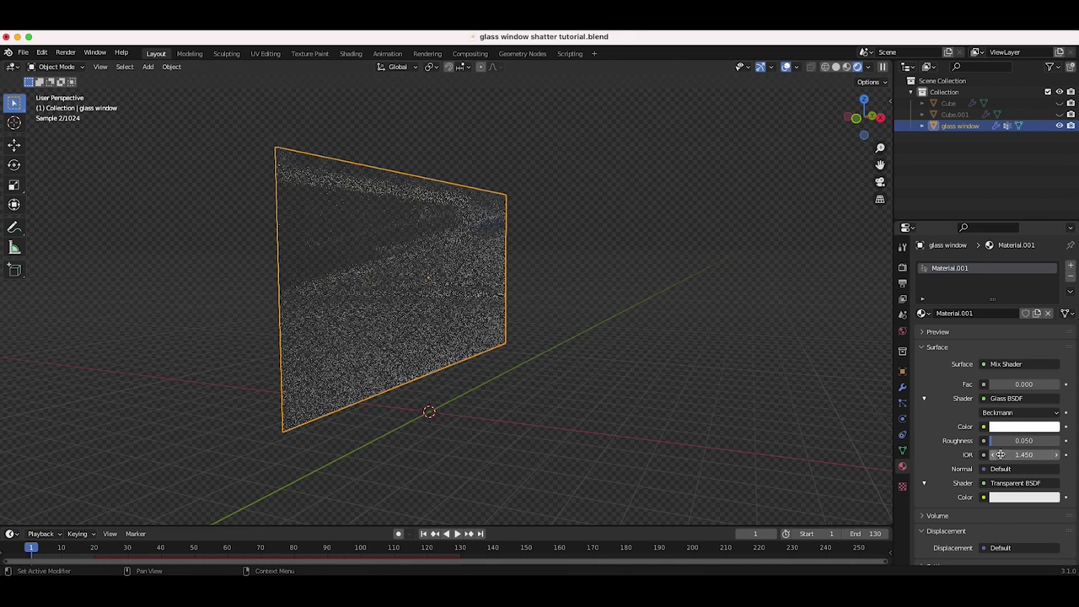
{"action": "left_click", "coordinate": [1016, 385]}
{"action": "type", "text": "0.6"}
{"action": "key", "text": "Return"}
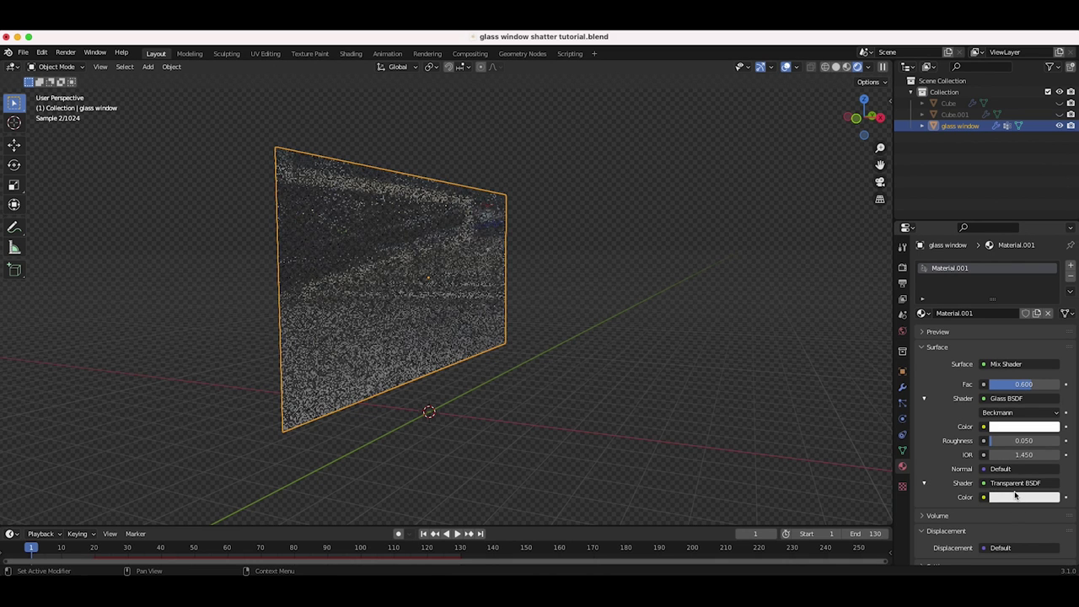
Unhide the window frame Cube.001 and give it a new material with an Image Texture as base color
{"action": "left_click", "coordinate": [549, 324]}
{"action": "scroll", "coordinate": [549, 323], "scroll_direction": "right", "scroll_amount": 5}
{"action": "scroll", "coordinate": [548, 323], "scroll_direction": "down", "scroll_amount": 4}
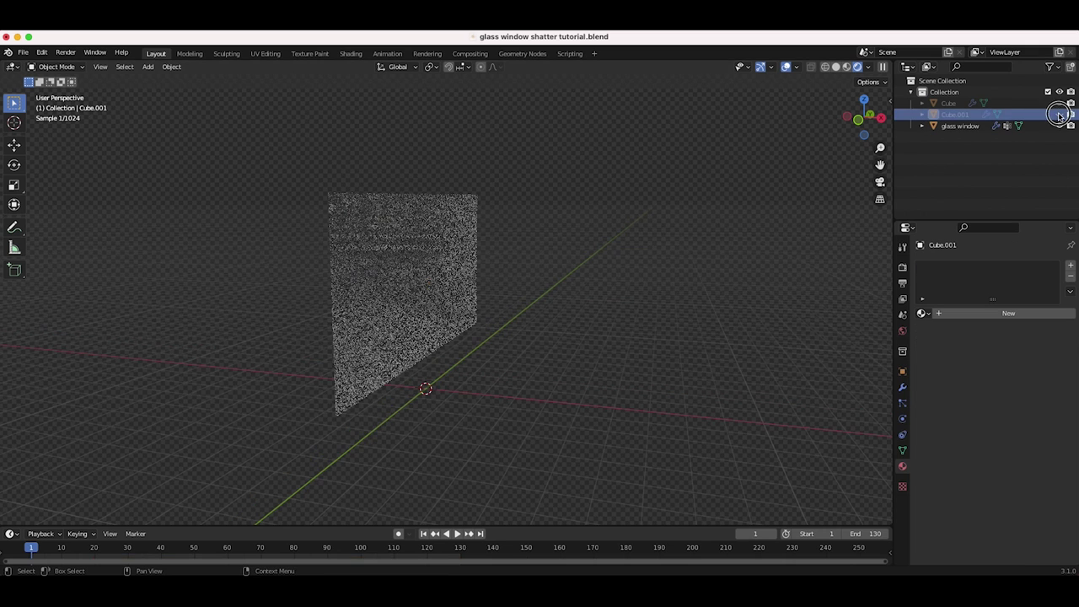
{"action": "left_click", "coordinate": [1059, 115]}
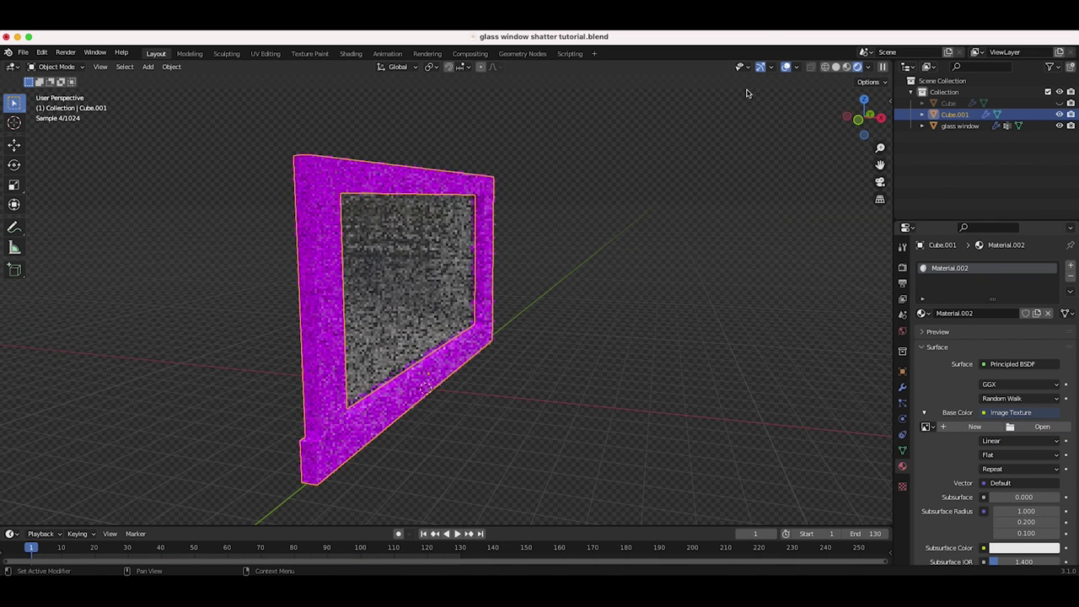
Load the TexturesCom…448_1_XL.jpg image into the frame's base color and set its projection to Box
{"action": "left_click", "coordinate": [1042, 427]}
{"action": "double_click", "coordinate": [445, 204]}
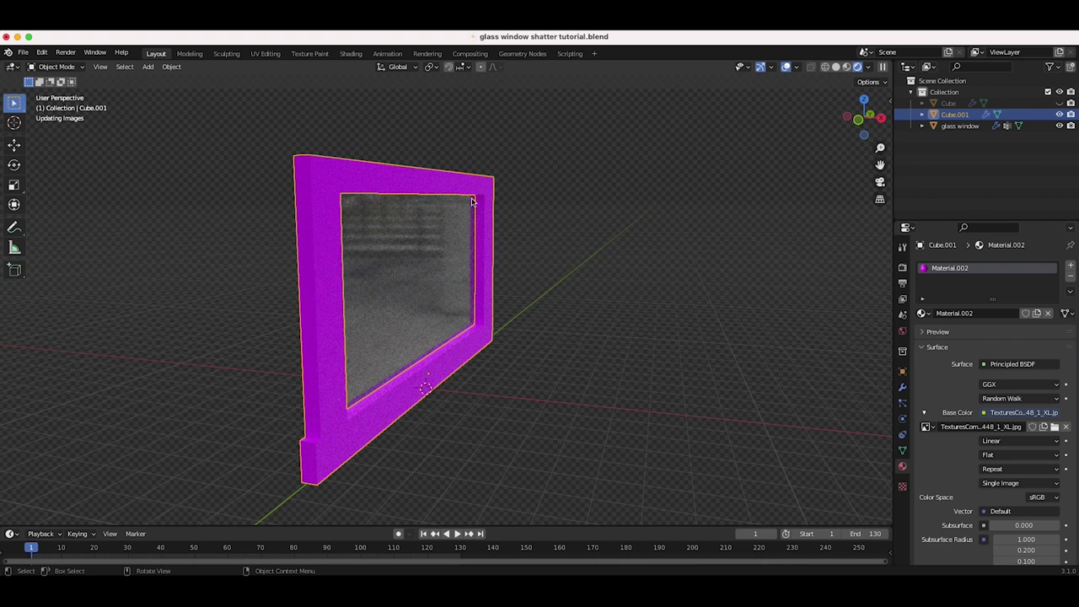
{"action": "left_click", "coordinate": [1003, 455]}
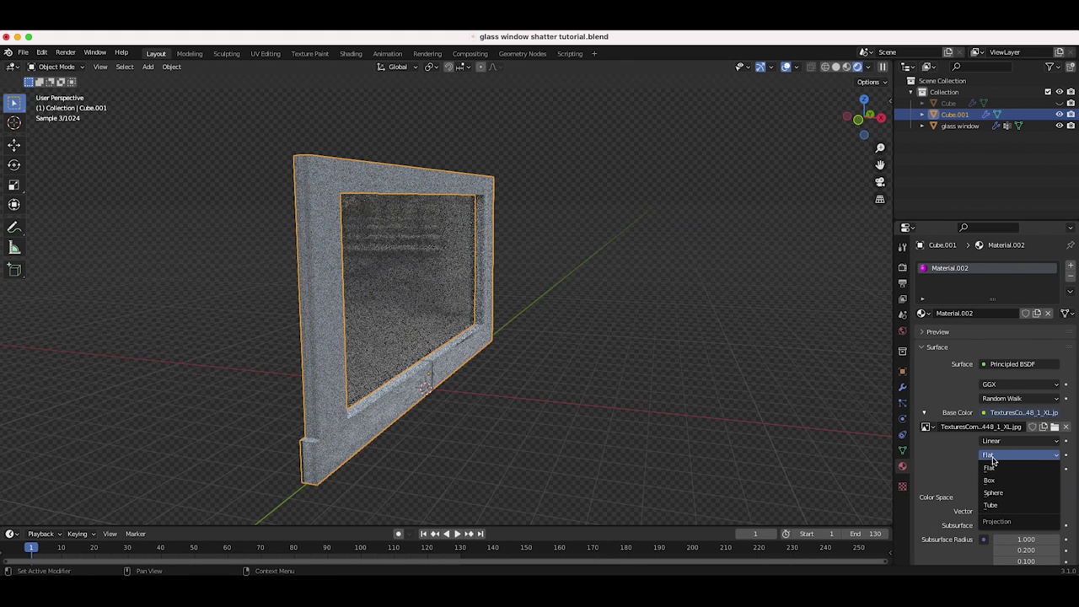
{"action": "left_click", "coordinate": [989, 480]}
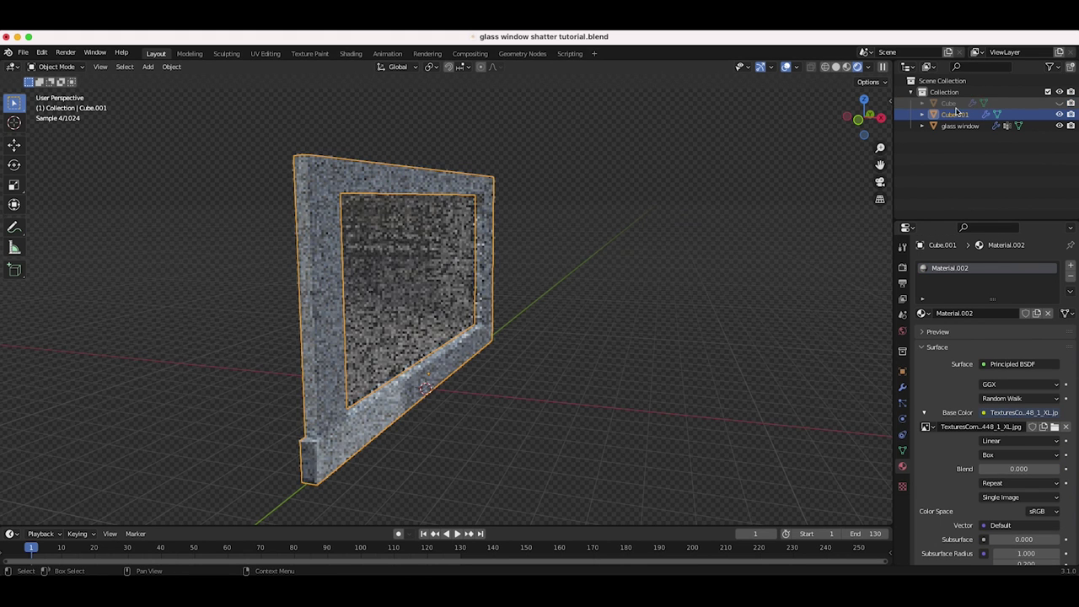
Unhide the ground slab Cube and assign it the existing Material.002
{"action": "left_click", "coordinate": [1045, 102]}
{"action": "left_click", "coordinate": [1059, 103]}
{"action": "left_click", "coordinate": [923, 312]}
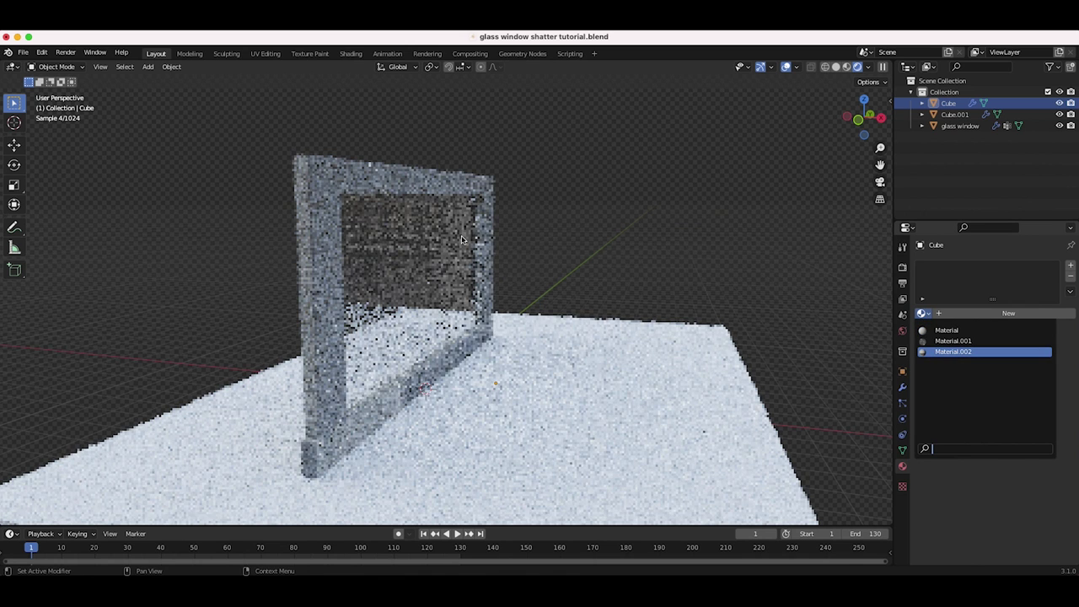
{"action": "scroll", "coordinate": [462, 240], "scroll_direction": "down", "scroll_amount": 2}
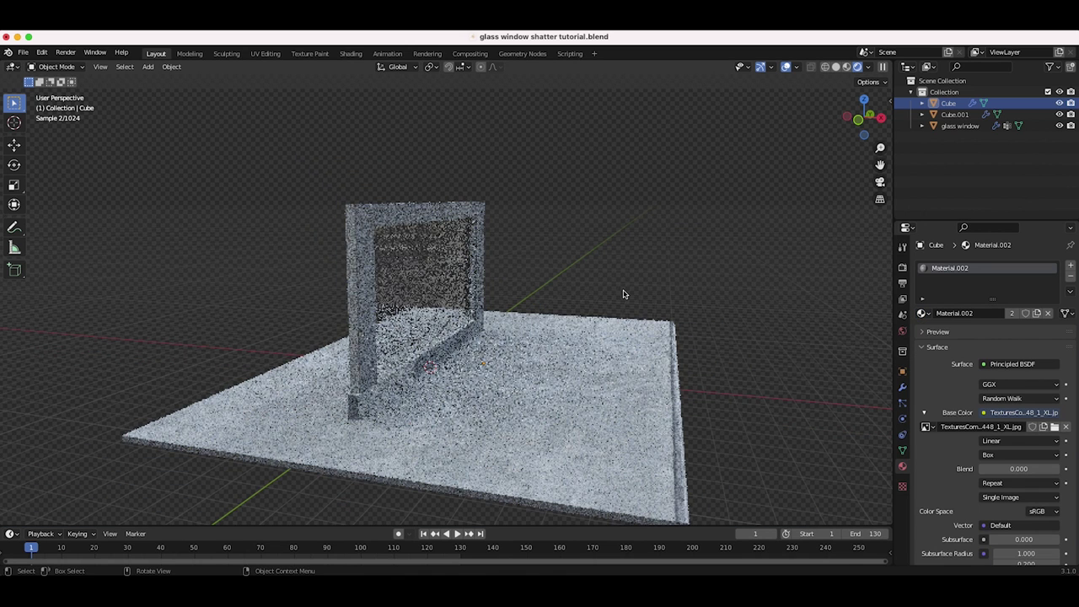
{"action": "middle_click_drag", "start_coordinate": [623, 294], "coordinate": [624, 294]}
Examine the glass material on the intact window and on the flying shards at frame 36 from close up
{"action": "left_click", "coordinate": [451, 336]}
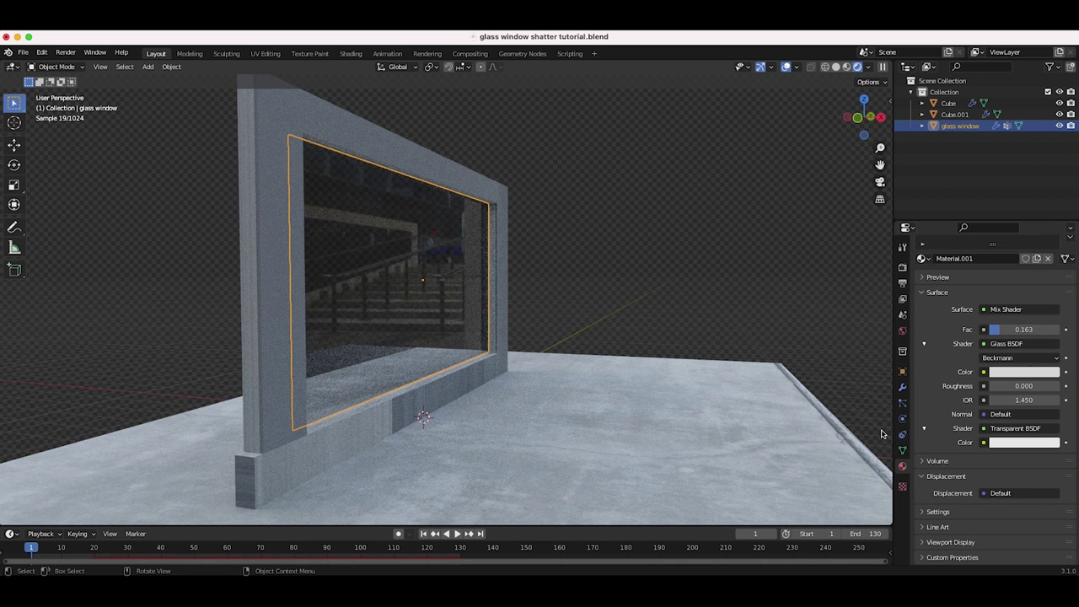
{"action": "middle_click_drag", "start_coordinate": [882, 434], "coordinate": [444, 313]}
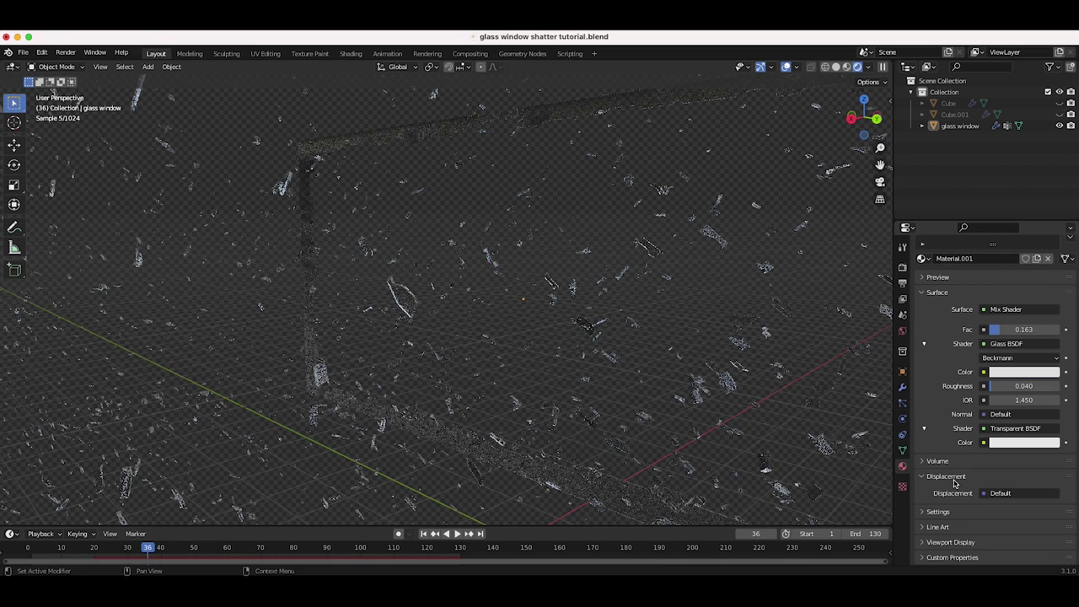
{"action": "scroll", "coordinate": [483, 174], "scroll_direction": "up", "scroll_amount": 5}
{"action": "middle_click_drag", "start_coordinate": [483, 175], "coordinate": [535, 436], "text": "shift"}
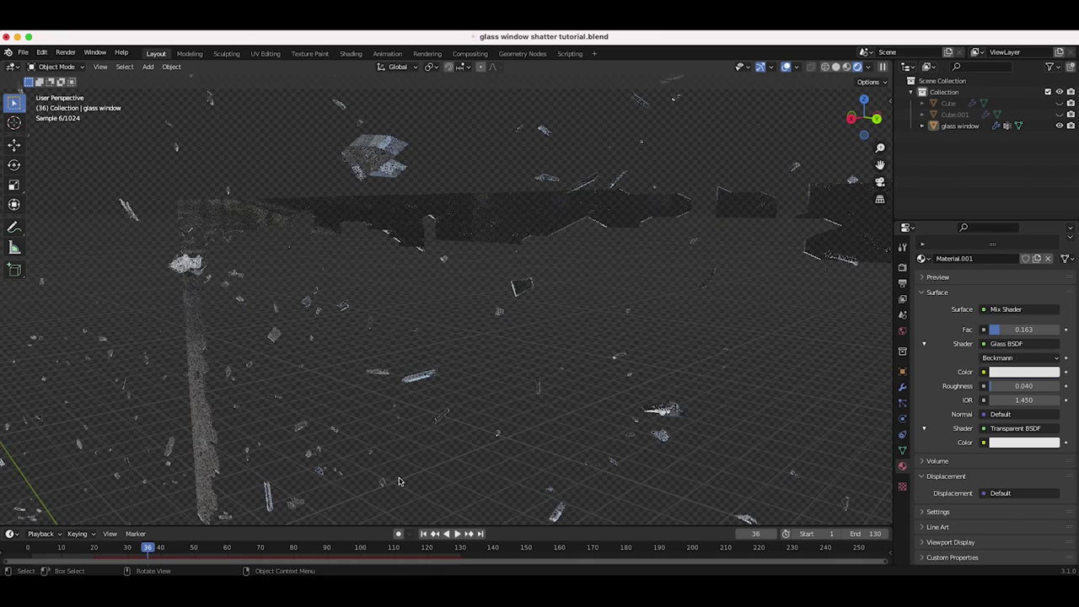
{"action": "scroll", "coordinate": [391, 407], "scroll_direction": "down", "scroll_amount": 5}
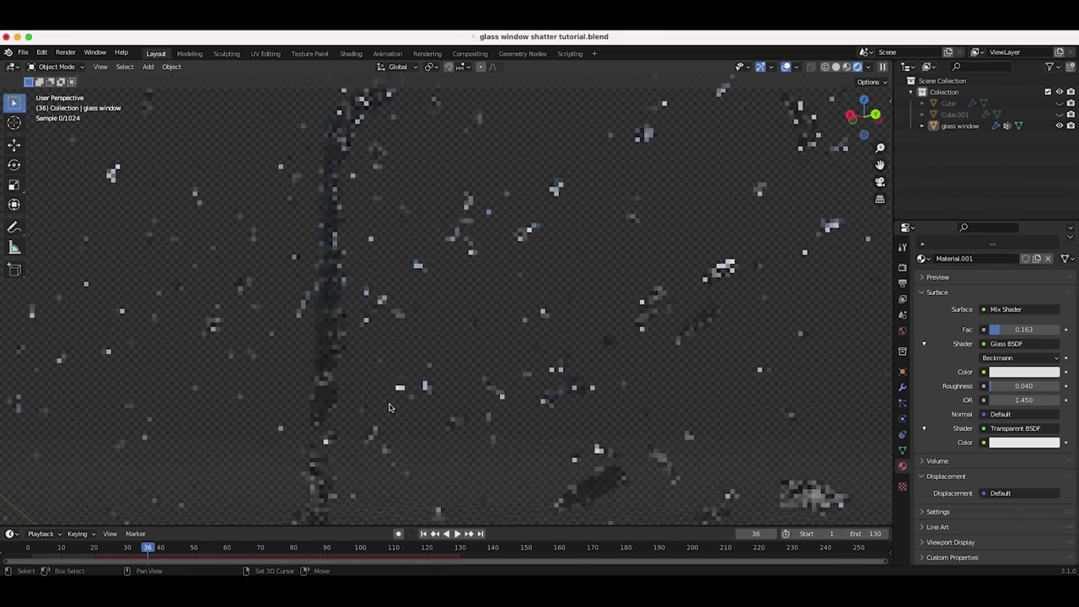
{"action": "scroll", "coordinate": [389, 407], "scroll_direction": "down", "scroll_amount": 5}
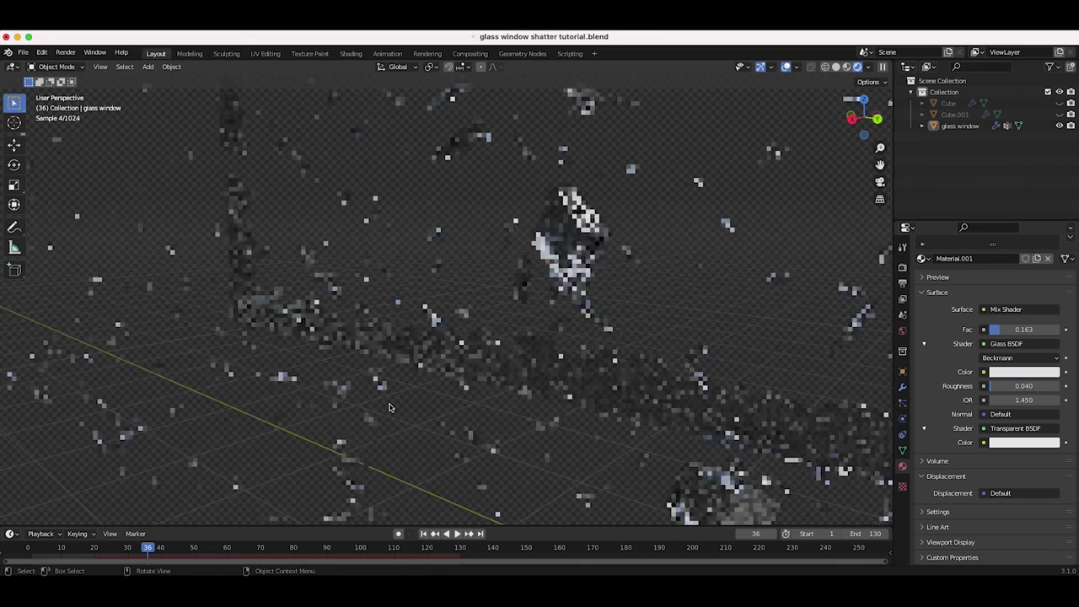
{"action": "scroll", "coordinate": [390, 407], "scroll_direction": "up", "scroll_amount": 2, "text": "shift"}
{"action": "scroll", "coordinate": [390, 407], "scroll_direction": "up", "scroll_amount": 1, "text": "shift"}
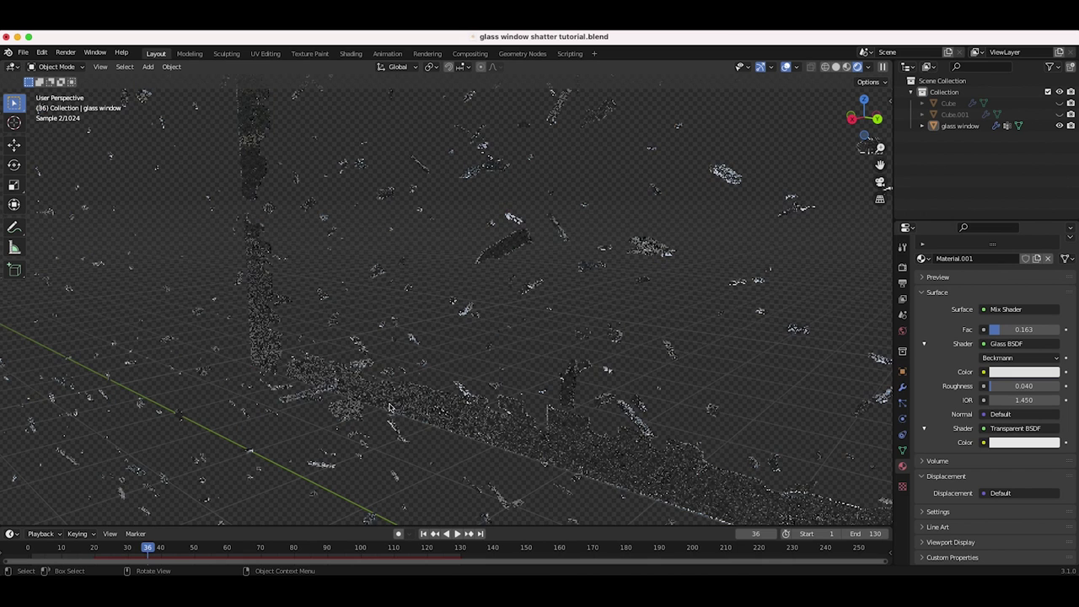